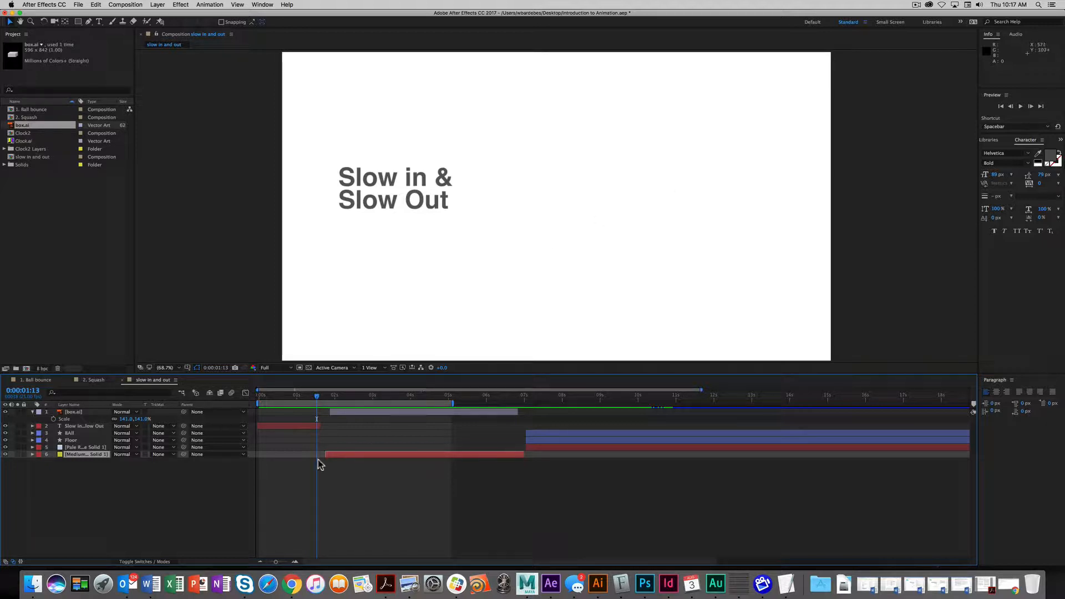
- Go to 0:00:01:24, list layers by Source Name, and select the box.ai layer
click(317, 397)
drag(317, 401, 334, 400)
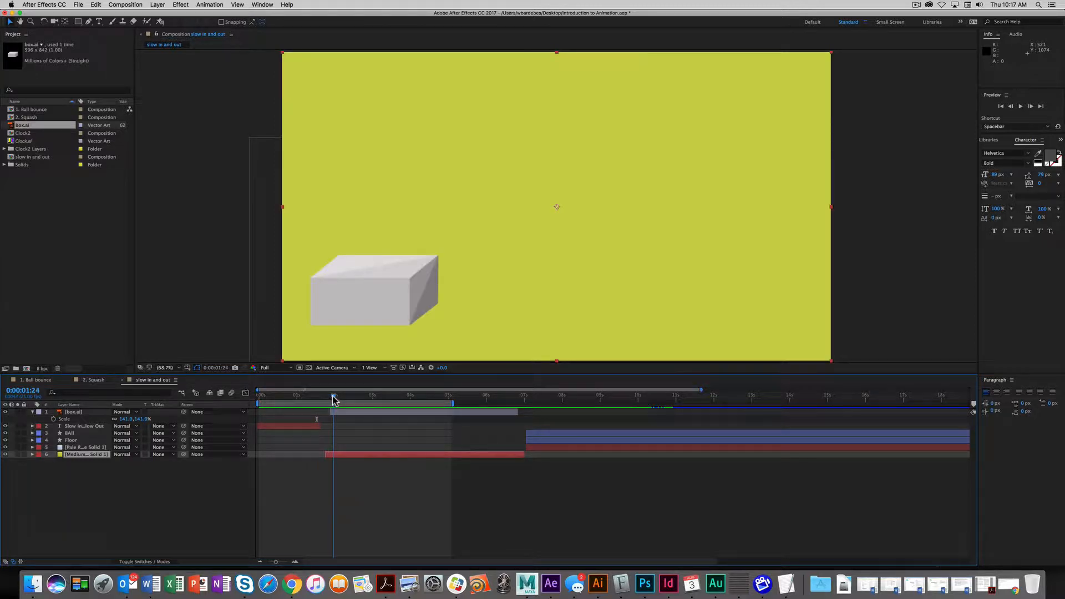
click(333, 399)
click(366, 307)
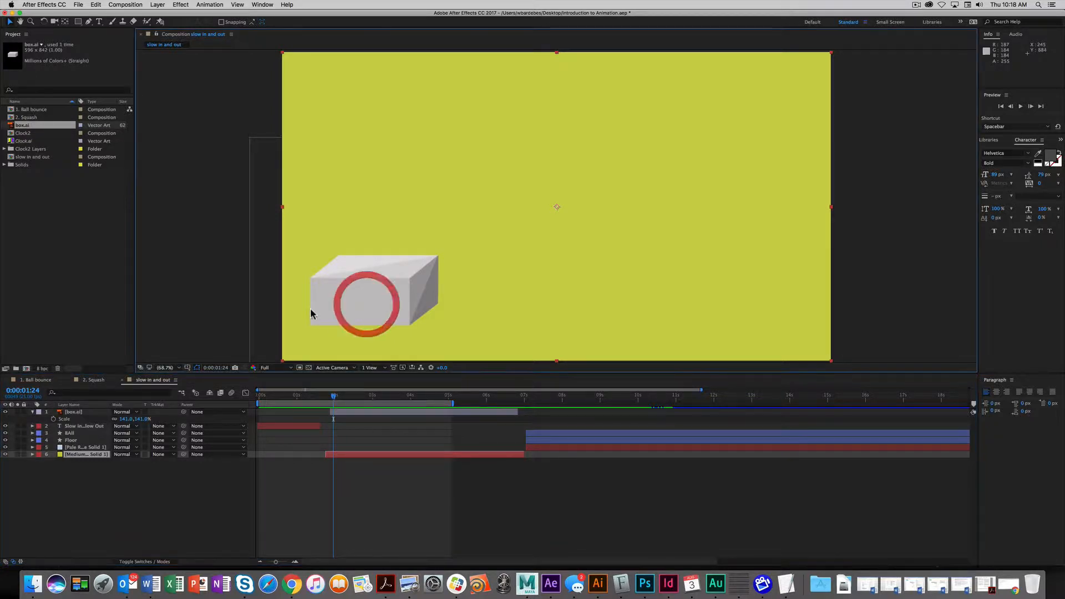
click(371, 290)
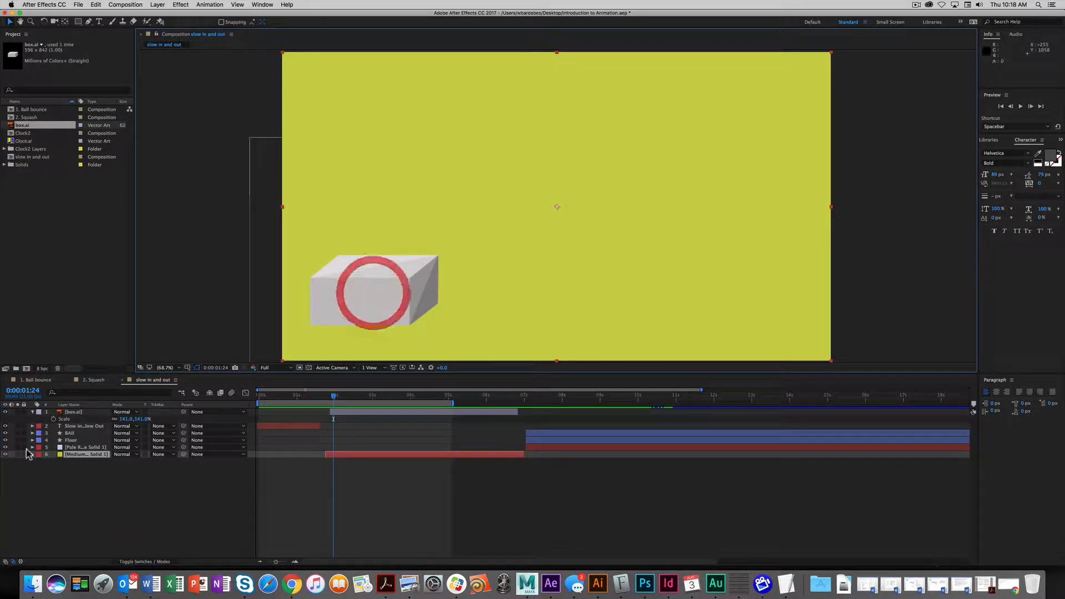
click(70, 404)
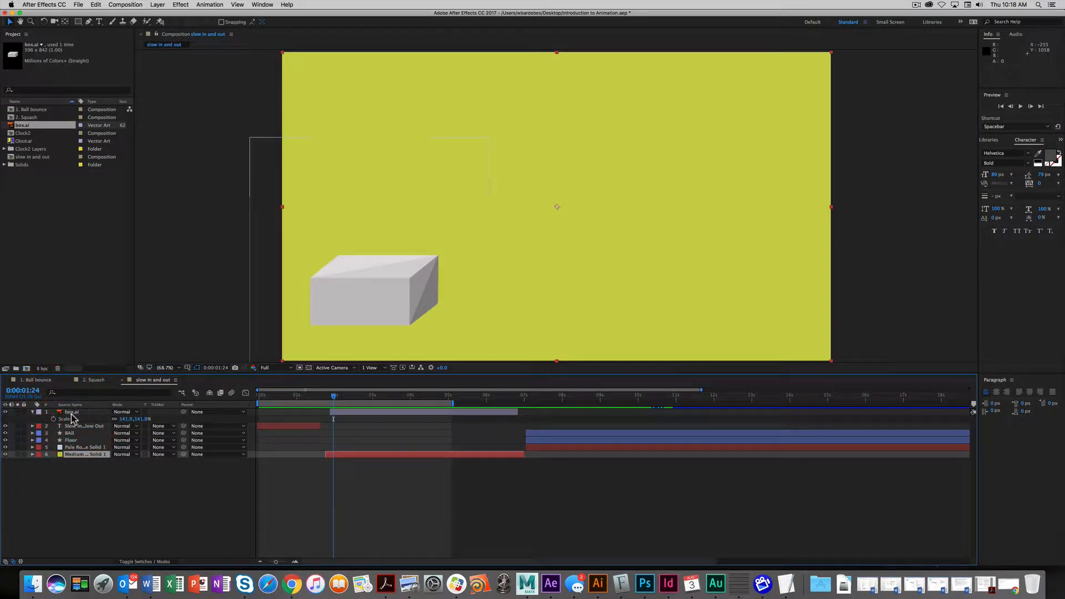
click(72, 413)
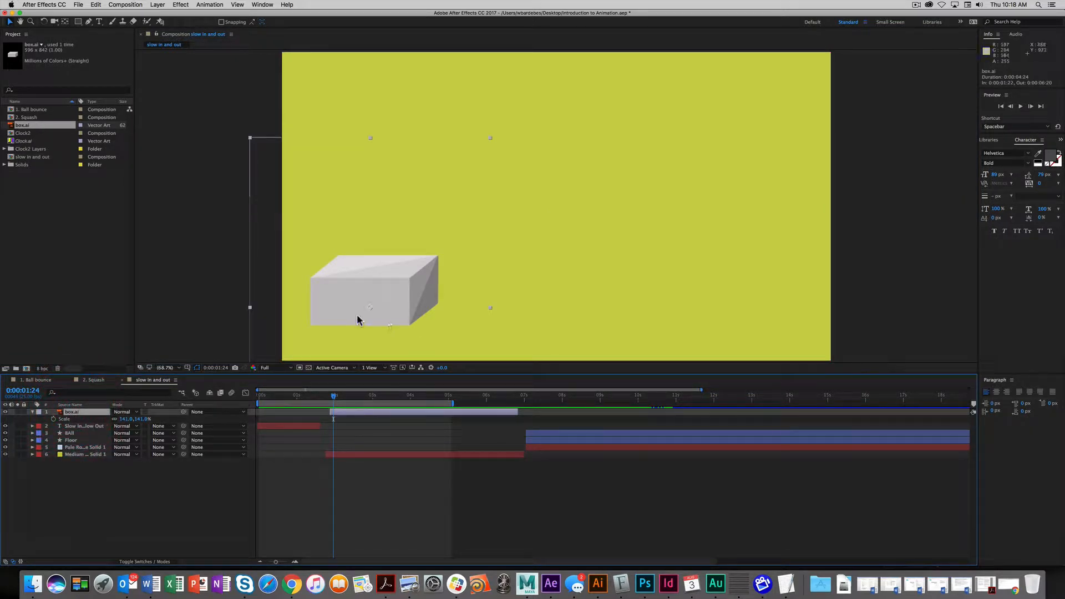
- Show box.ai's Position and set a keyframe at 0:00:02:00 holding 307.1, 892.2
click(32, 412)
key(p)
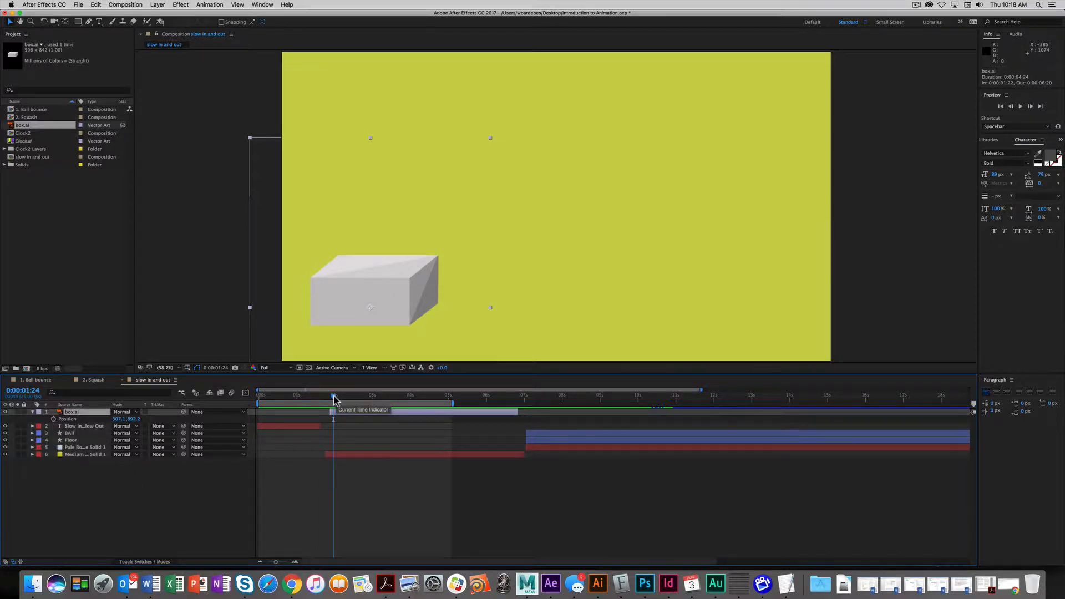
mouse_move(333, 398)
mouse_down()
mouse_move(323, 398)
mouse_move(352, 400)
mouse_move(336, 403)
mouse_up()
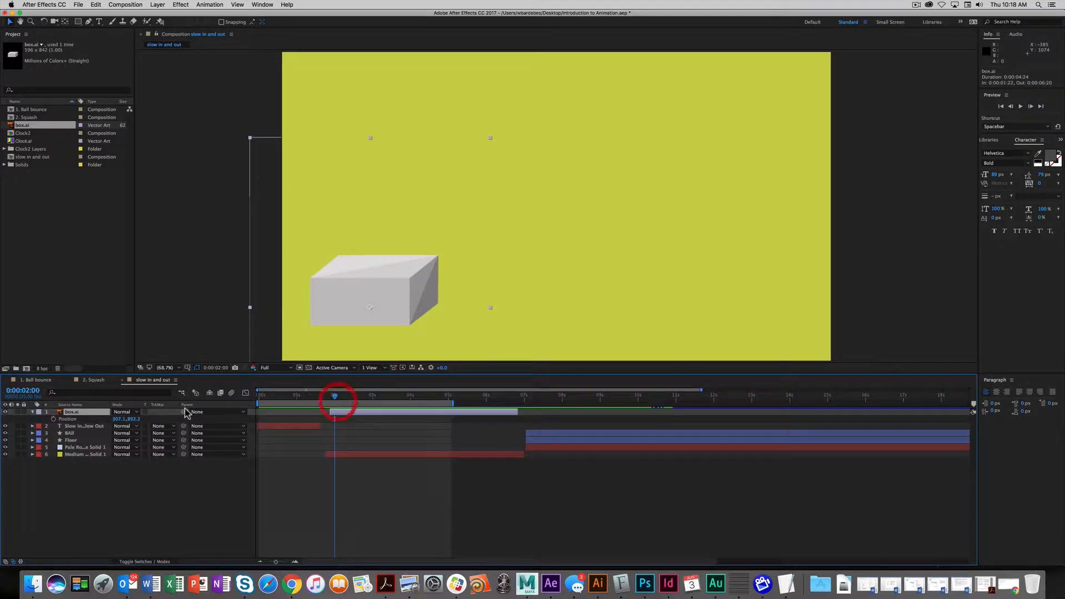
click(54, 419)
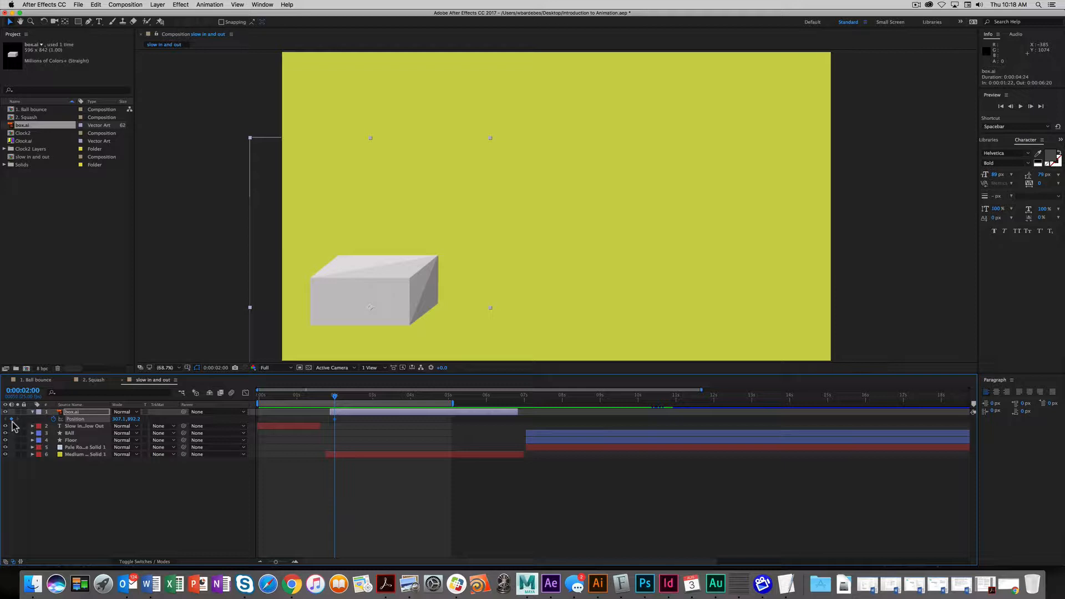
drag(336, 397, 360, 397)
click(334, 419)
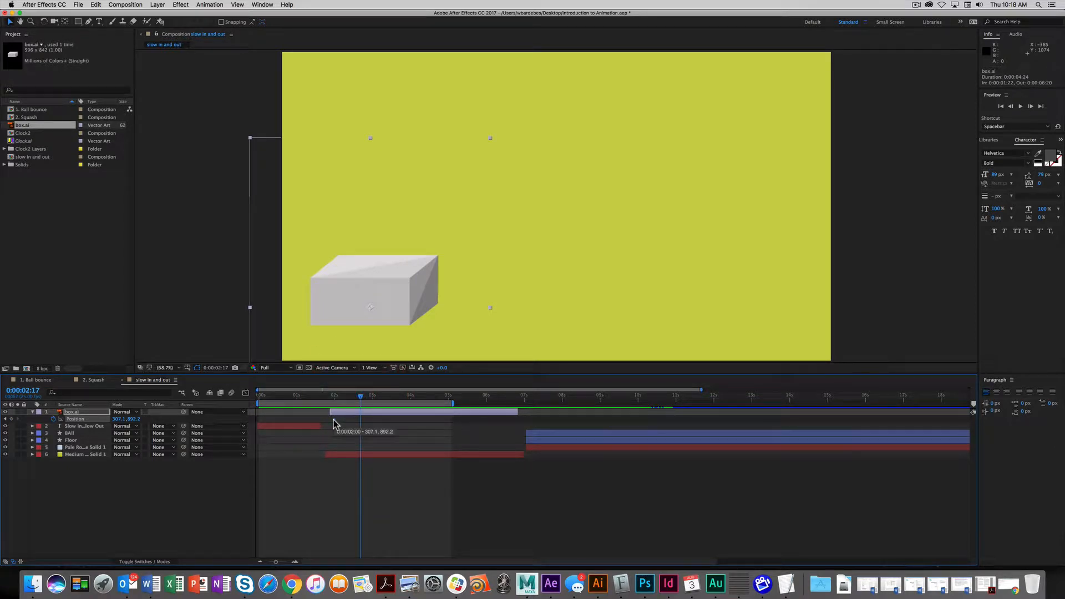
mouse_move(360, 397)
mouse_down()
mouse_move(415, 409)
mouse_move(357, 410)
mouse_move(371, 414)
mouse_up()
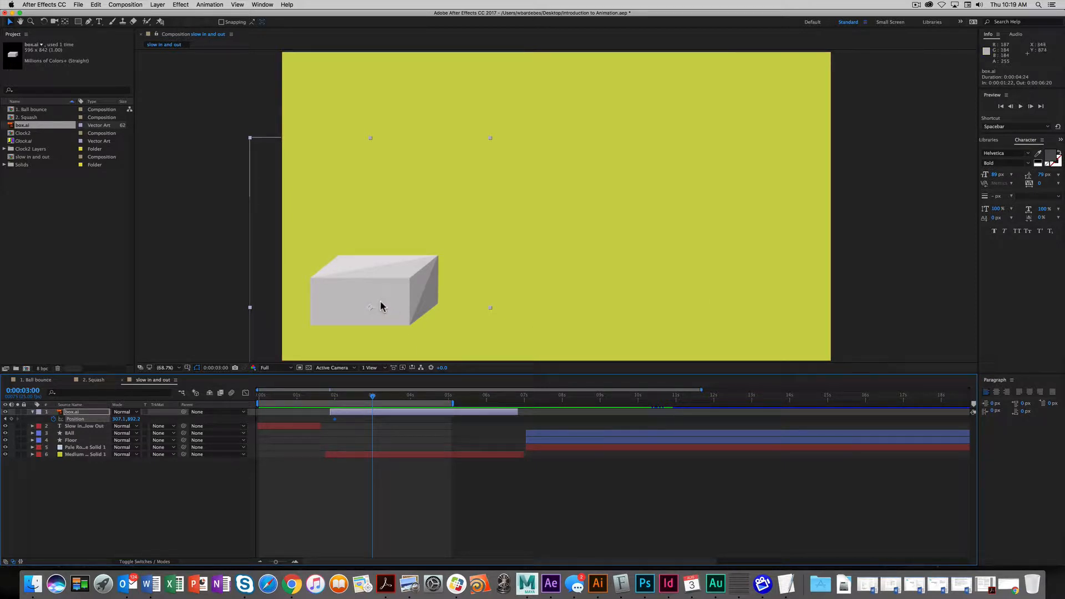
- At 0:00:03:00, raise Position X so the box sits at 1619.1, 892.2
drag(354, 294, 716, 305)
key(shift)
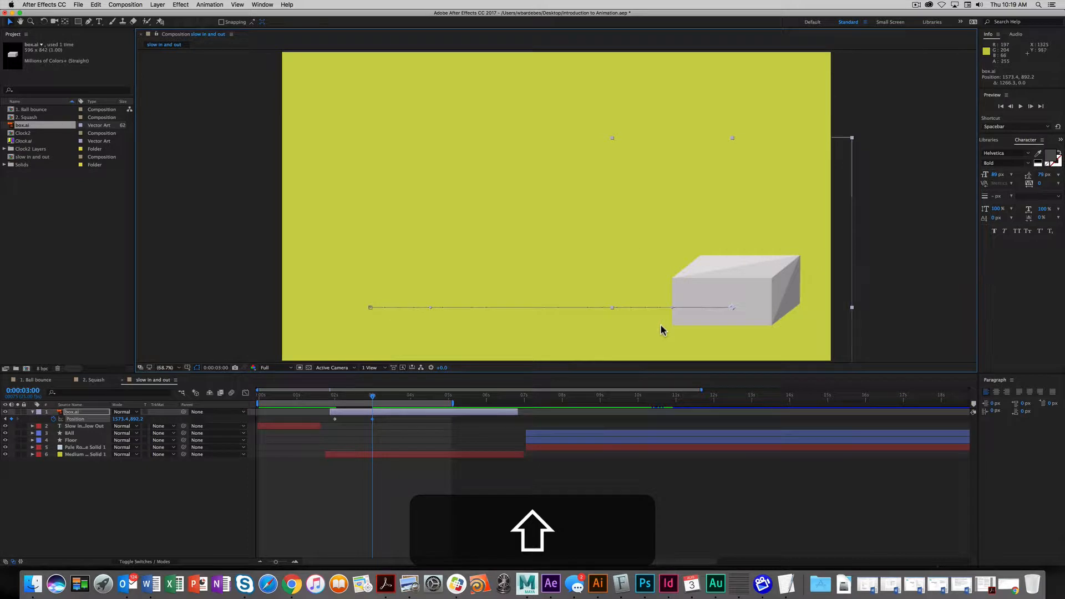
key(super+z)
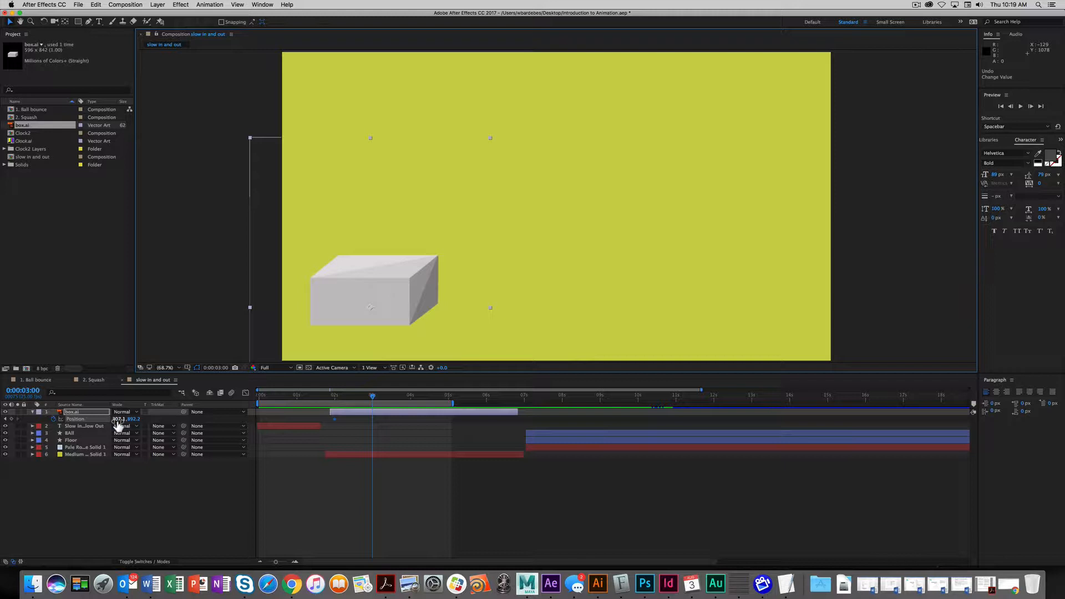
drag(118, 420, 664, 423)
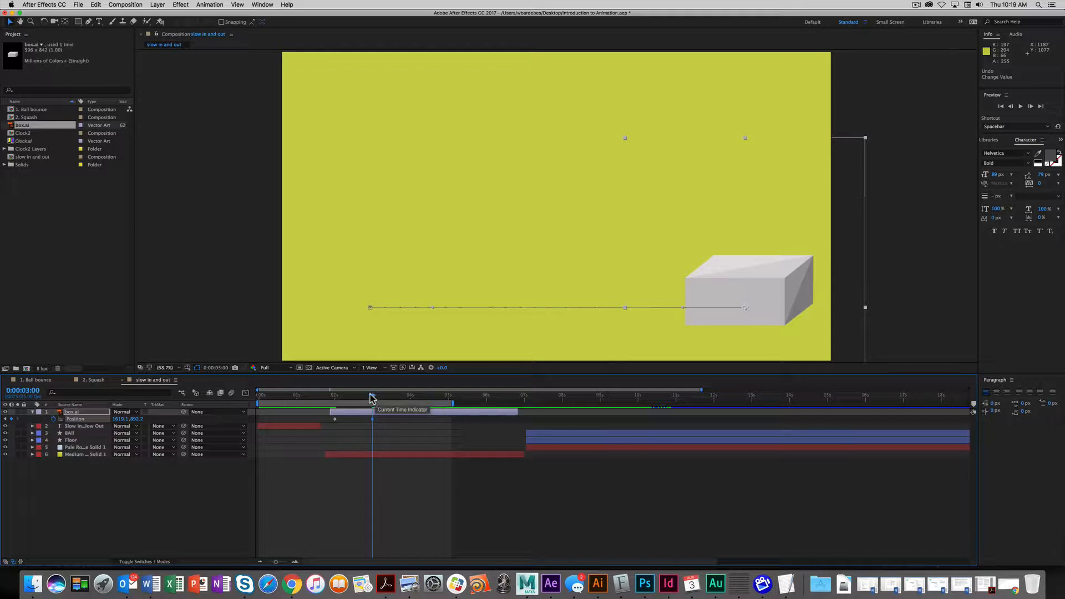
drag(371, 396, 329, 400)
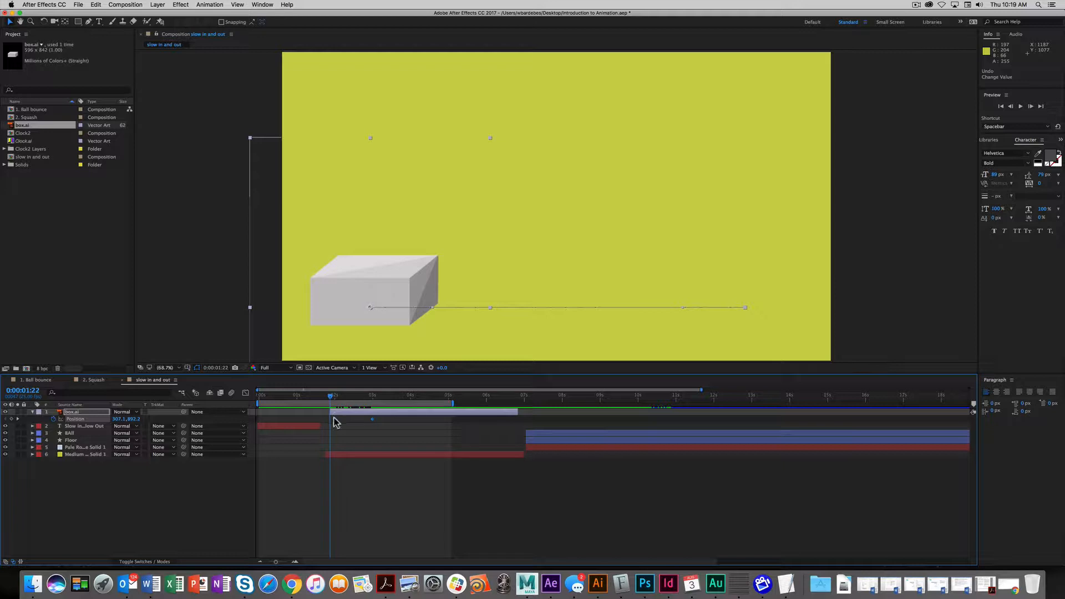
- Set the work area from 0:00:01:22 to 0:00:03:07 and preview the box's slide
key(b)
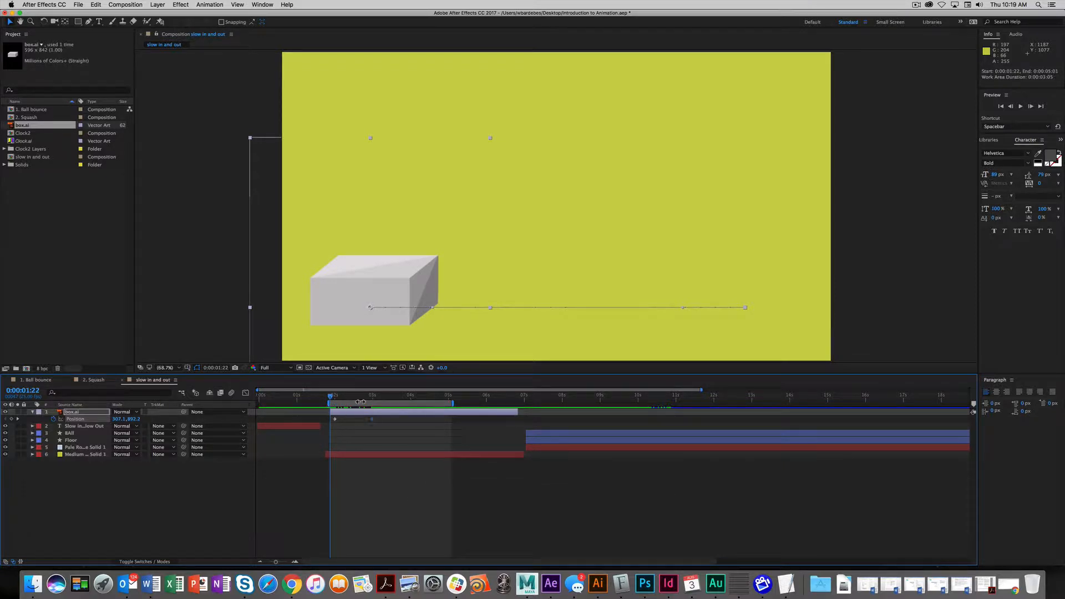
drag(349, 399, 384, 400)
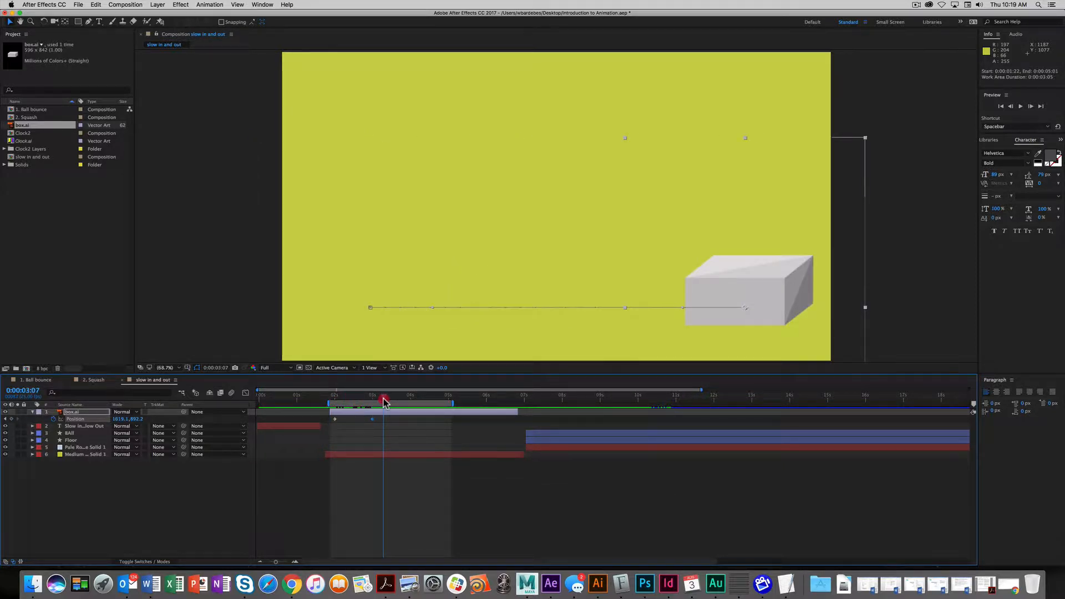
key(n)
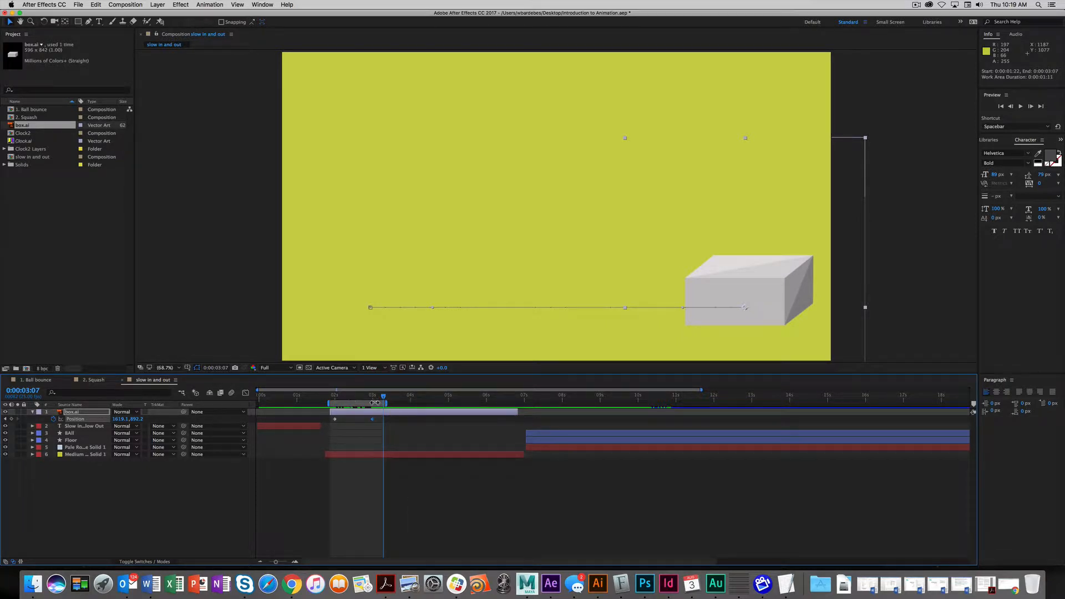
key(space)
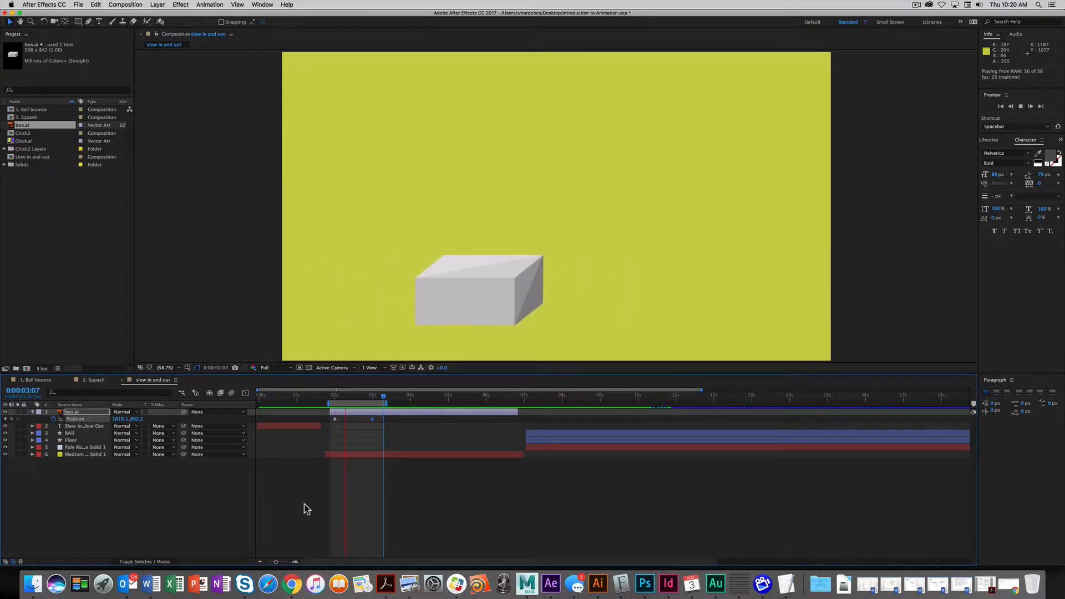
key(space)
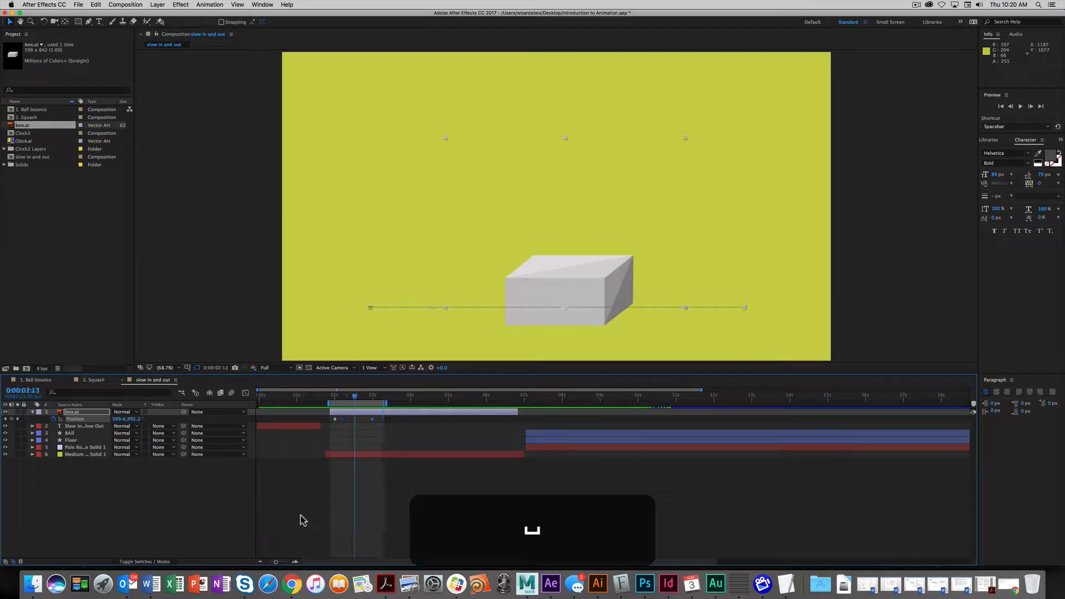
- Duplicate box.ai with Edit > Duplicate and reveal the copy's Position keyframes
click(67, 413)
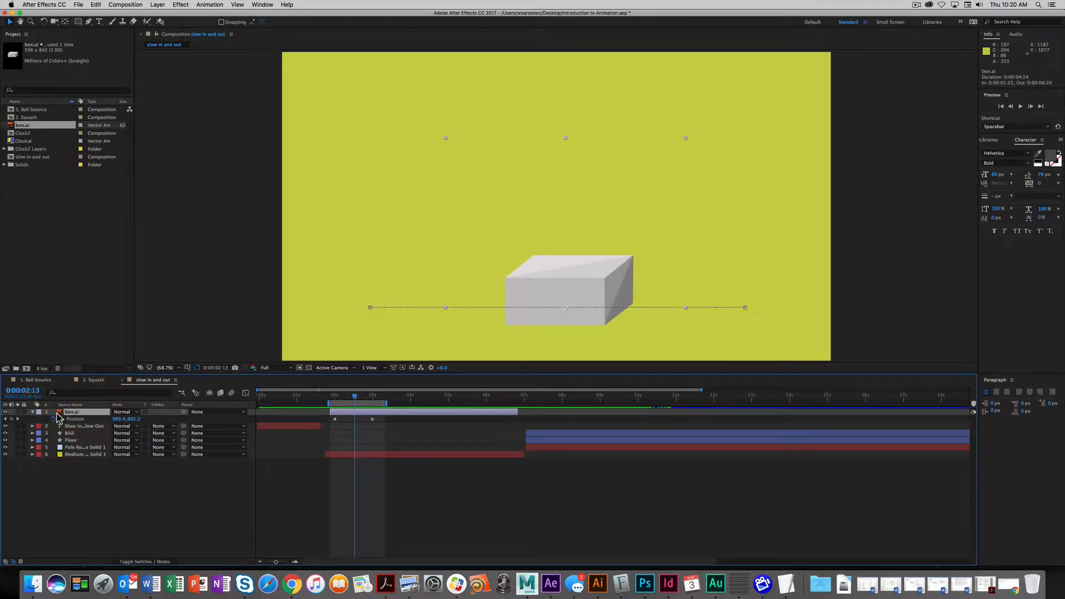
click(96, 5)
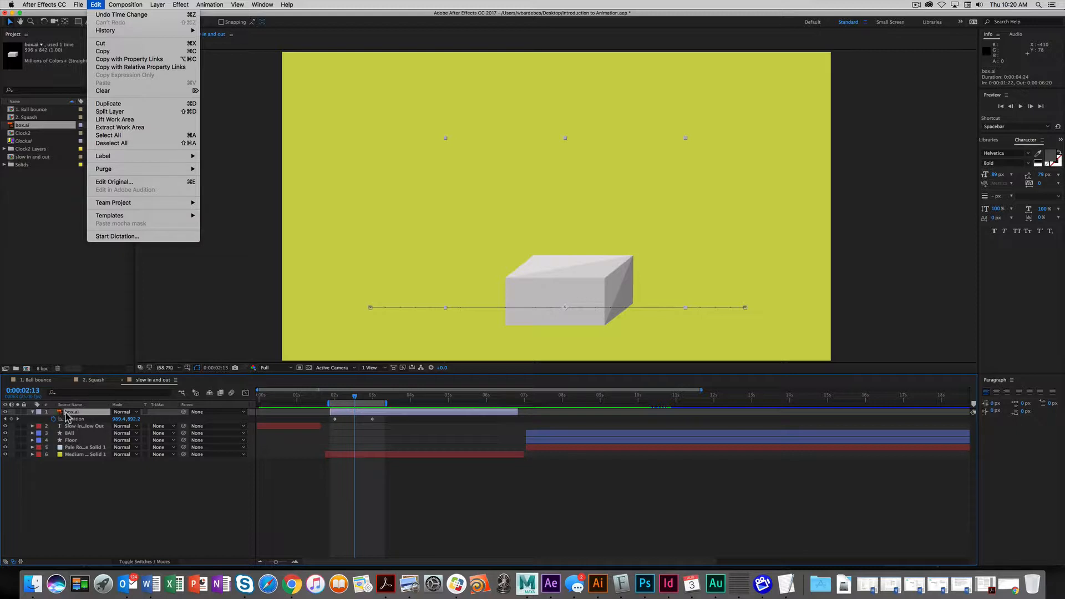
click(192, 104)
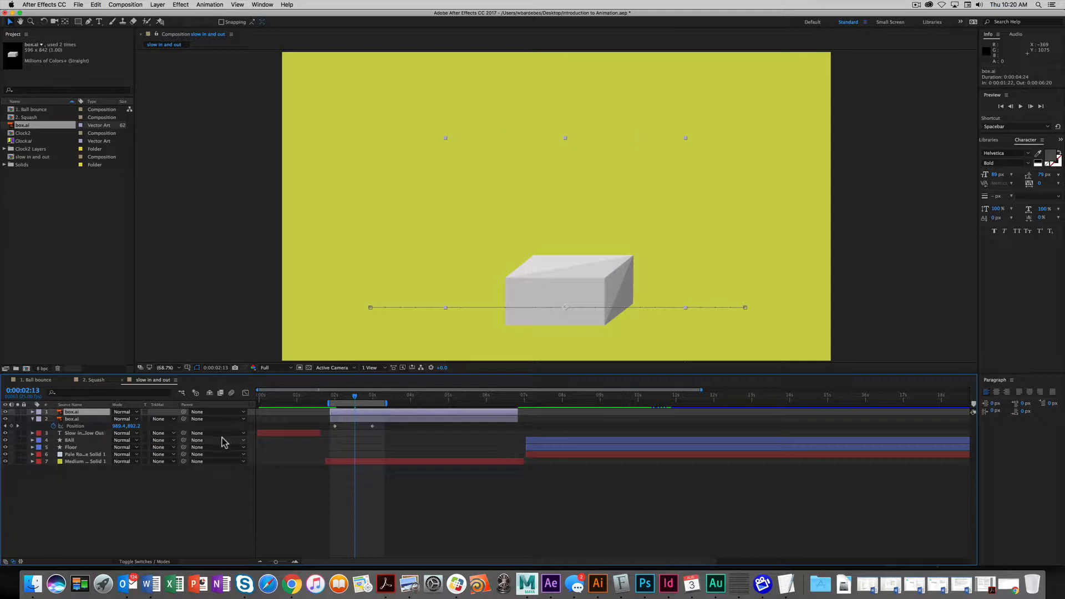
key(u)
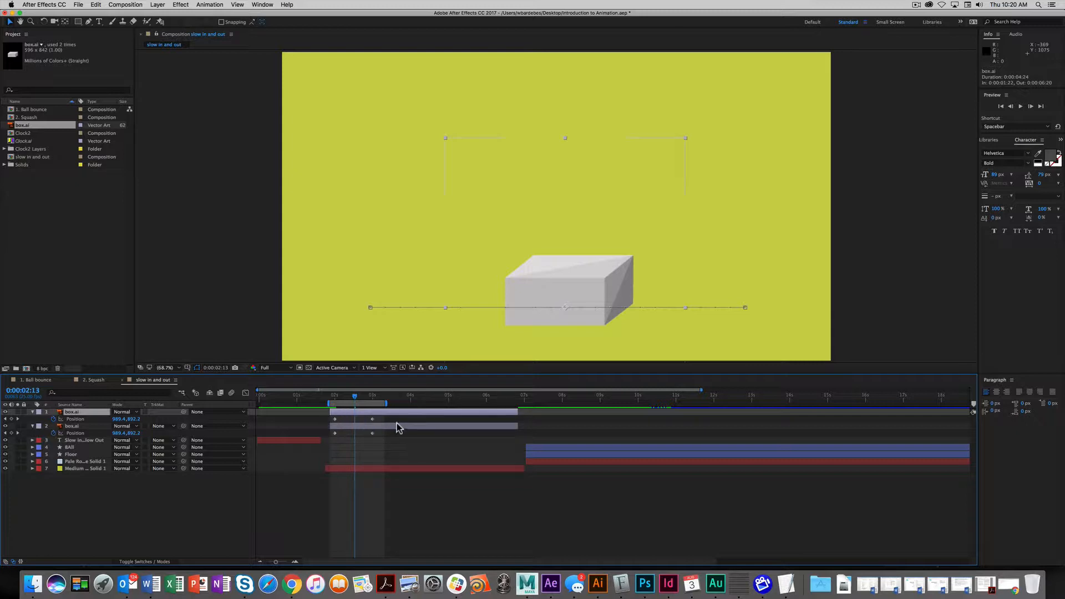
drag(339, 401, 370, 409)
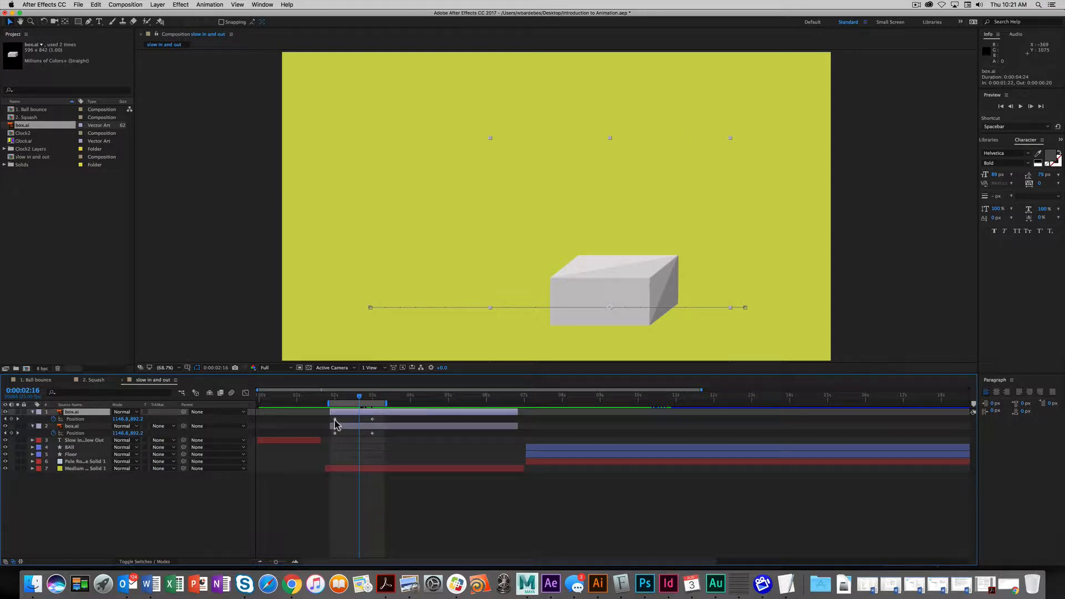
- Raise the top box.ai copy's starting Position to 307.1, 639.2
click(6, 420)
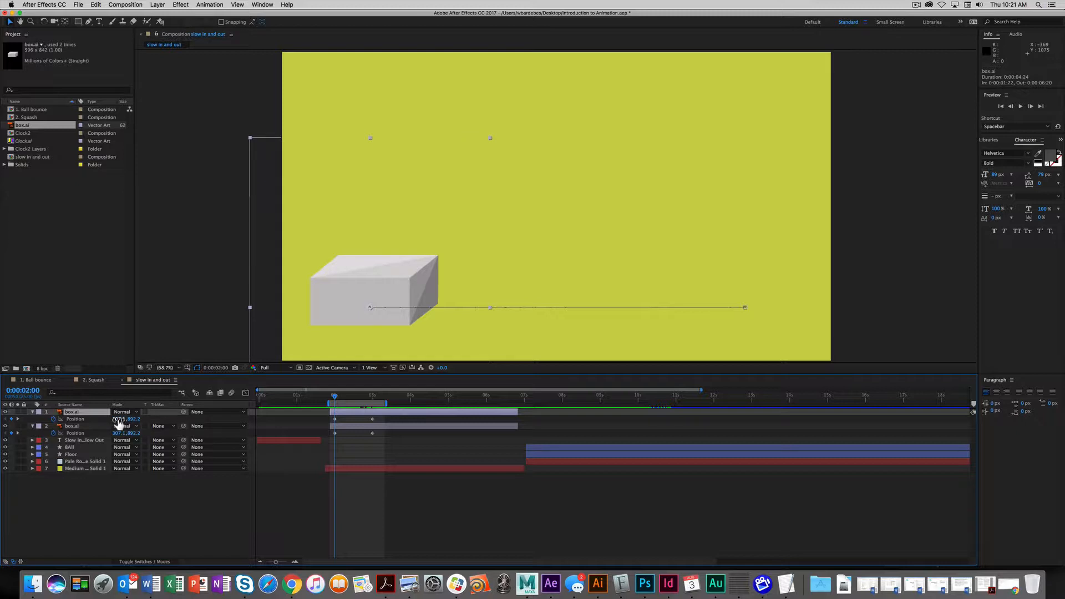
drag(135, 419, 37, 411)
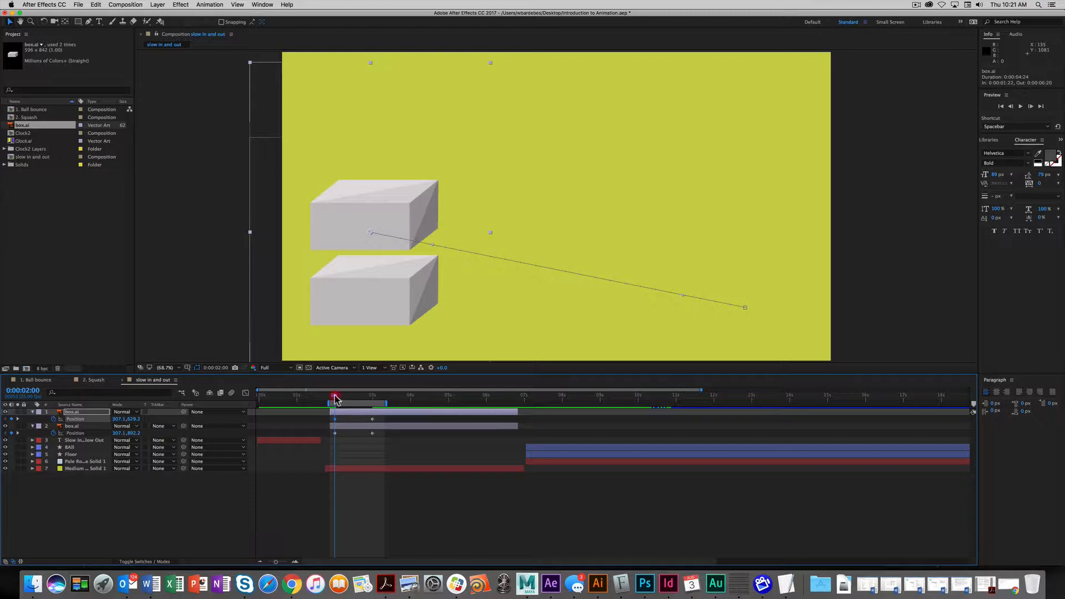
drag(335, 398, 360, 398)
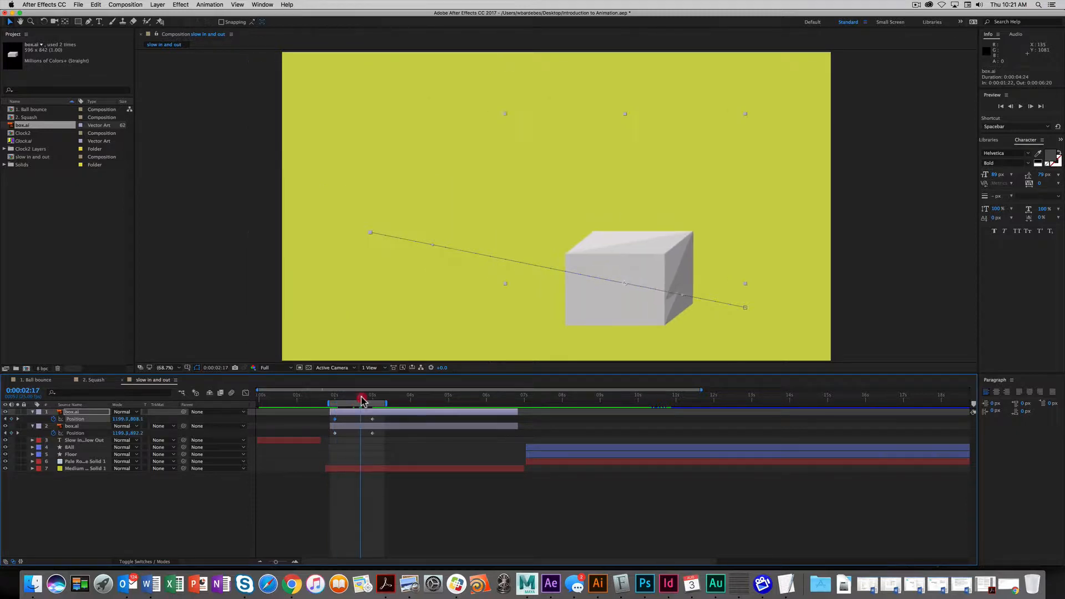
- Jump between the 2- and 3-second Position keyframes, ending on 0:00:03:00
click(17, 419)
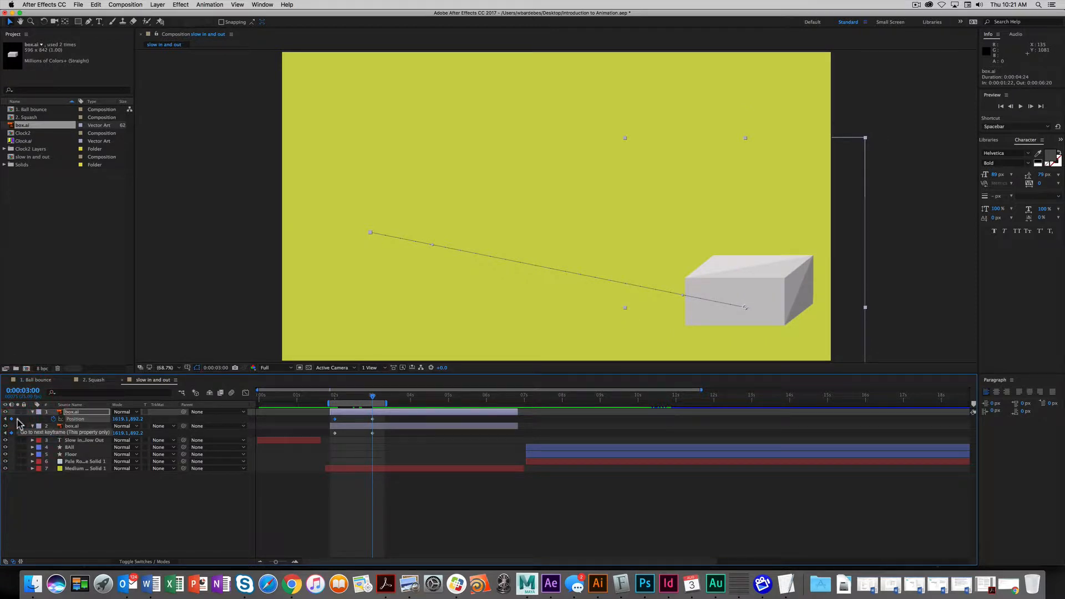
click(5, 419)
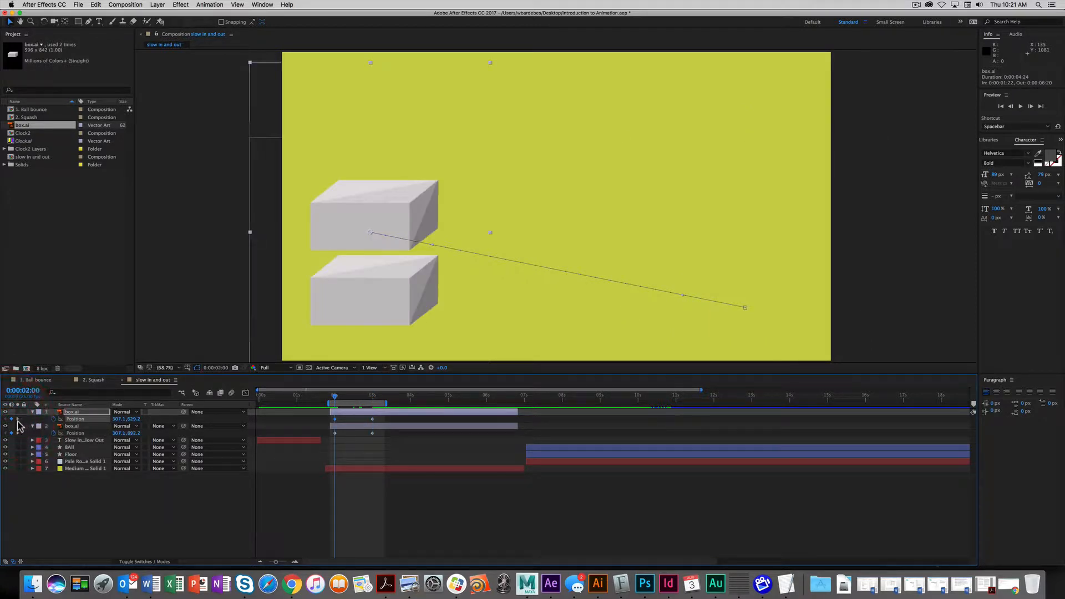
click(17, 420)
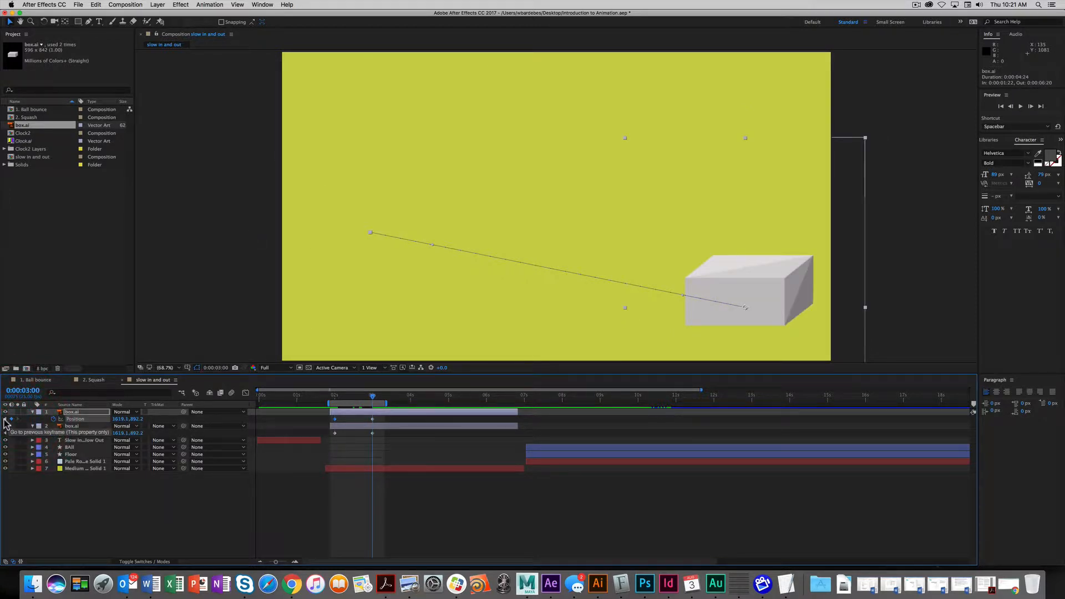
click(5, 419)
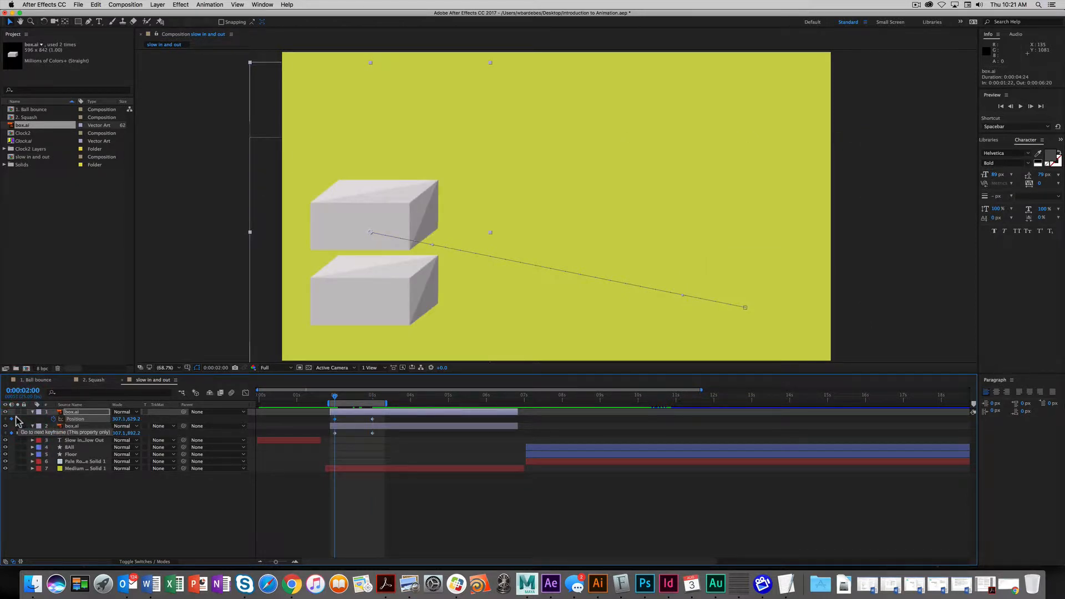
key(k)
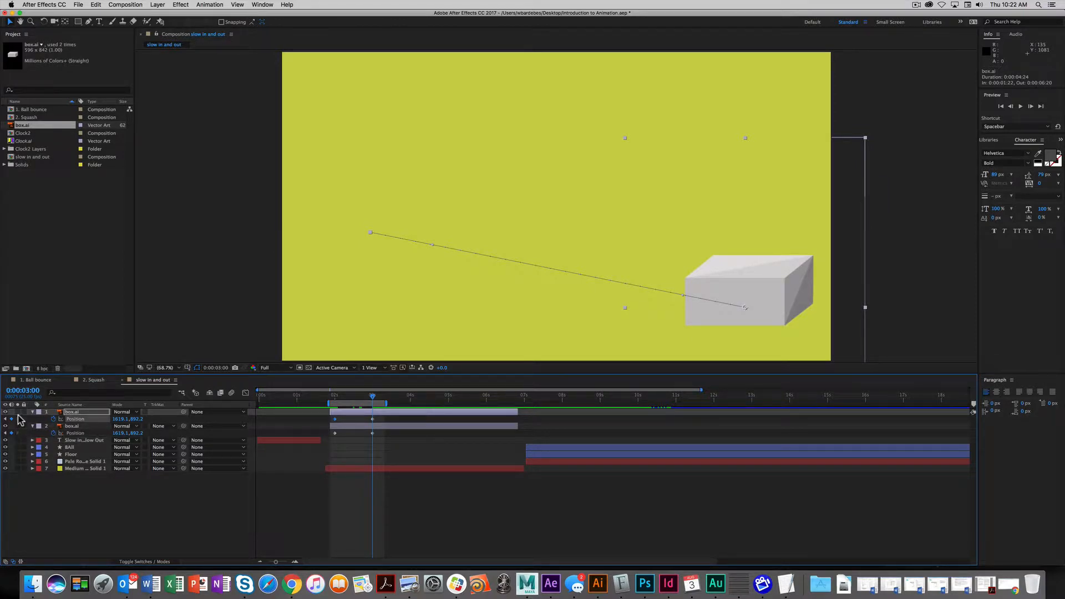
key(j)
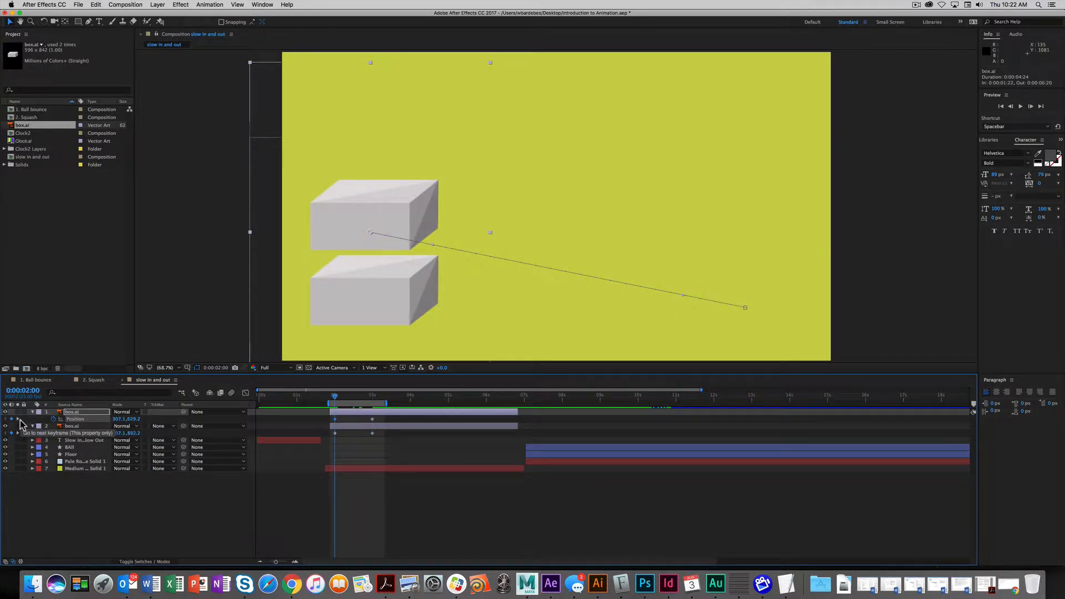
key(k)
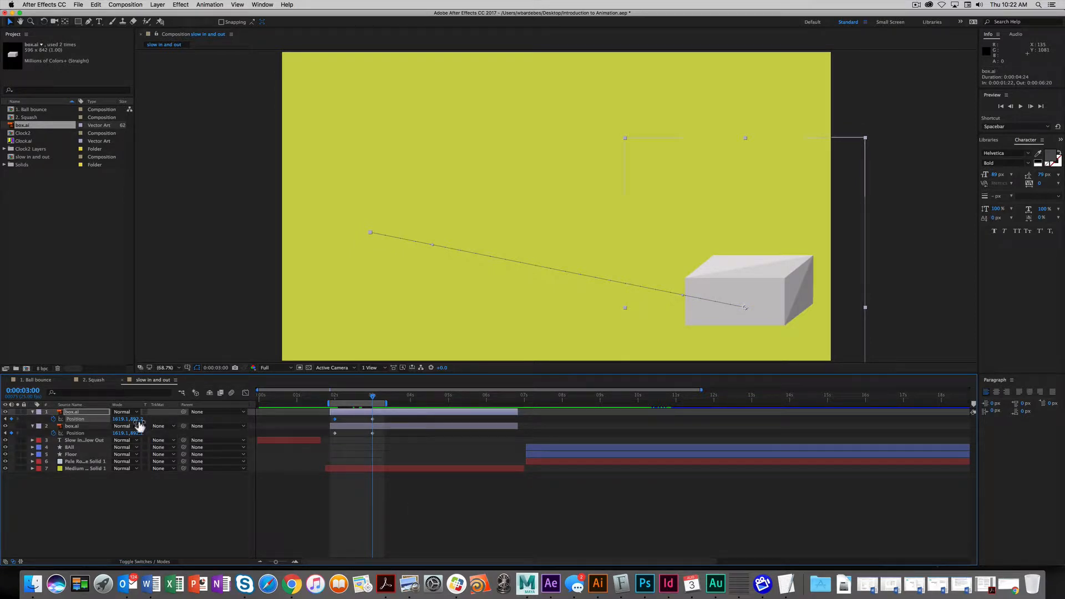
- Set the top box's Position Y to 600 at the 2-second keyframe
drag(137, 420, 37, 418)
key(j)
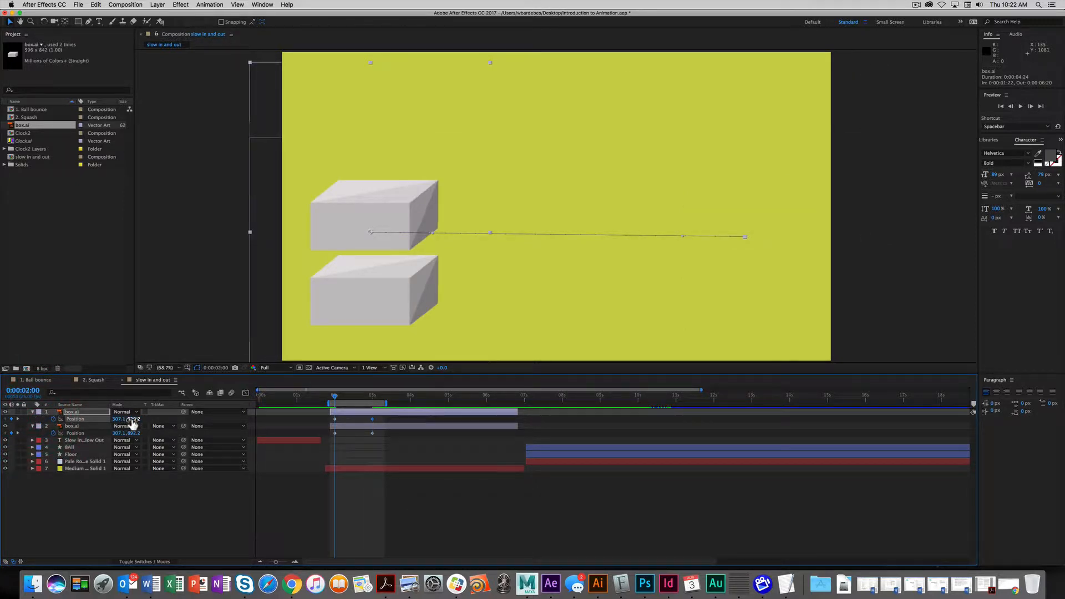
click(133, 419)
text(700)
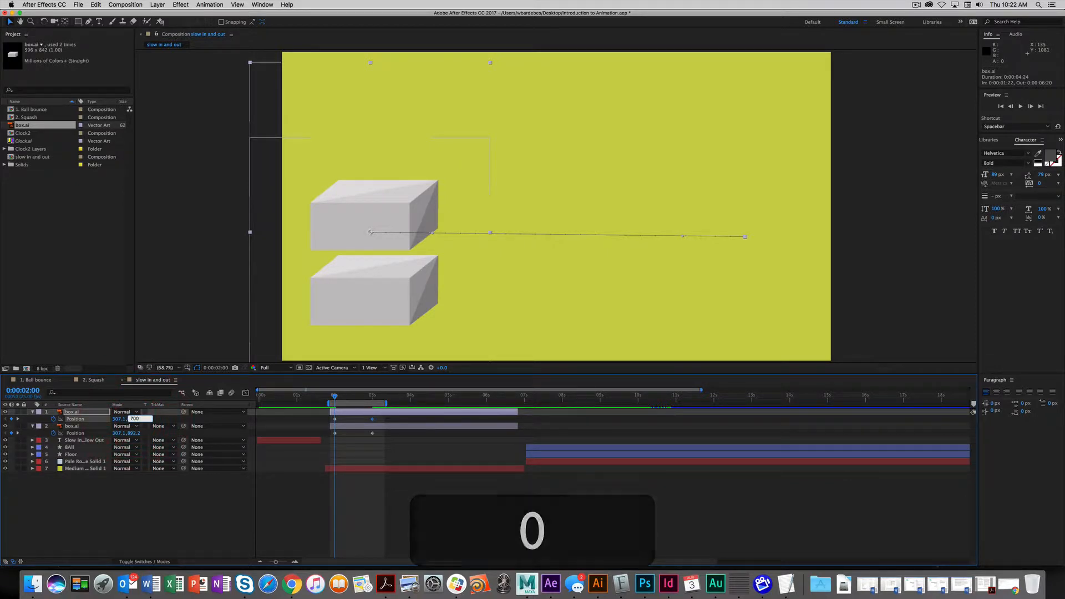
key(Return)
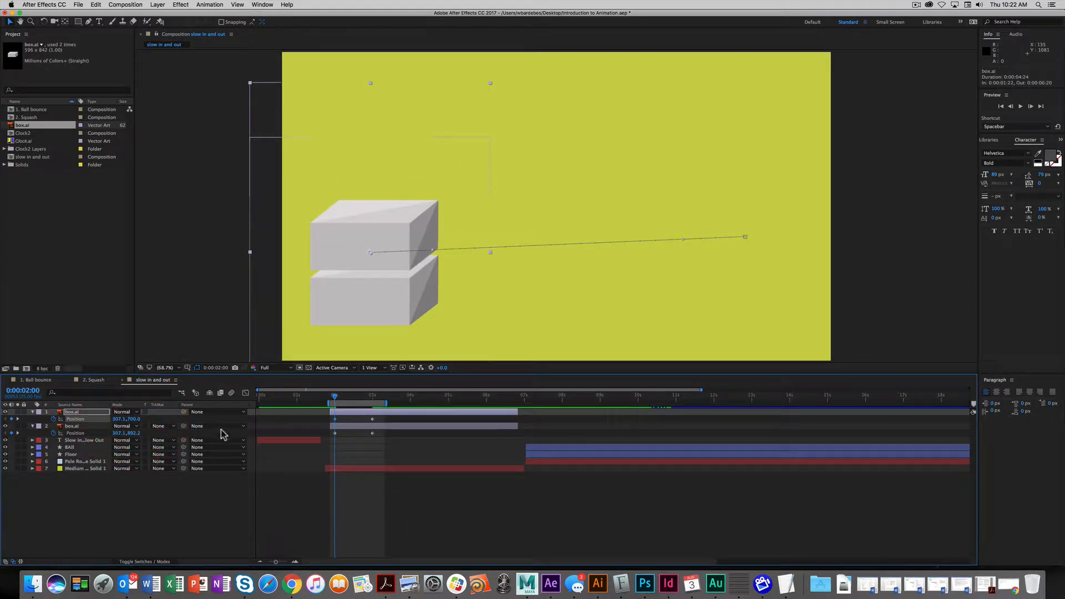
click(133, 419)
text(600)
key(Return)
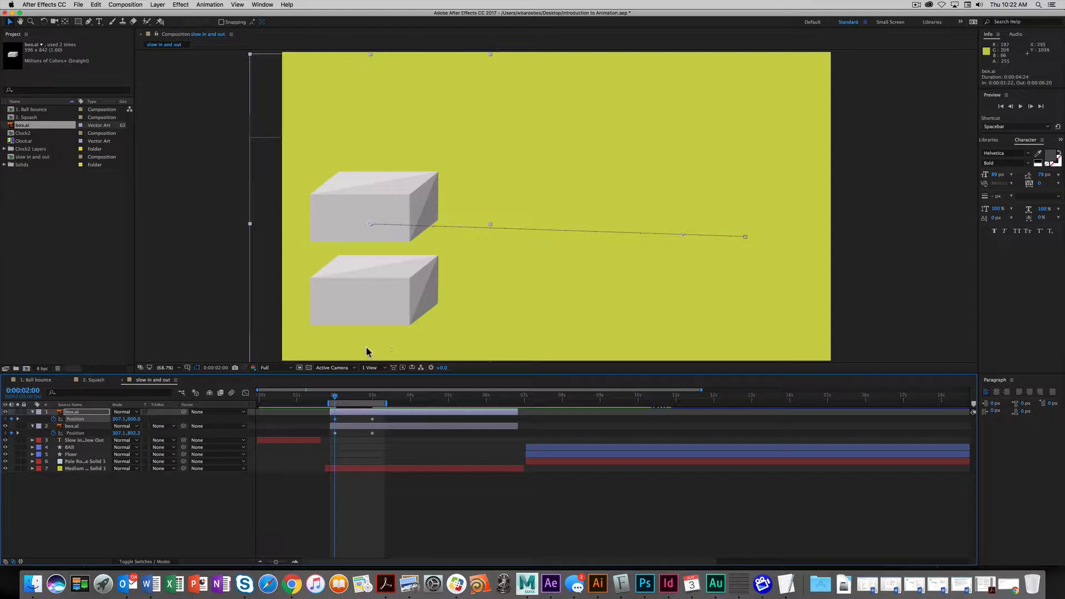
- Set Position Y to 600 at the 3-second keyframe too
key(k)
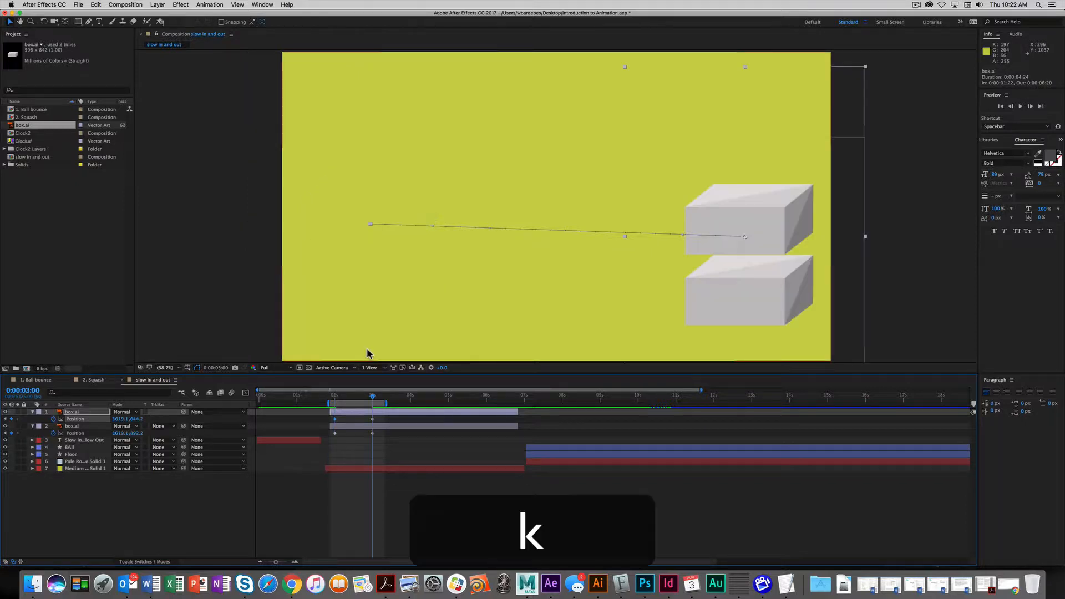
click(134, 419)
text(600)
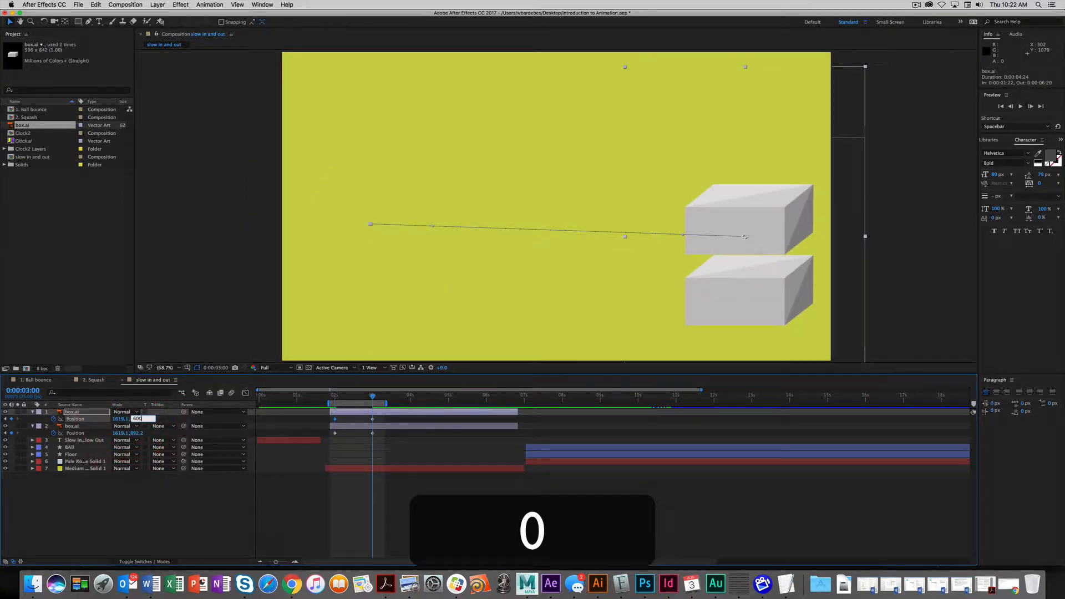
key(Return)
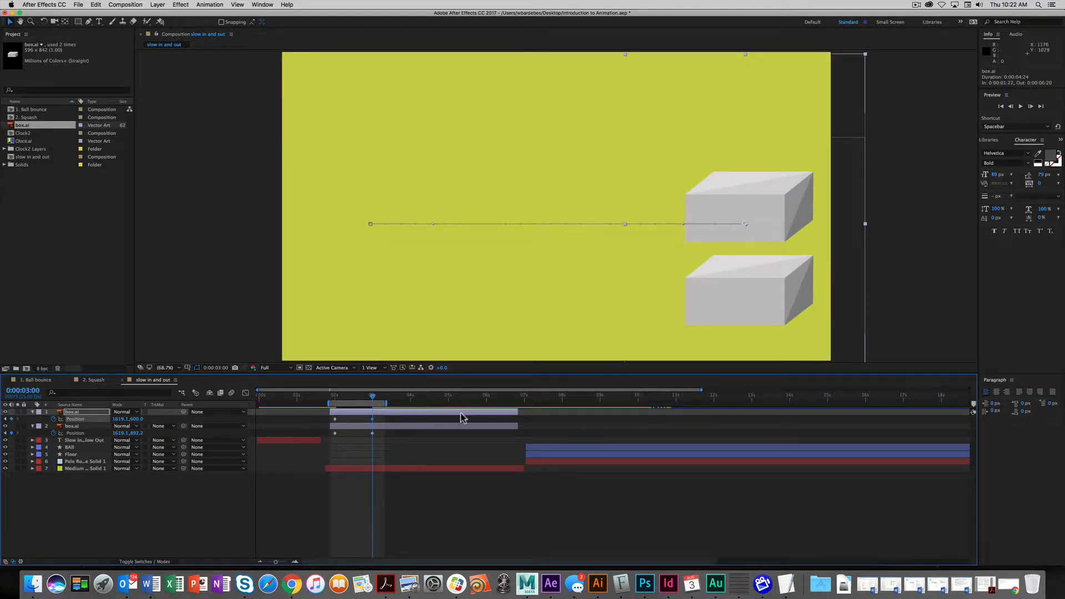
drag(374, 399, 336, 407)
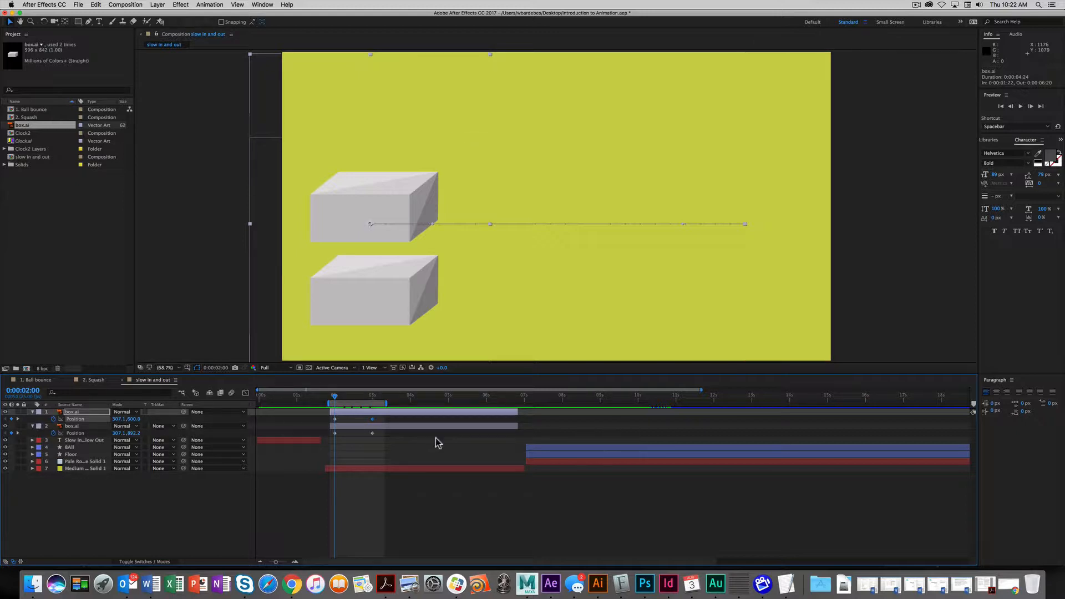
- Include the box's Position in the Graph Editor set and display its speed graph
click(245, 395)
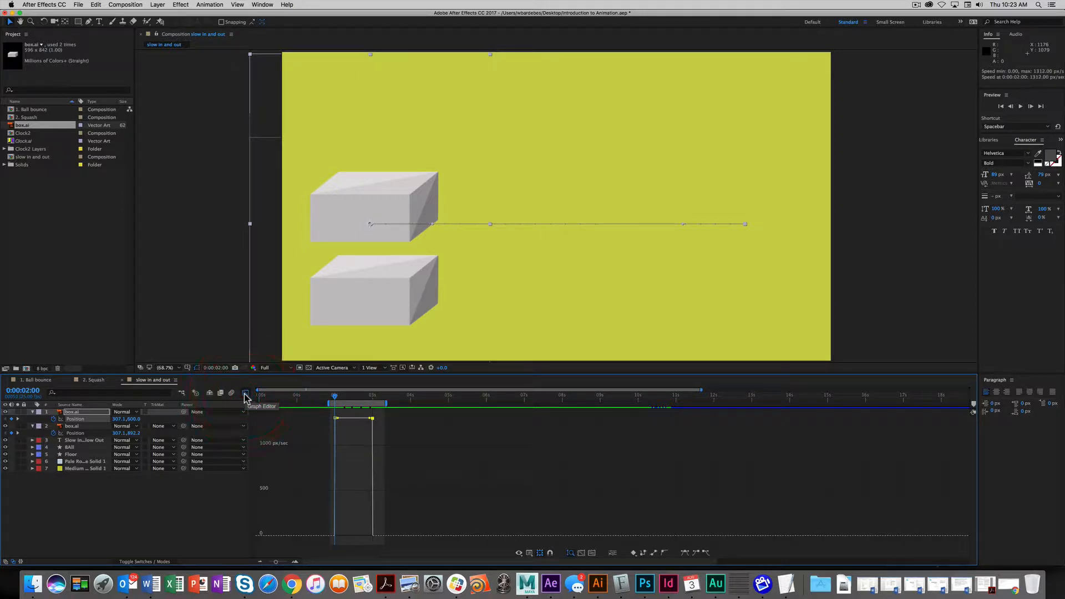
click(71, 412)
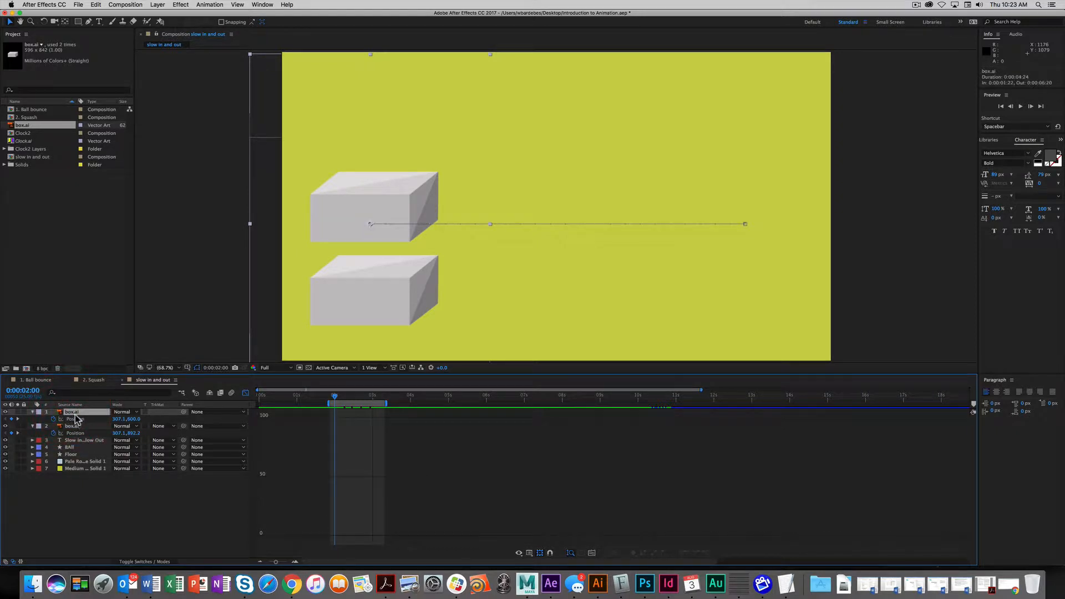
click(246, 394)
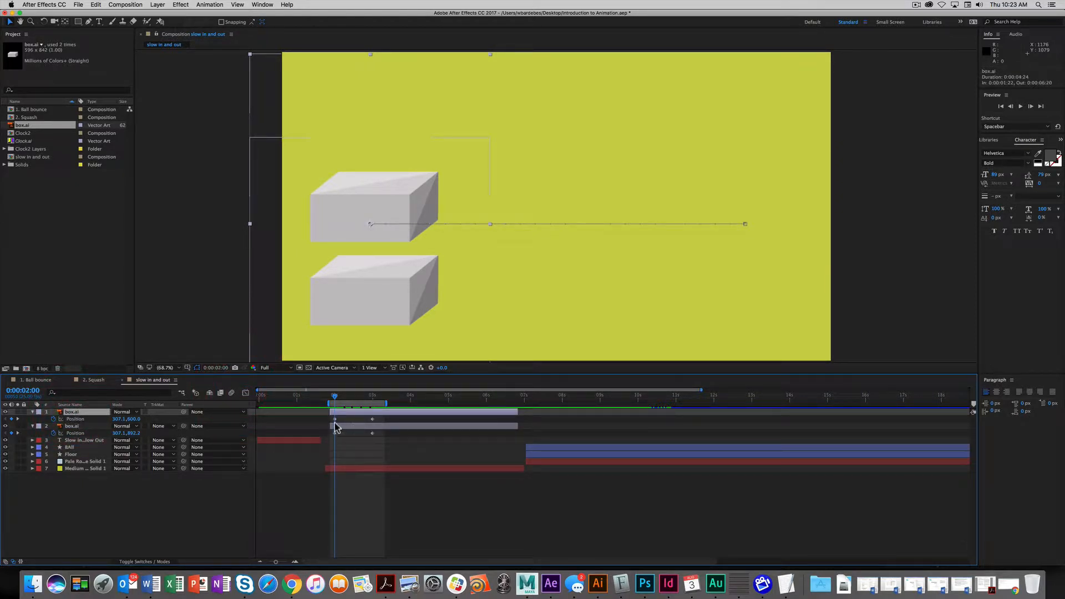
drag(335, 396, 355, 395)
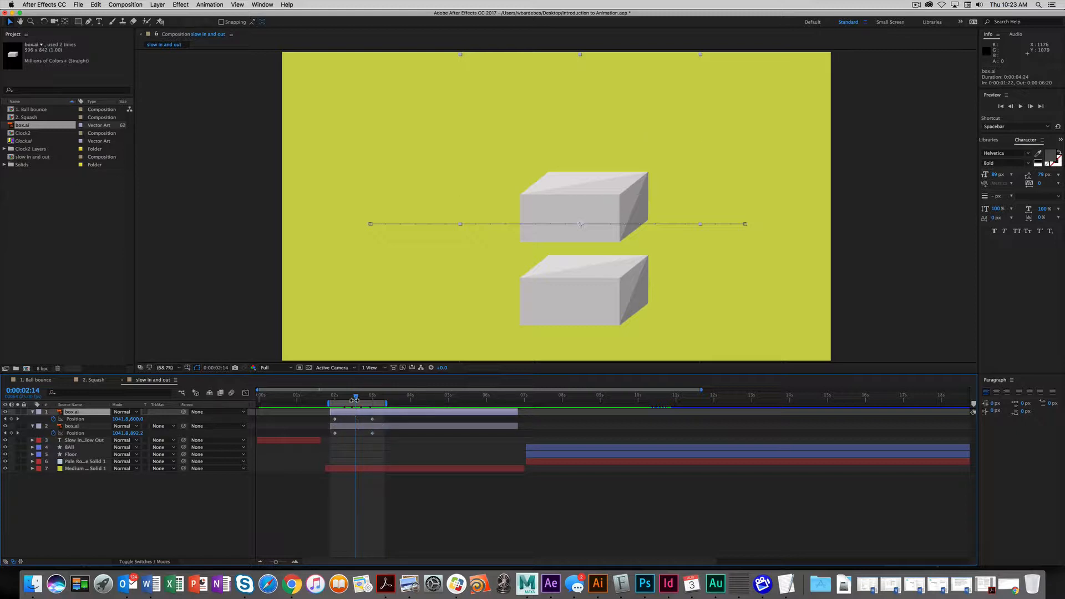
mouse_move(353, 399)
mouse_down()
mouse_move(337, 397)
mouse_move(362, 397)
mouse_move(342, 408)
mouse_up()
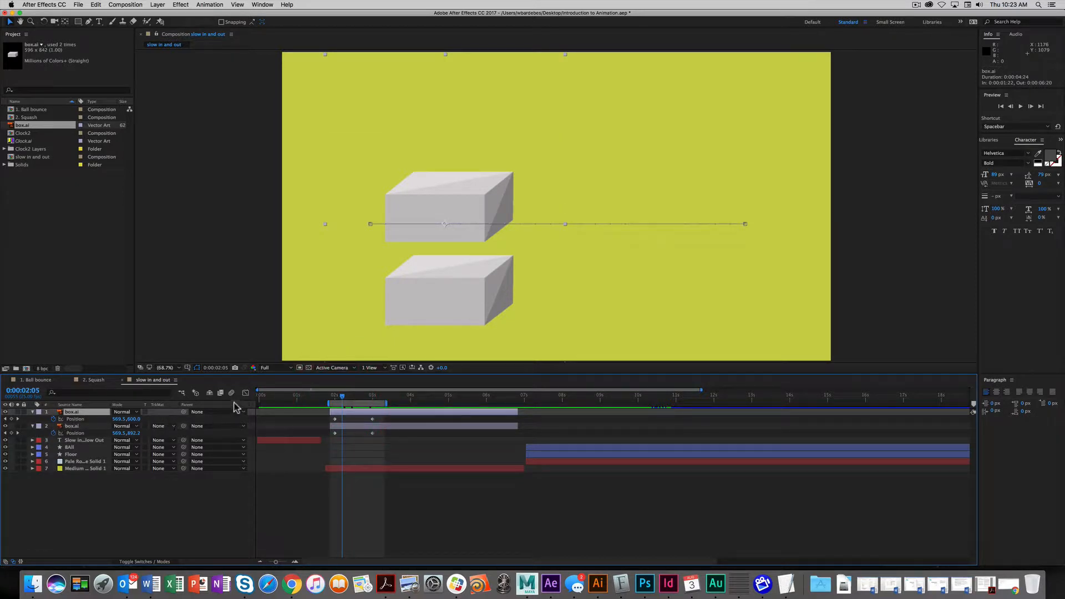
click(60, 420)
click(245, 394)
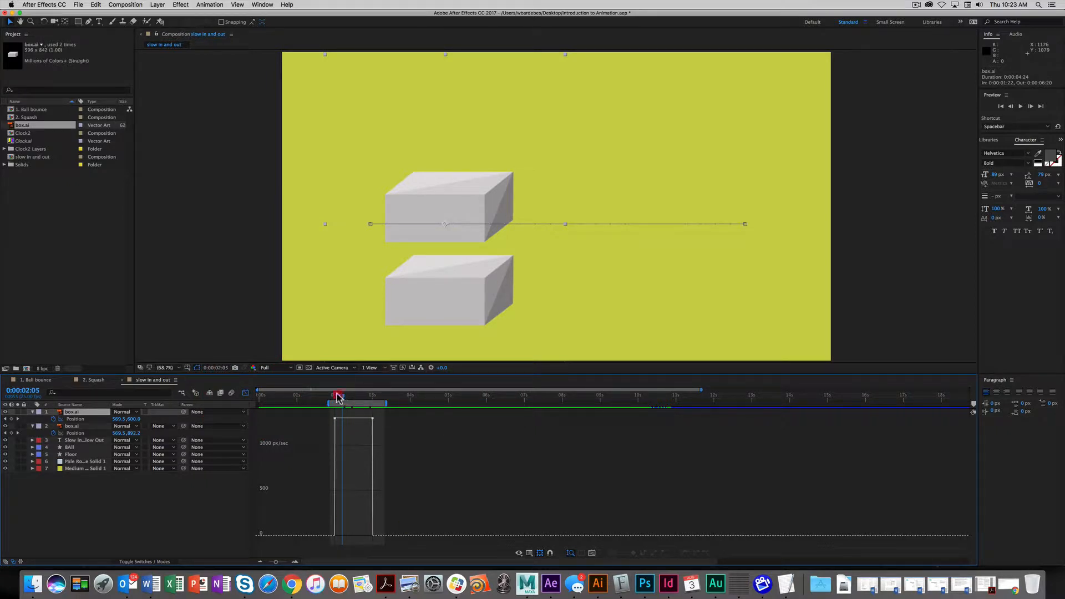
- Scrub between 0:00:02:06 and 0:00:03:02, then open the Choose Graph Type and Options menu
drag(337, 397, 374, 397)
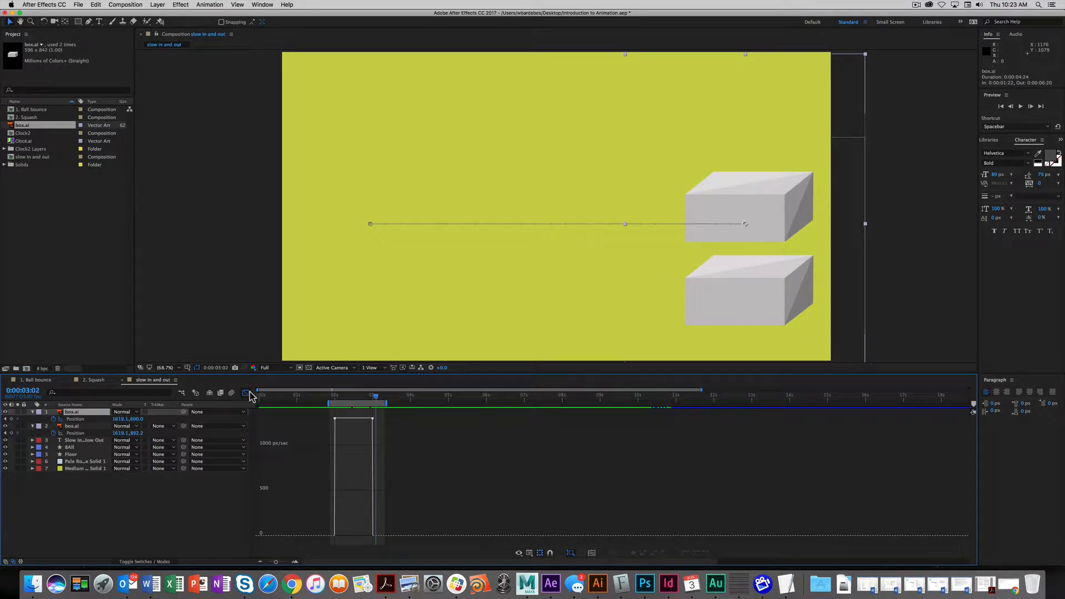
drag(375, 398, 345, 403)
click(519, 553)
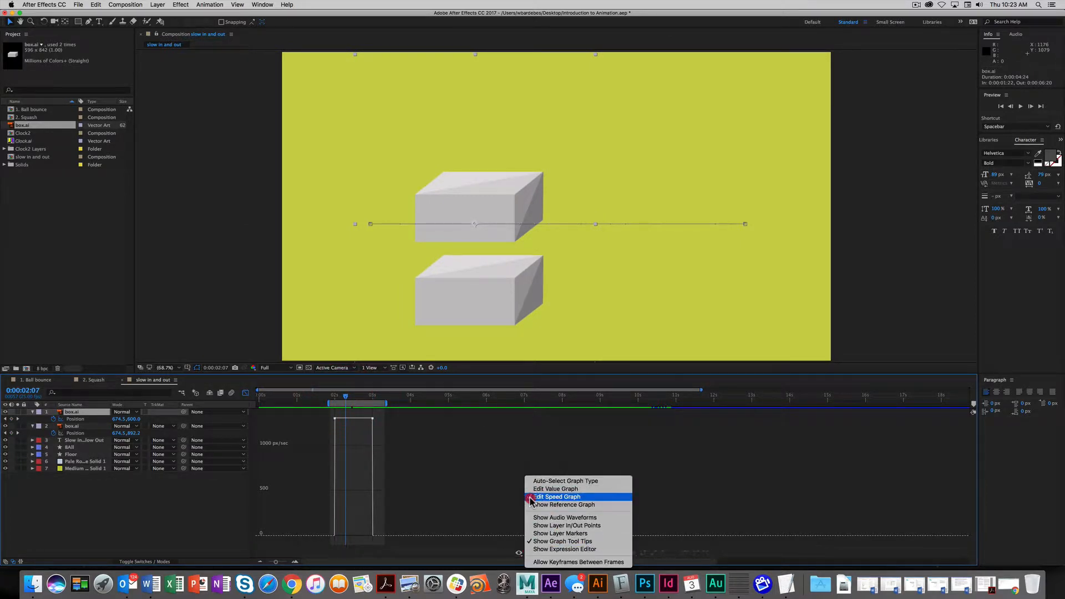
- Switch to Edit Value Graph and select the box's Position keyframes in the graph
click(569, 492)
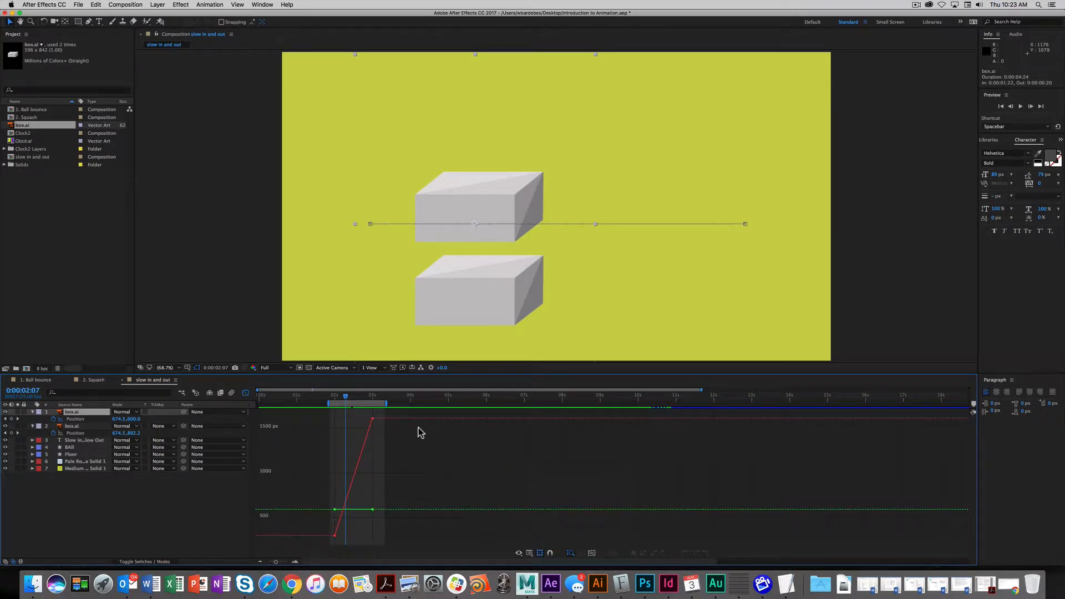
drag(341, 400, 330, 401)
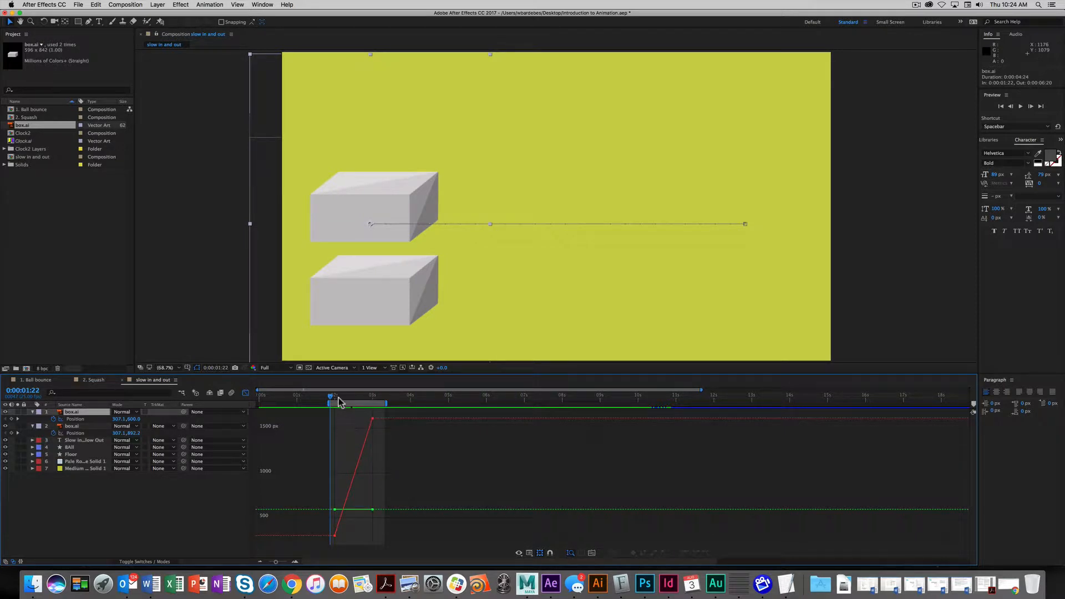
mouse_move(332, 400)
mouse_down()
mouse_move(373, 401)
mouse_move(335, 417)
mouse_up()
drag(340, 400, 351, 397)
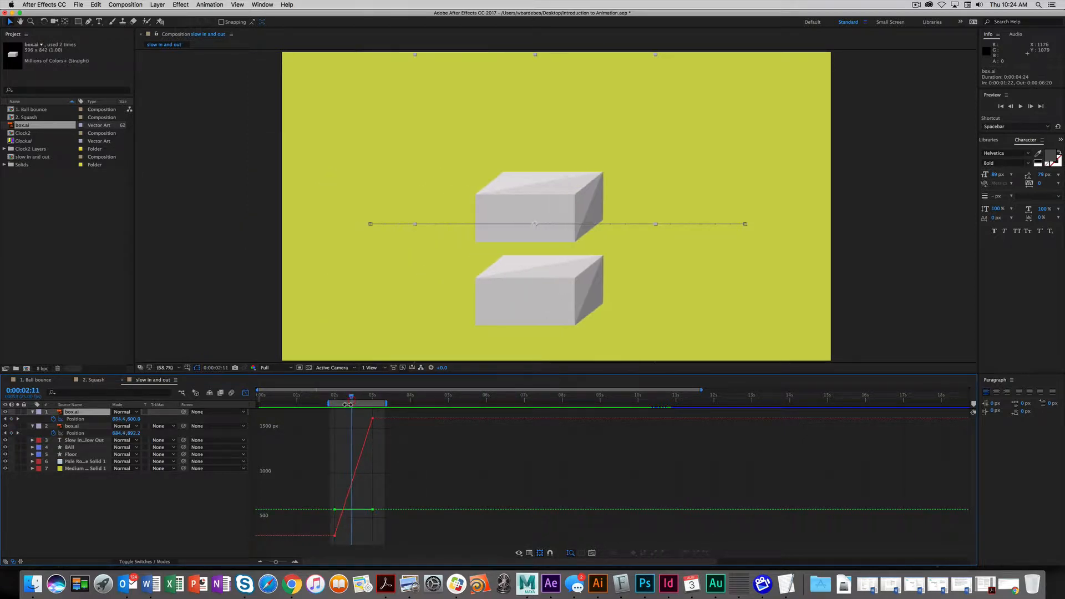
click(334, 536)
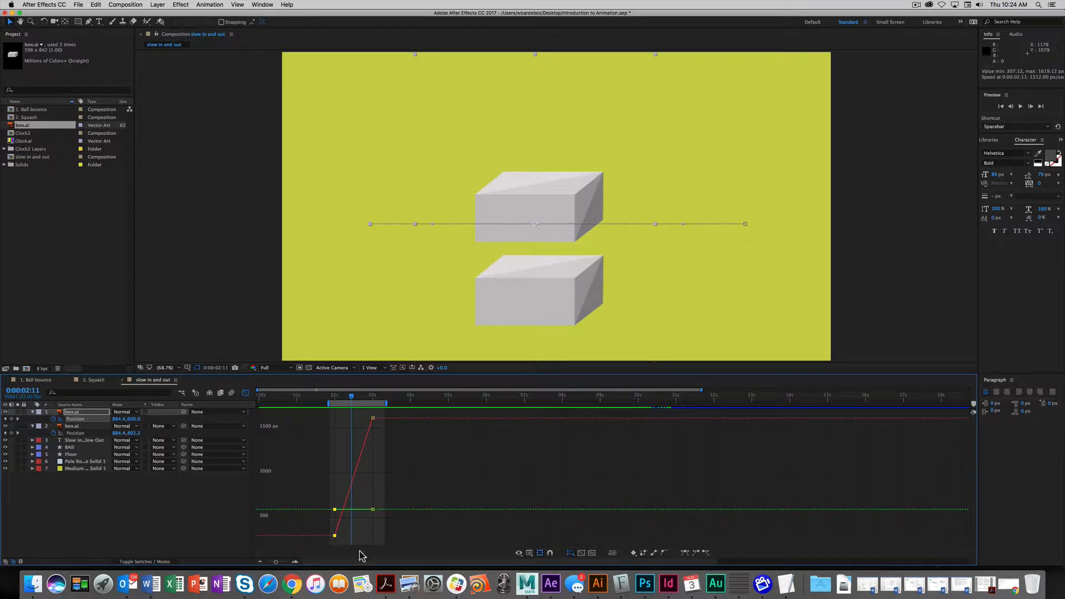
- Apply Easy Ease Out to the lower Position keyframe at 2 seconds, then return to 0:00:02:04
click(339, 537)
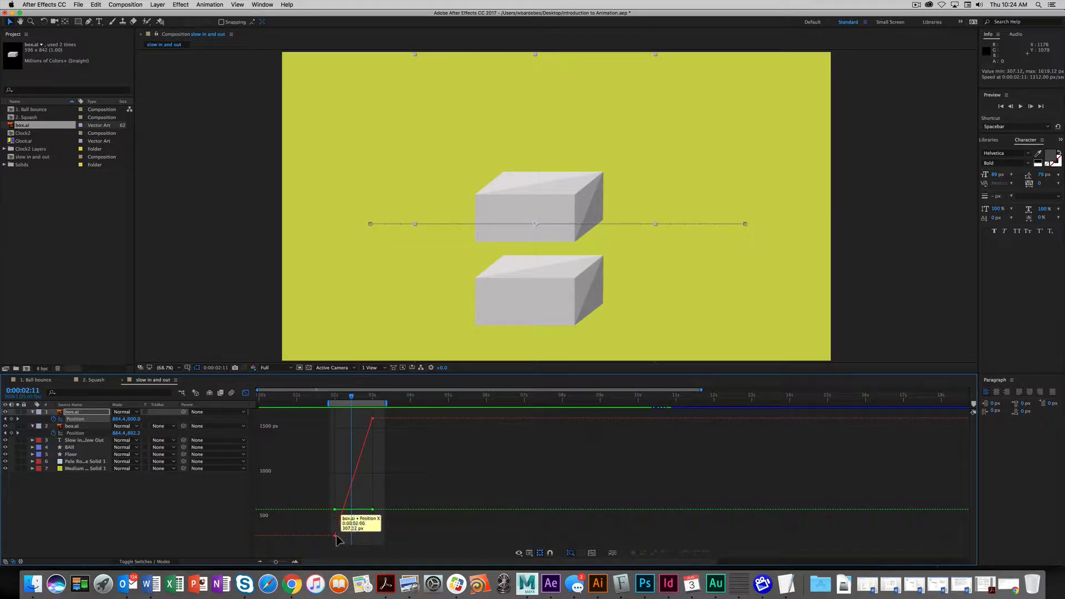
click(334, 535)
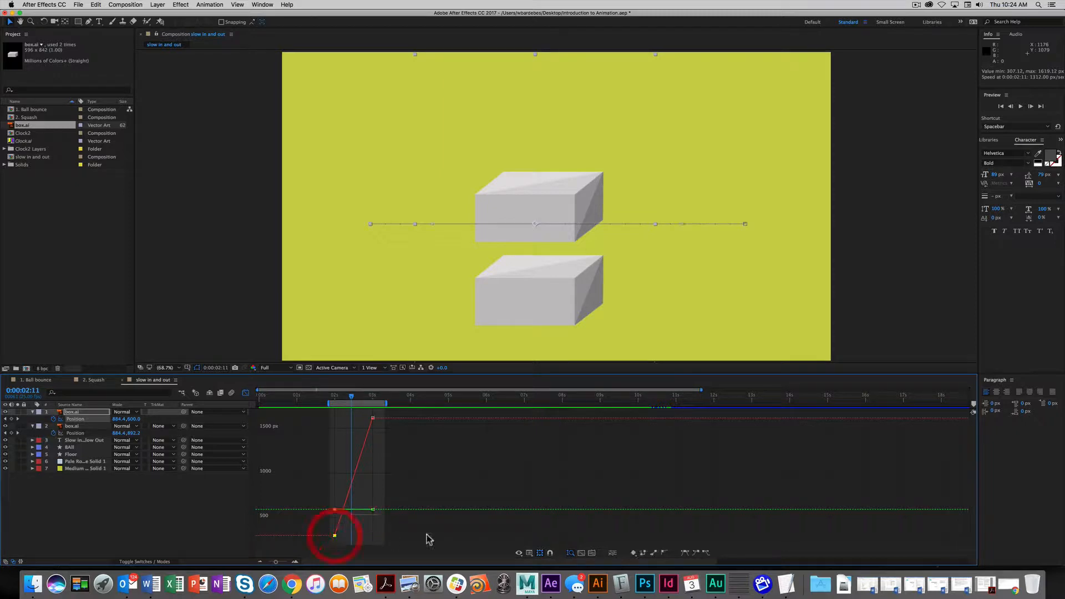
click(705, 552)
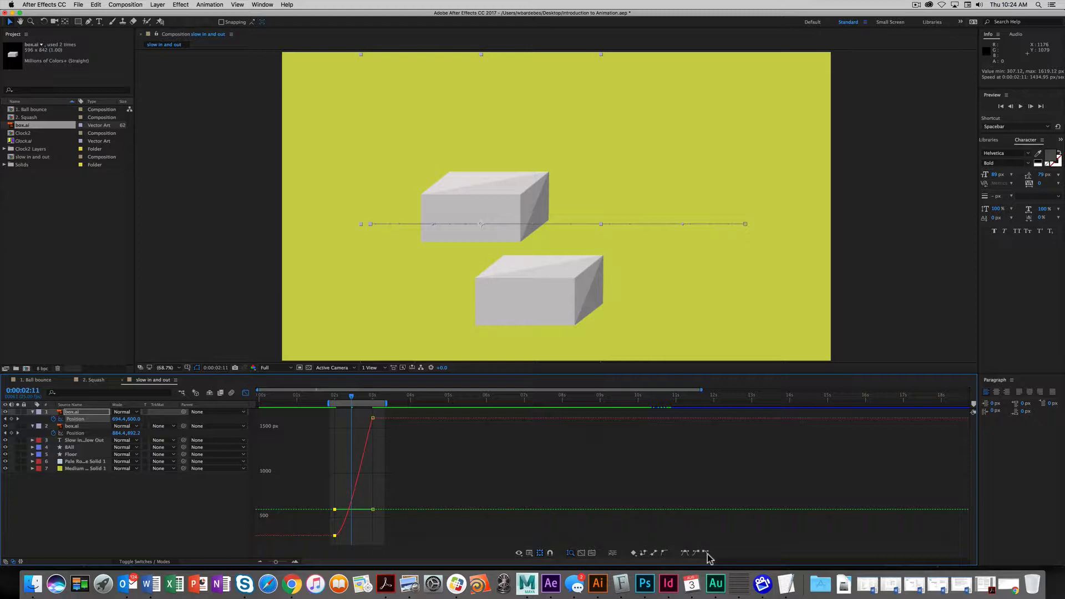
mouse_move(334, 537)
drag(351, 398, 340, 417)
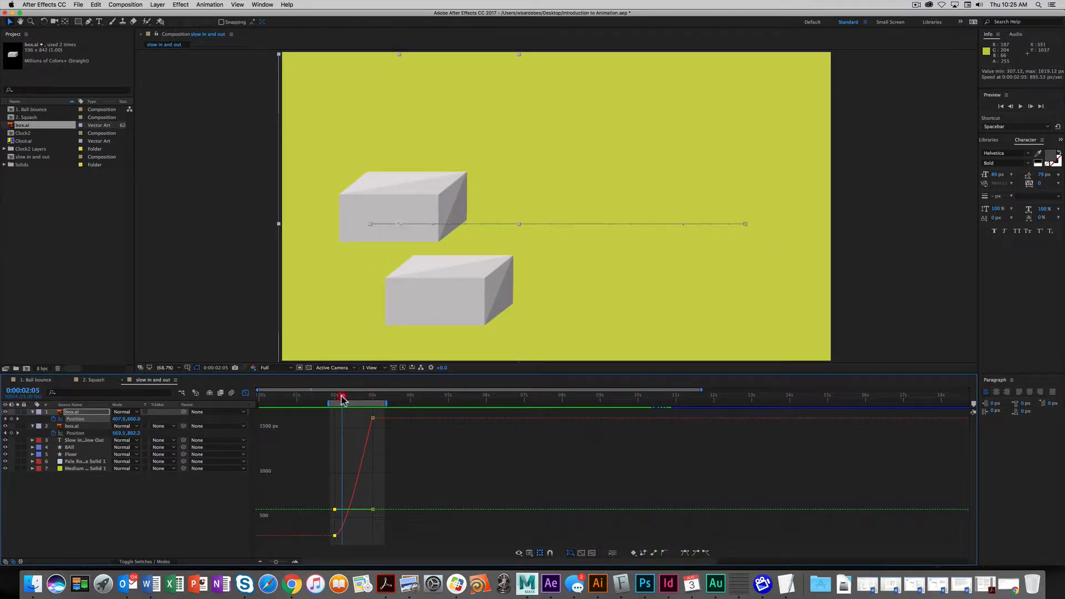
mouse_move(342, 399)
mouse_down()
mouse_move(357, 404)
mouse_move(333, 405)
mouse_move(361, 404)
mouse_move(334, 404)
mouse_up()
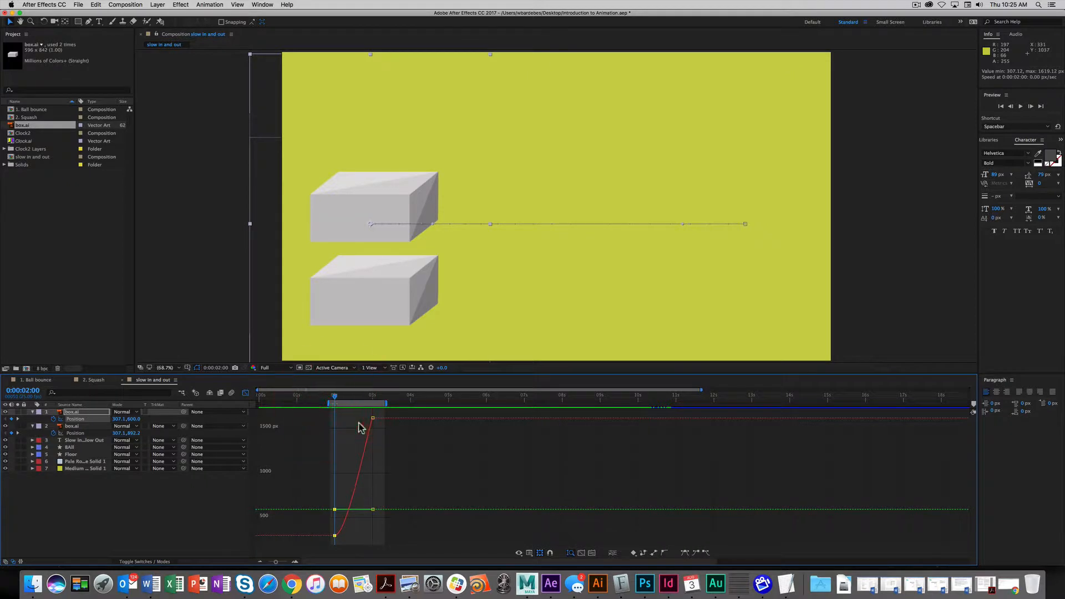
key(space)
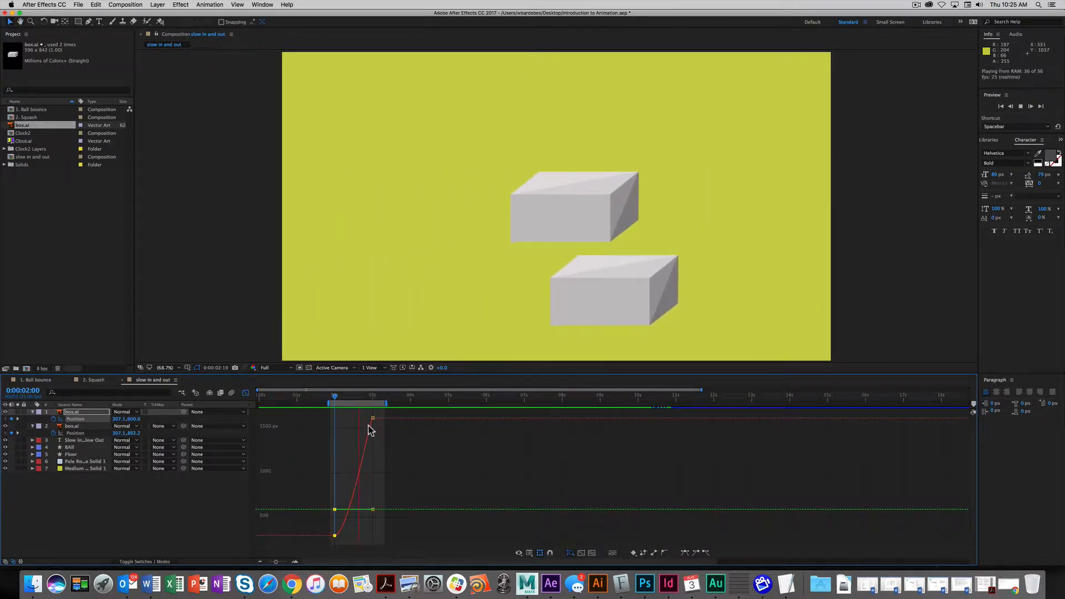
key(space)
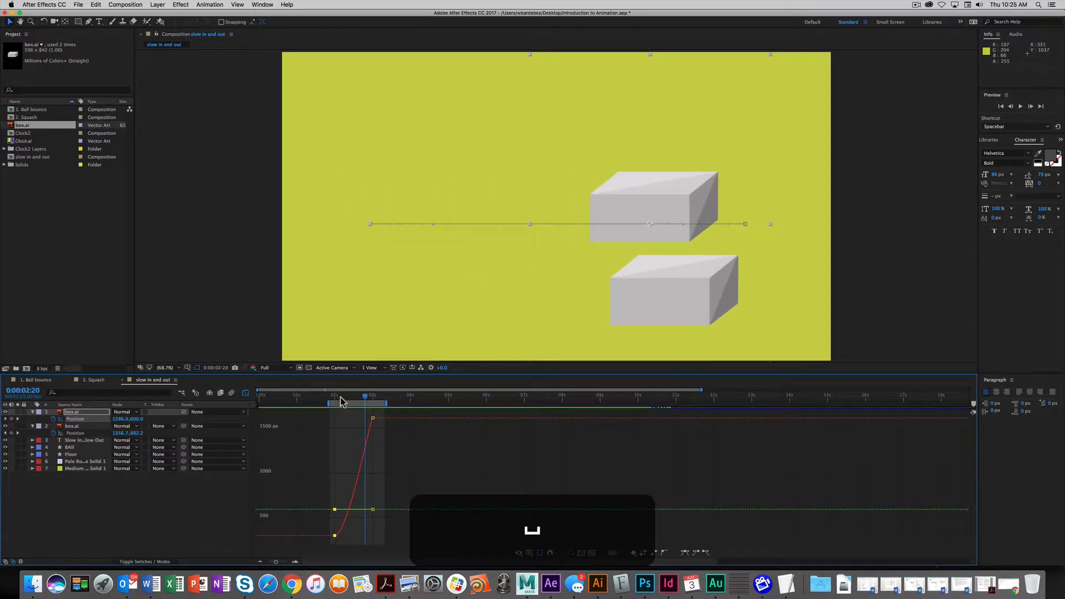
drag(333, 395, 354, 397)
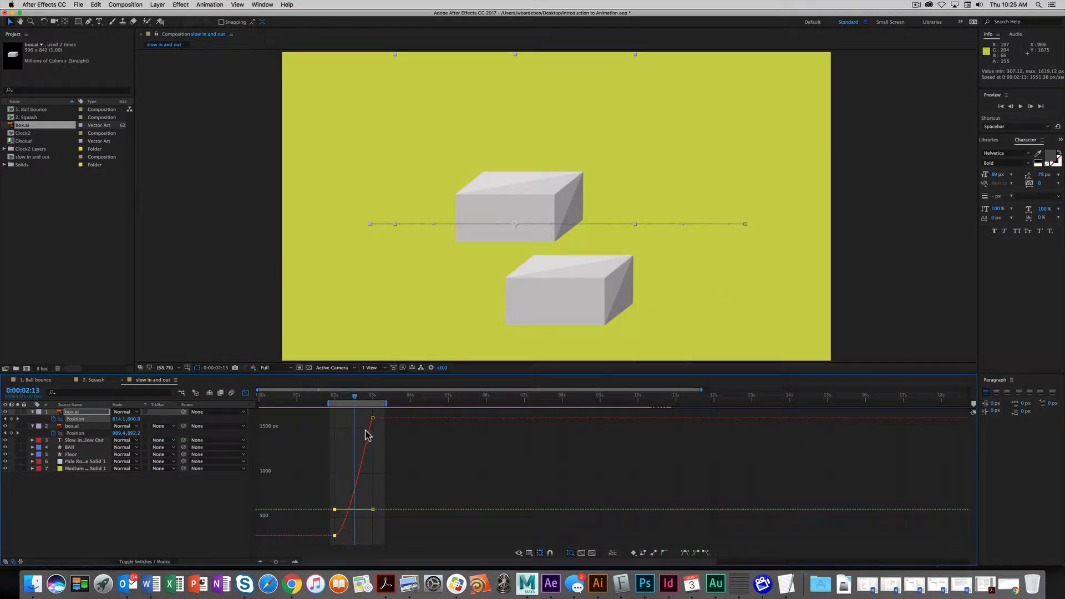
mouse_move(358, 398)
mouse_down()
mouse_move(371, 400)
mouse_move(338, 404)
mouse_move(374, 401)
mouse_up()
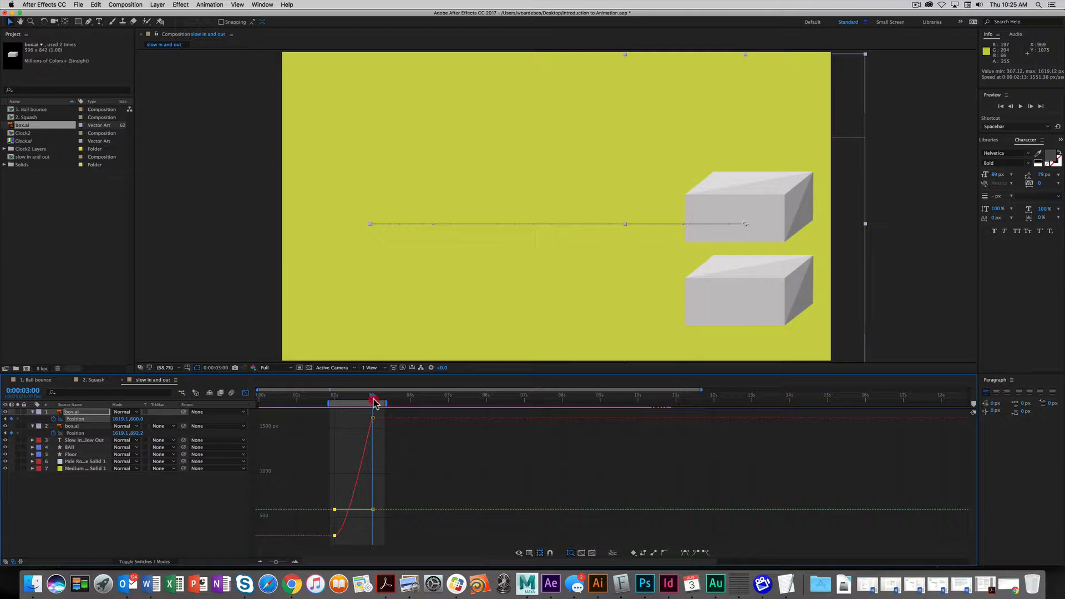
drag(375, 400, 349, 402)
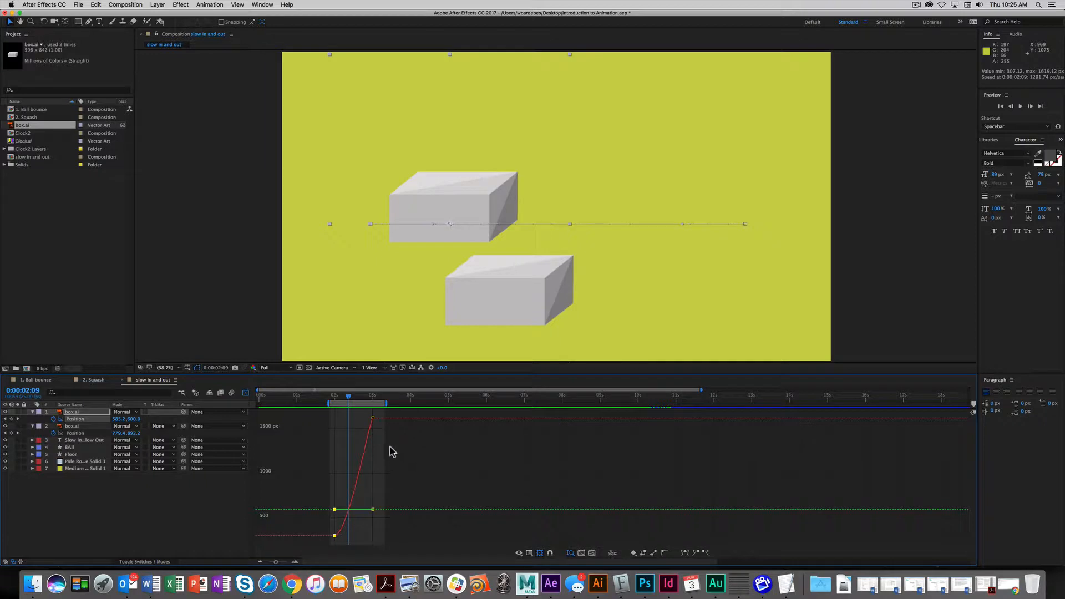
- Apply Easy Ease to the upper box's first Position keyframe and zoom the graph out
click(373, 420)
click(694, 552)
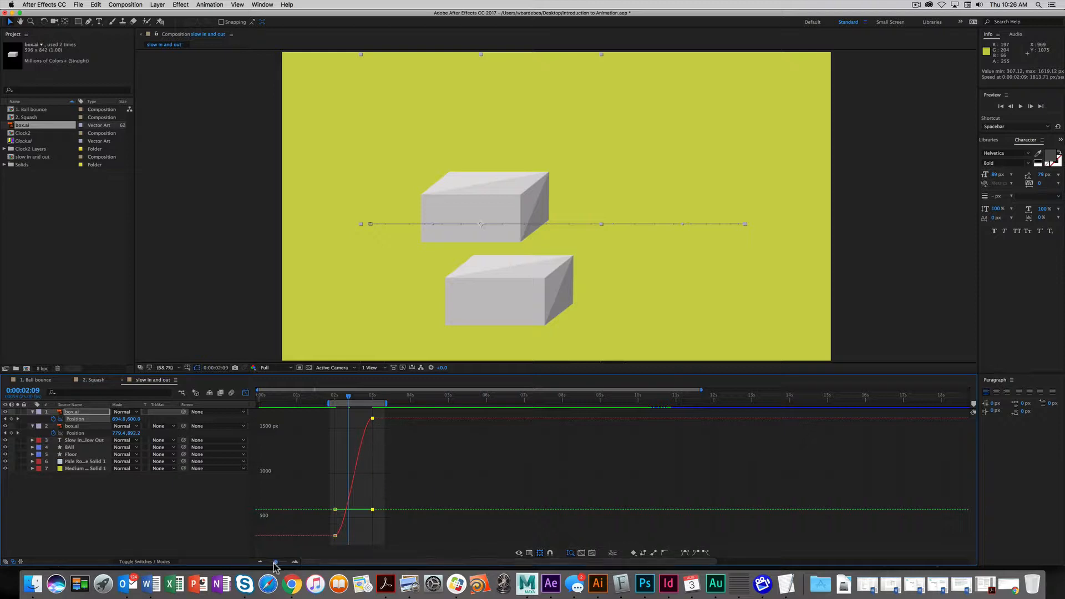
drag(276, 562, 285, 565)
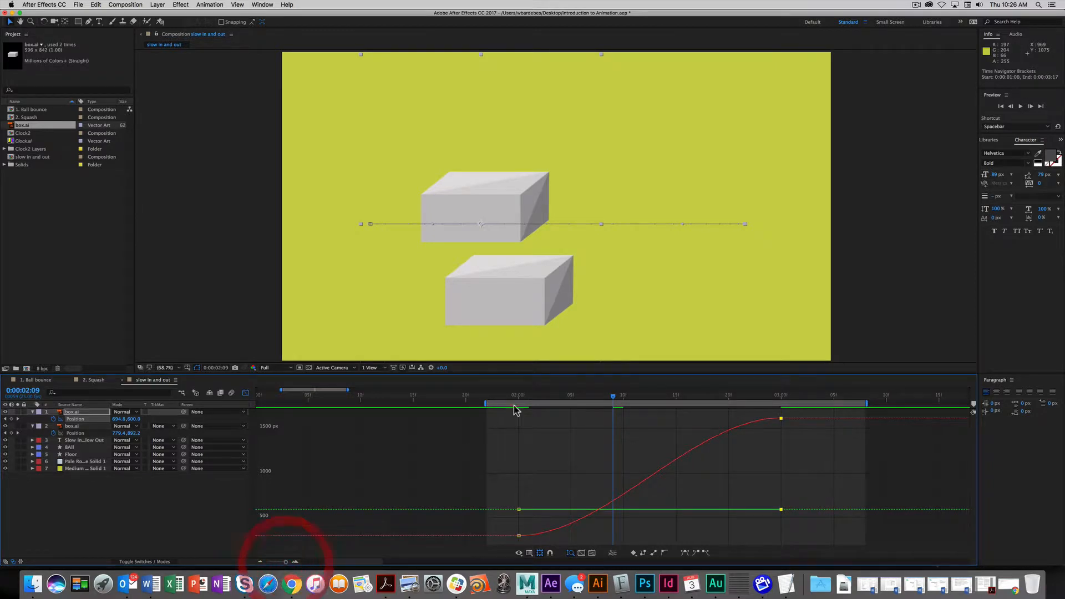
- Scrub and preview the animation to compare the eased and linear boxes' motion
drag(612, 399, 676, 400)
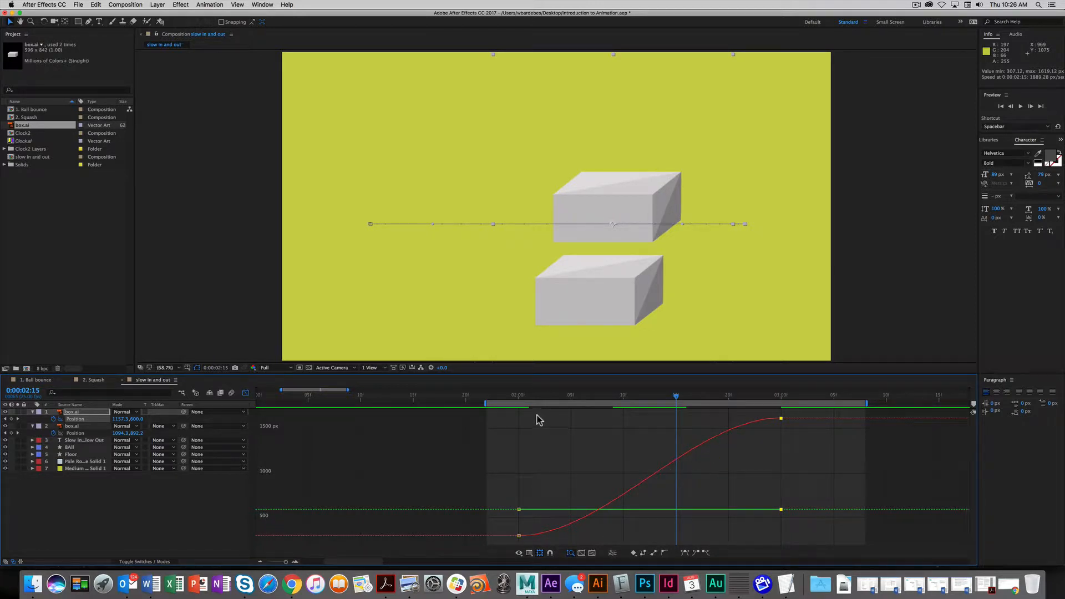
click(515, 399)
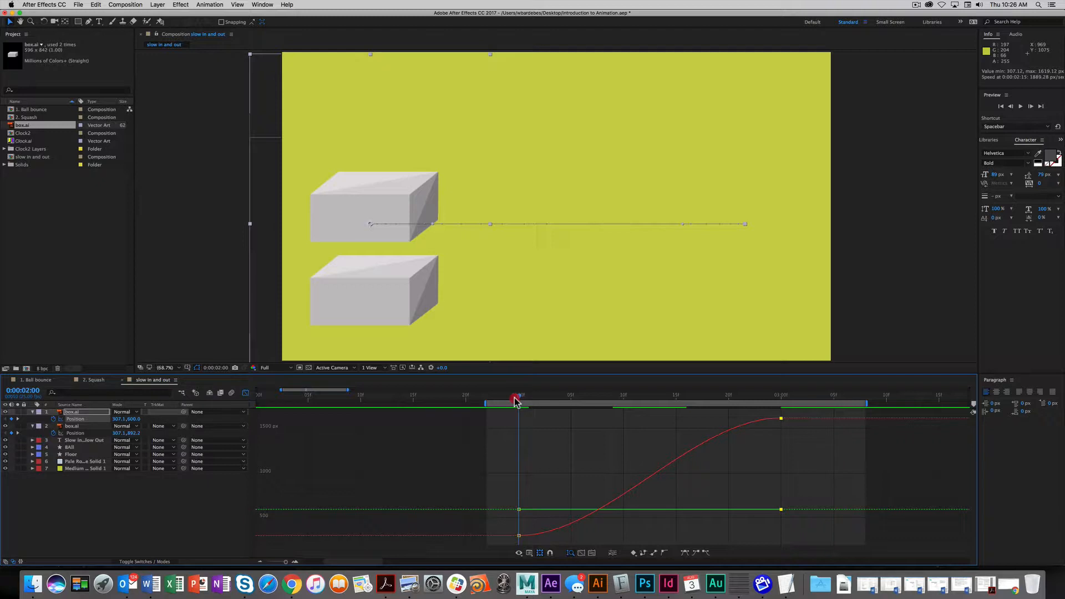
click(523, 401)
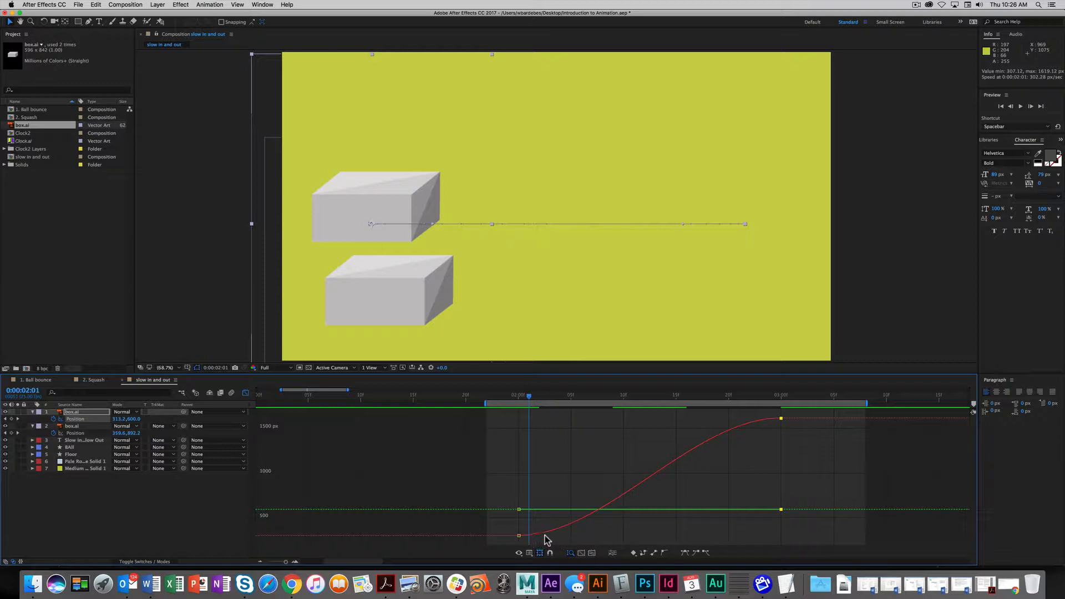
drag(528, 399, 549, 399)
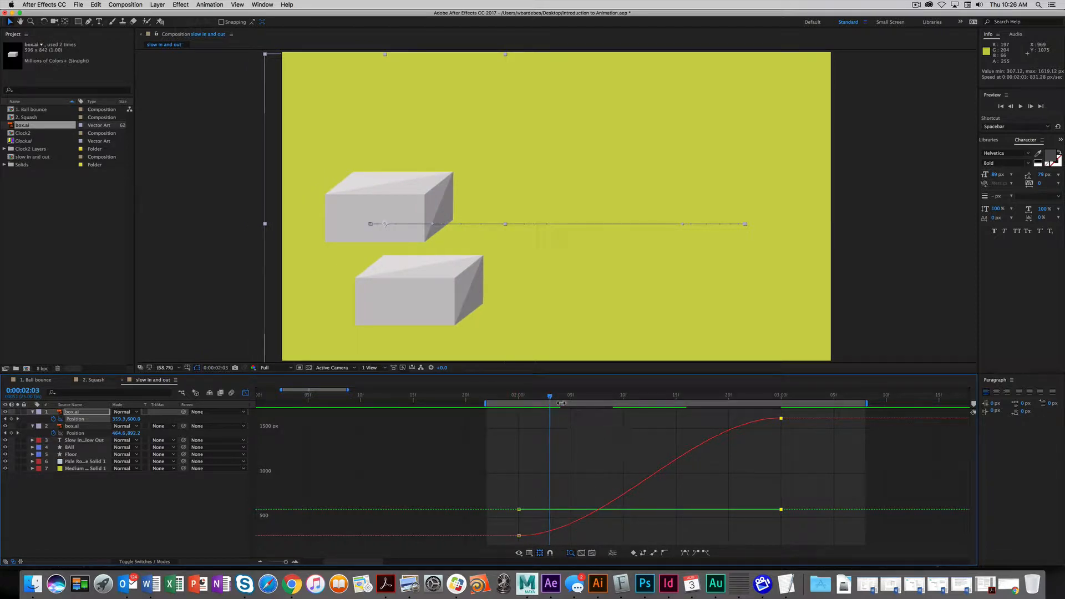
drag(548, 400, 782, 399)
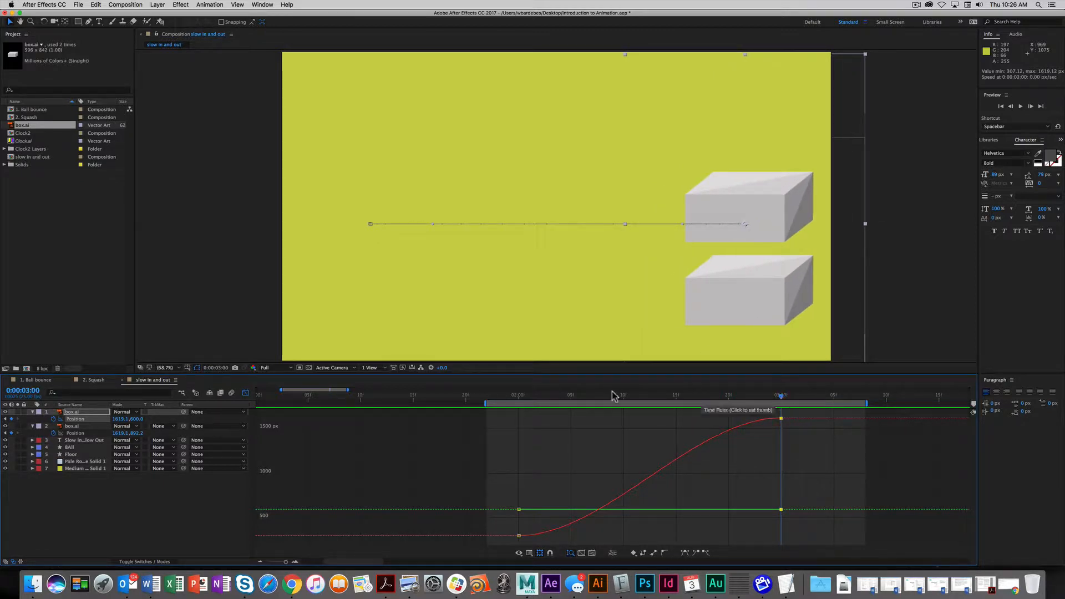
key(space)
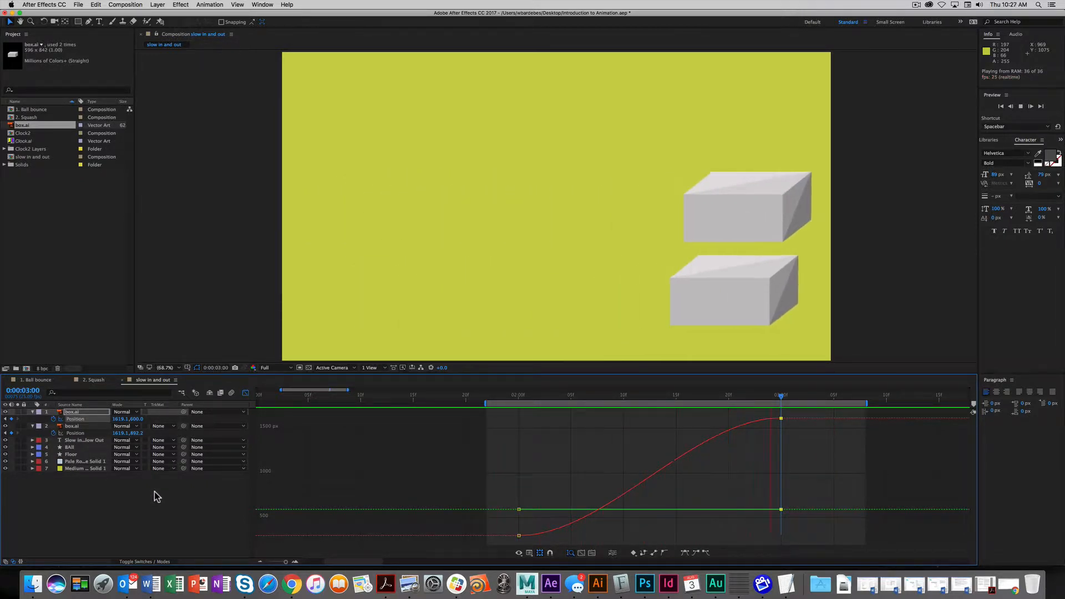
key(space)
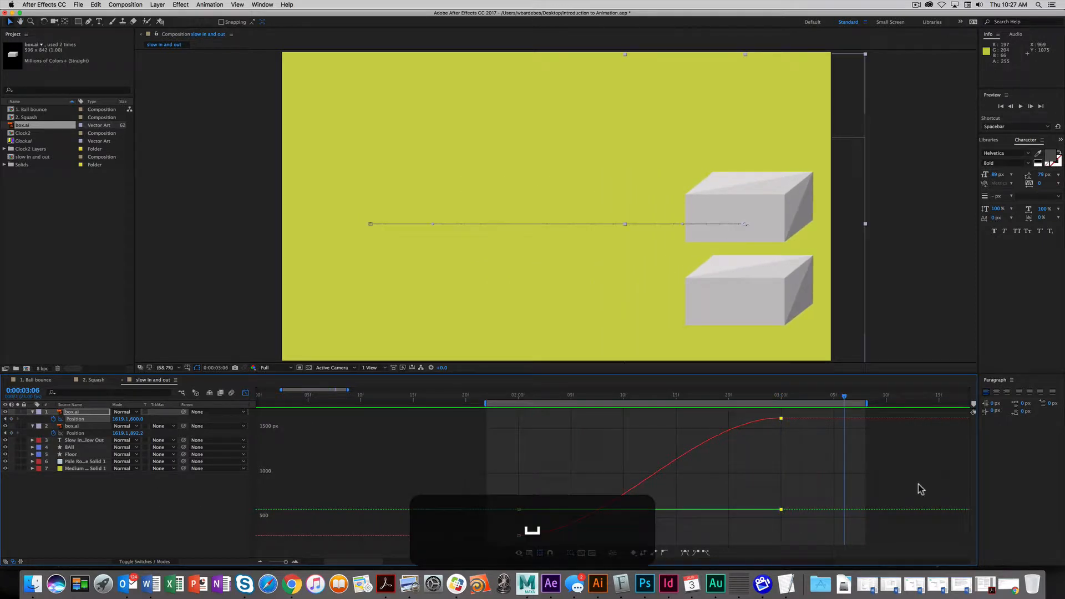
drag(507, 398, 720, 404)
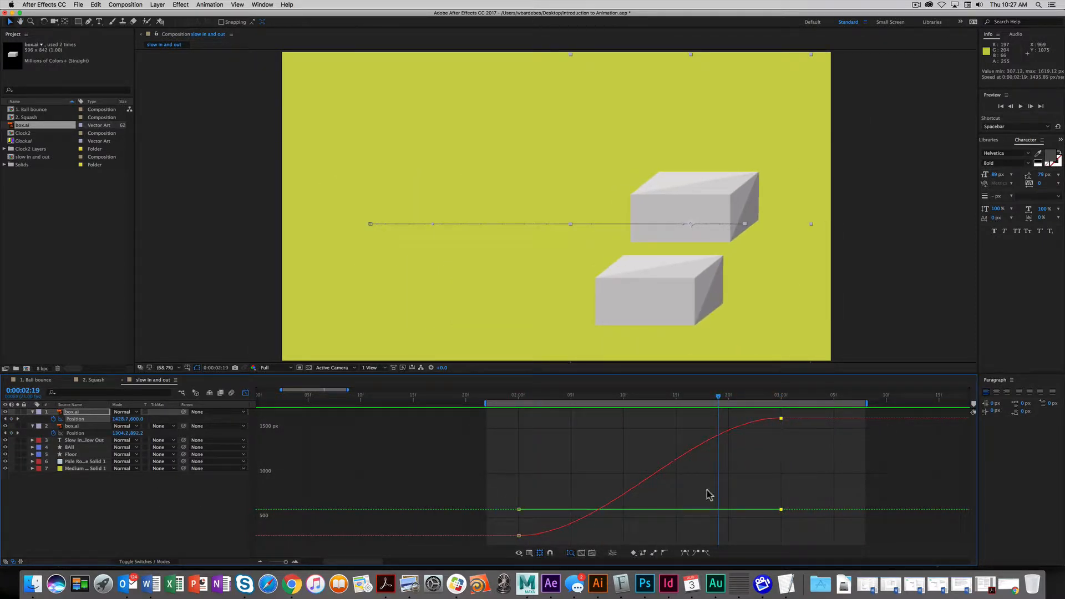
click(60, 411)
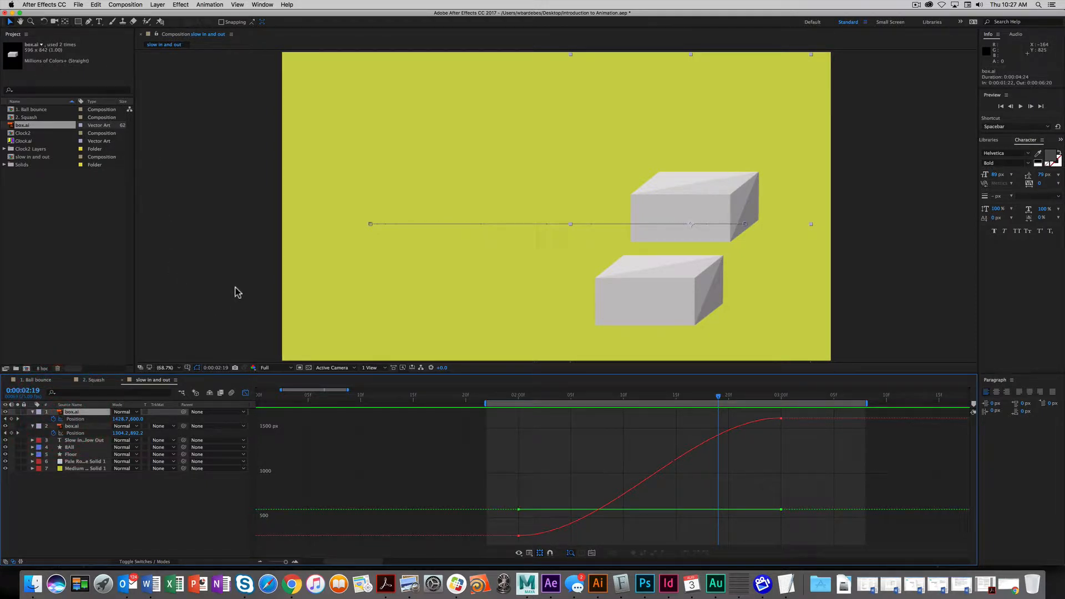
- Duplicate box.ai with Cmd+D, show its Position keyframes as layer bars, and jump to the 2-second keyframe
key(super)
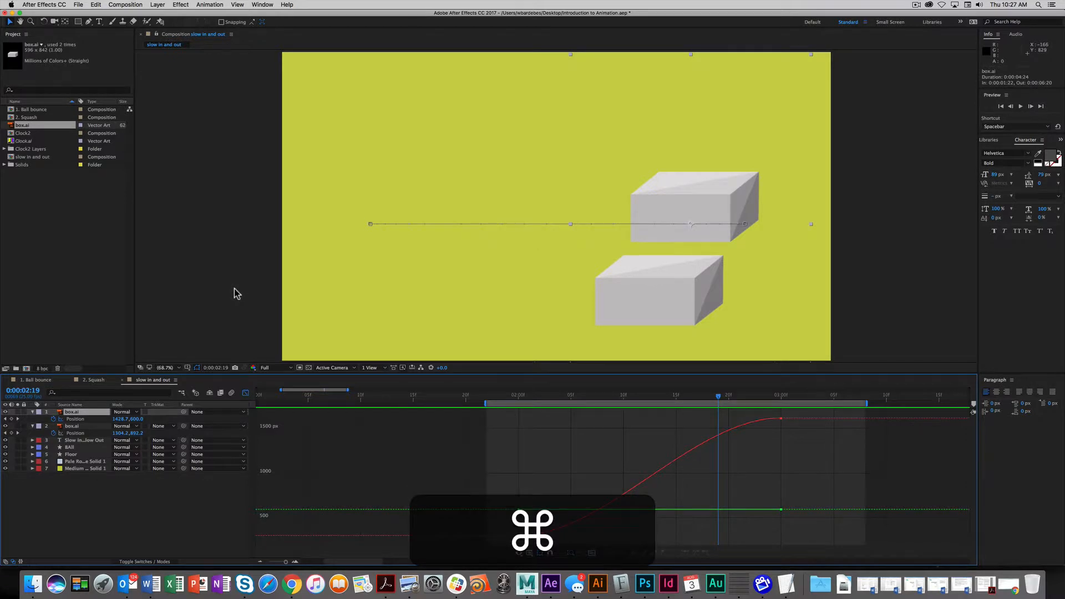
key(super+d)
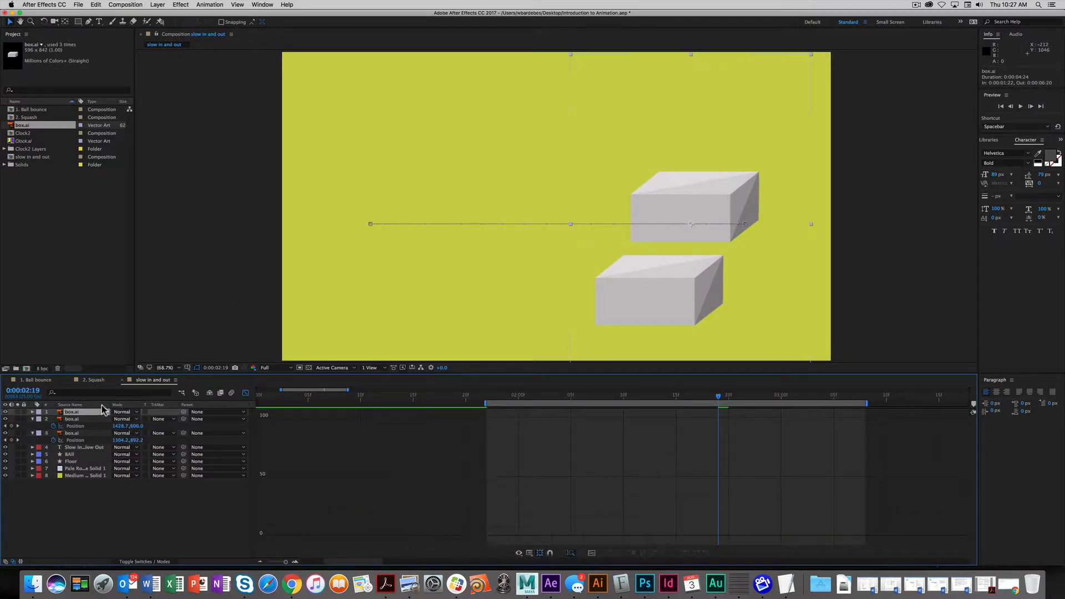
key(u)
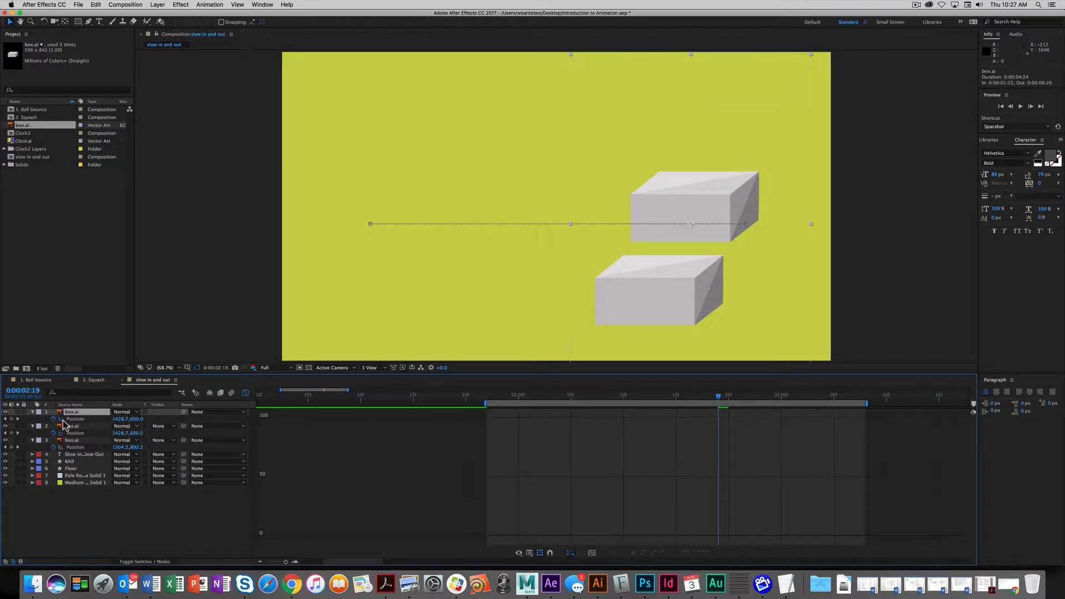
click(246, 393)
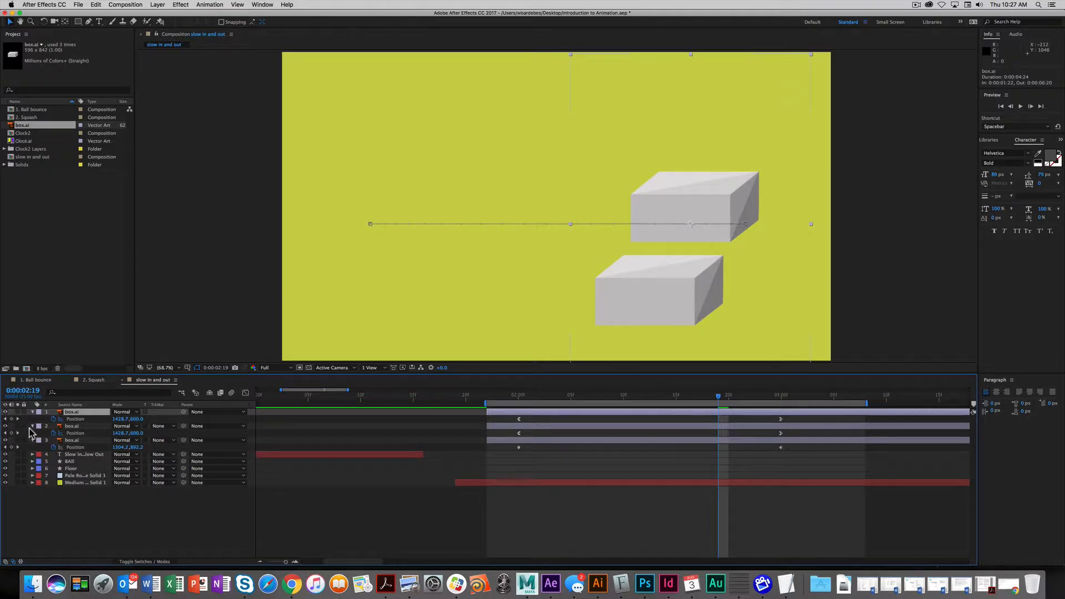
key(j)
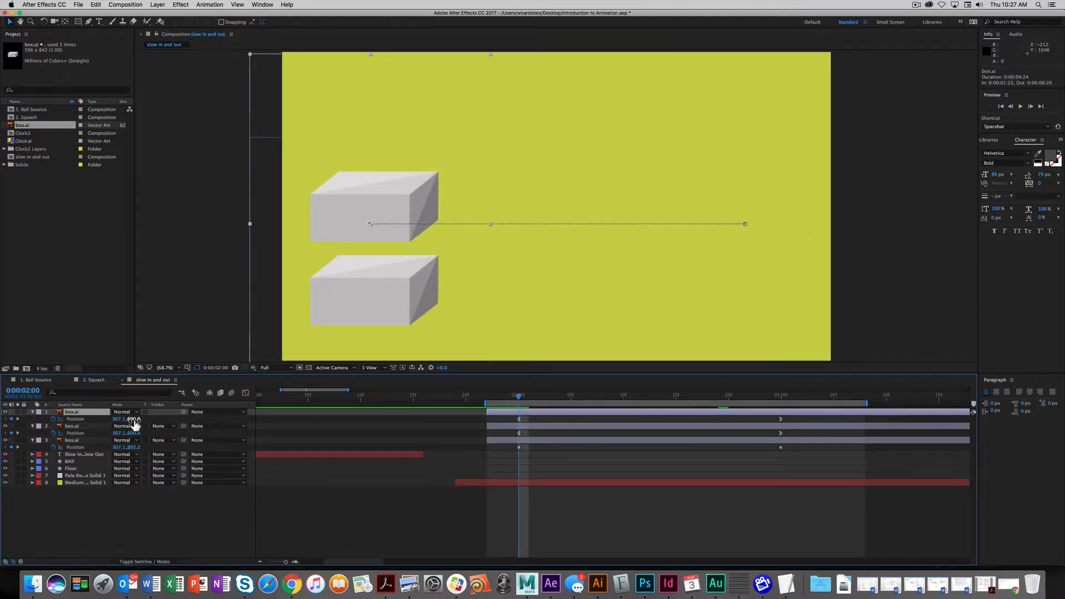
- Set the duplicated box's Y Position to 300 at the 2-second keyframe
drag(132, 418, 10, 429)
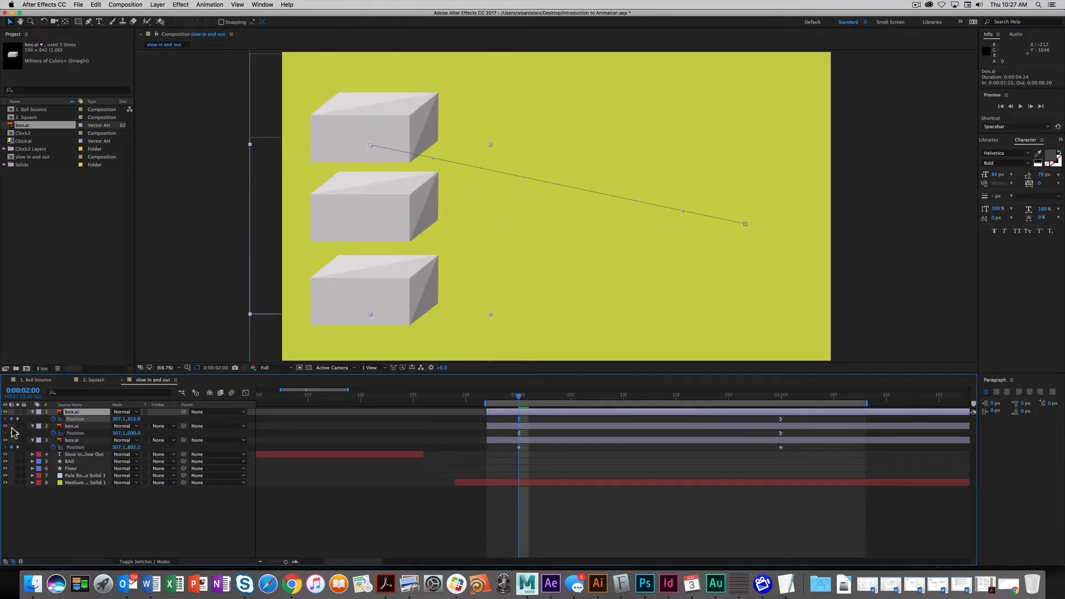
click(134, 419)
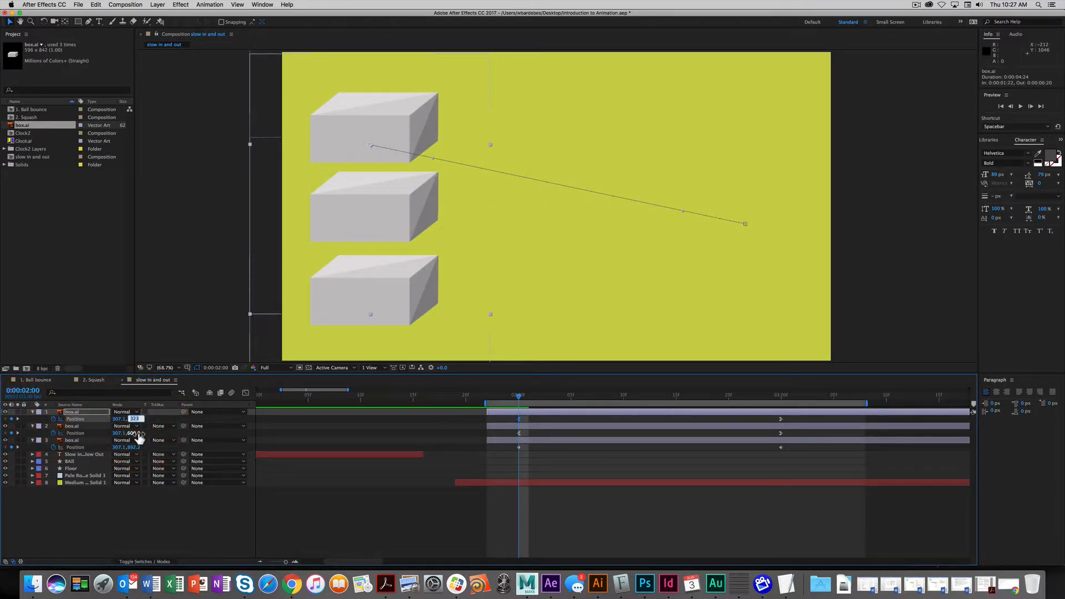
text(400)
key(Tab)
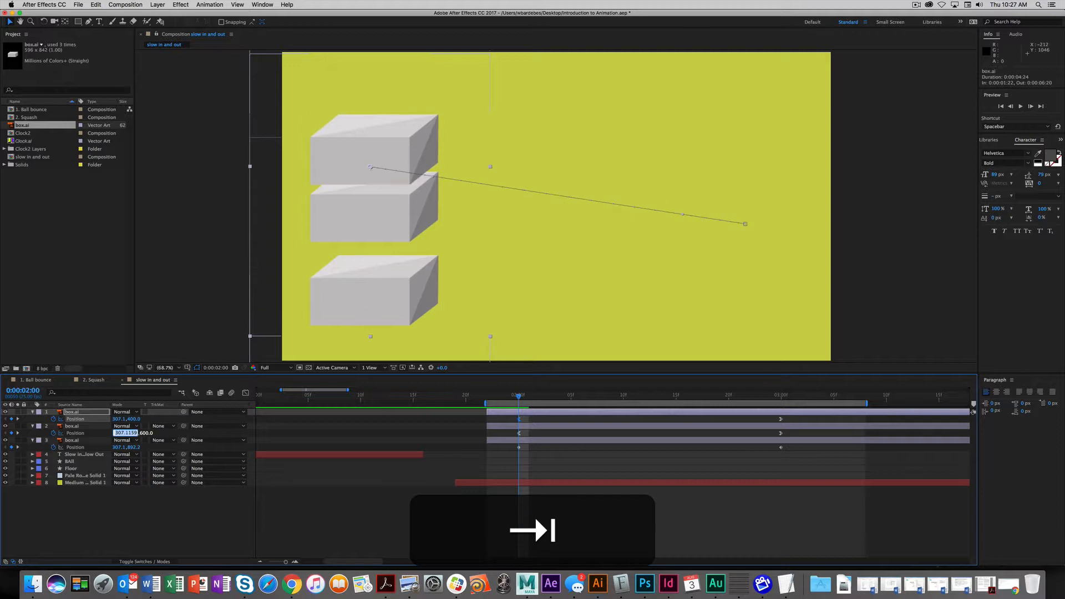
key(shift+Tab)
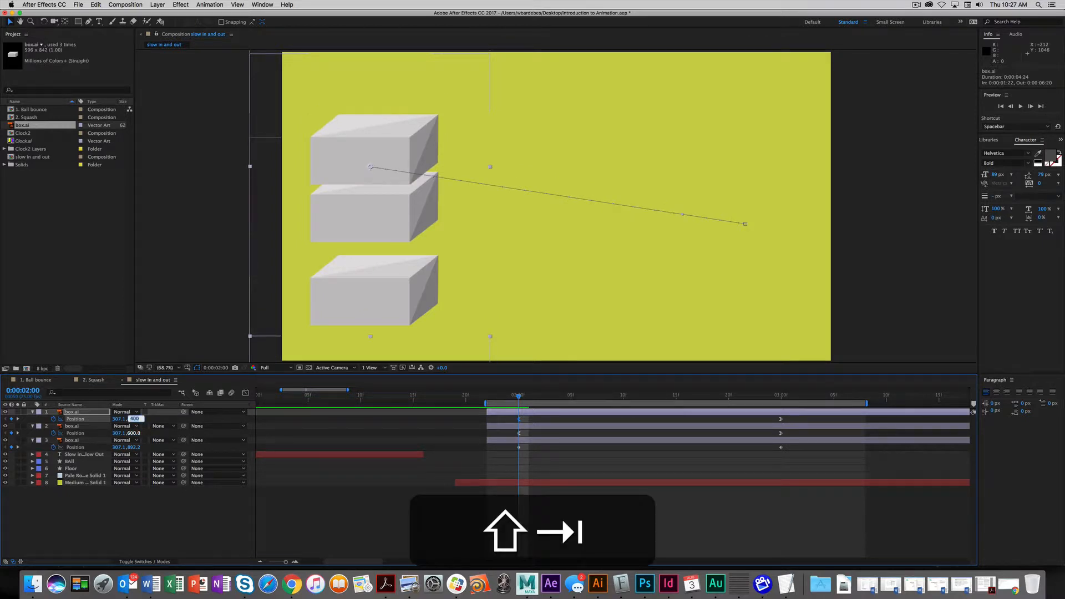
text(300)
key(Tab)
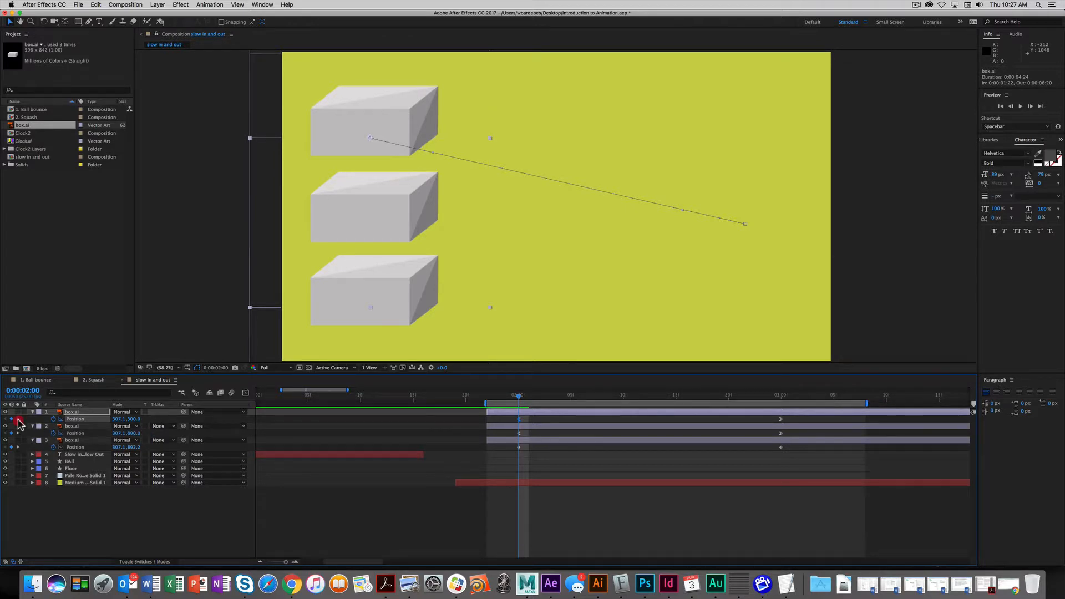
- Set its Y Position to 300 at the 3-second keyframe as well
click(18, 419)
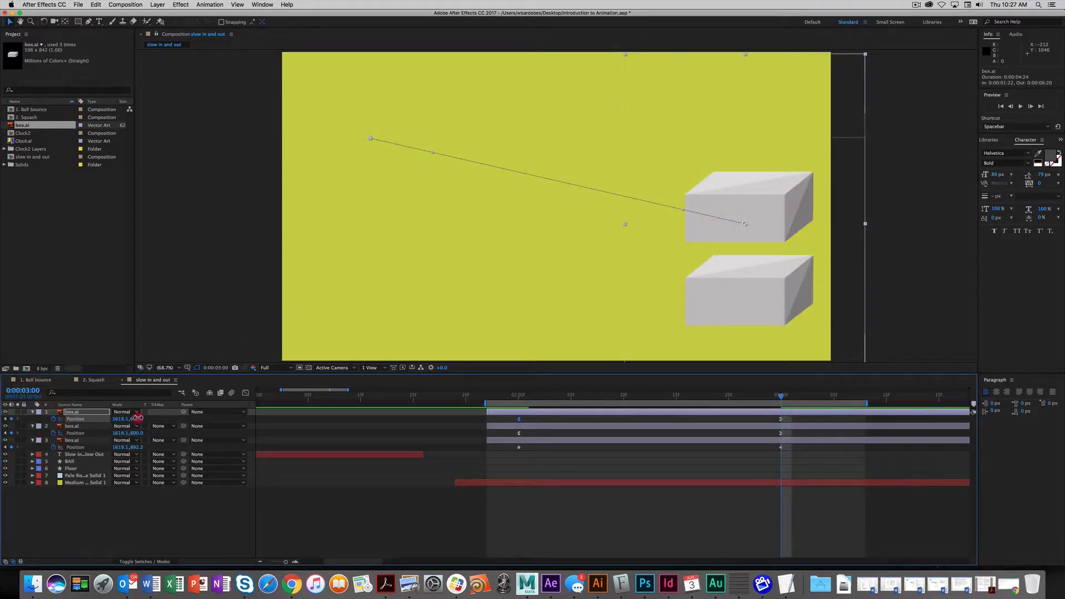
click(138, 418)
text(300)
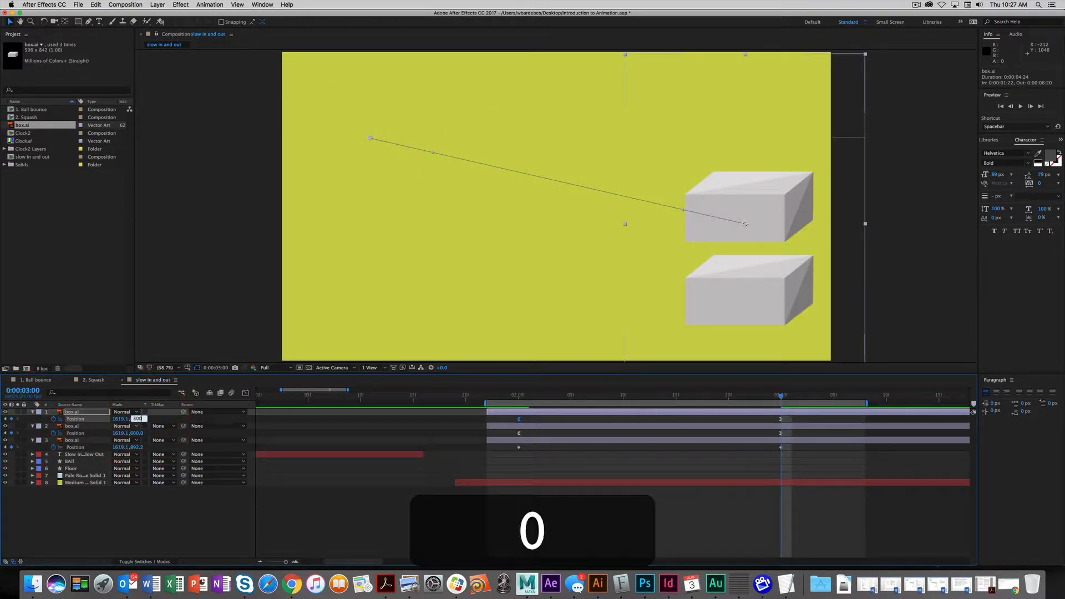
key(Return)
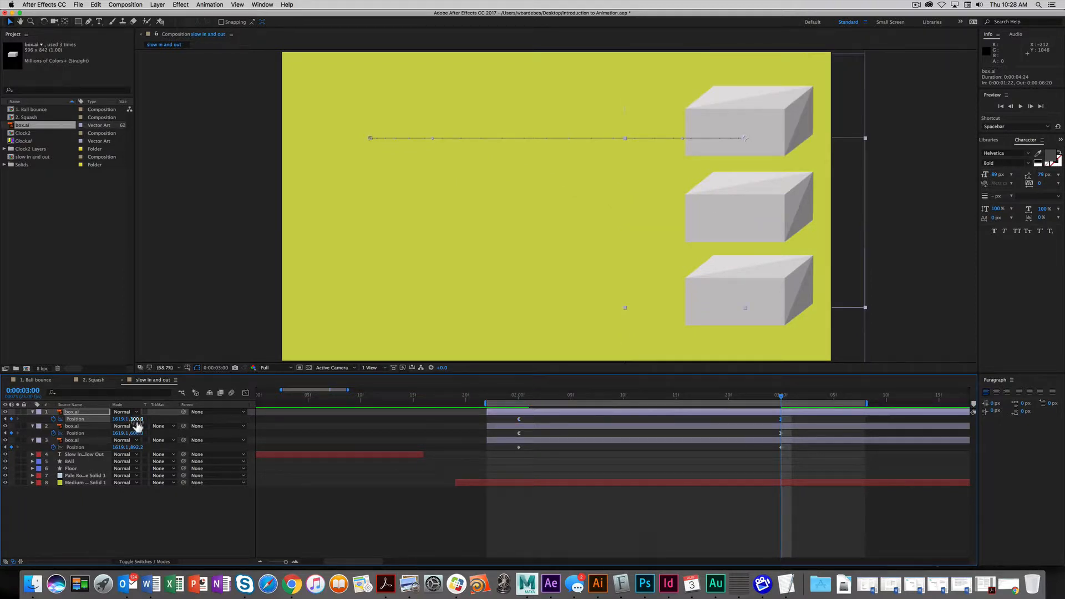
- Scrub back to check all three boxes move, then select the bottom box's first Position keyframe
drag(780, 397, 602, 397)
click(538, 471)
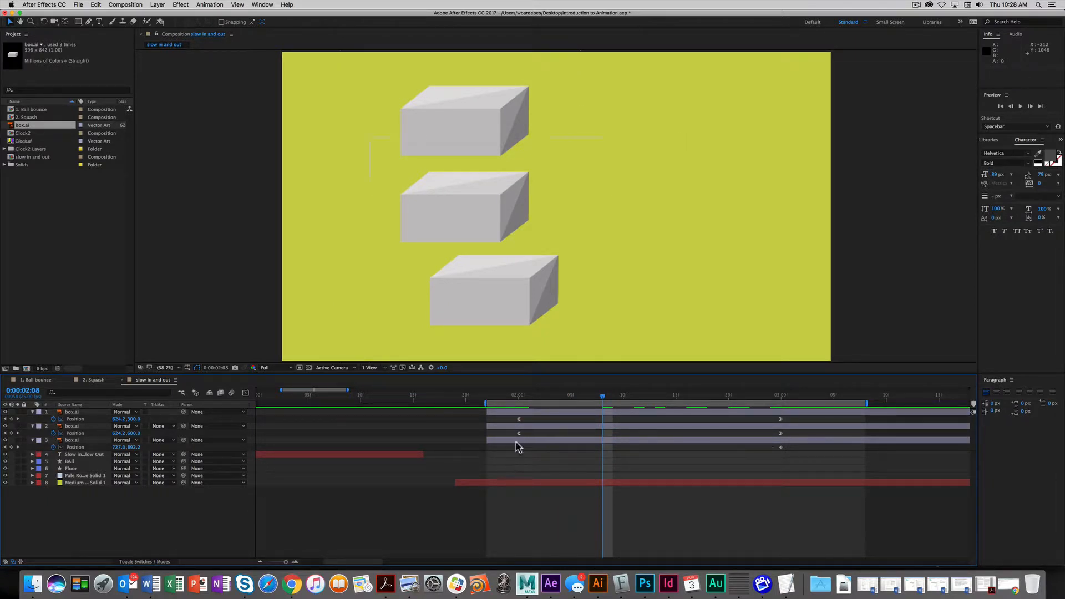
mouse_move(519, 448)
click(518, 449)
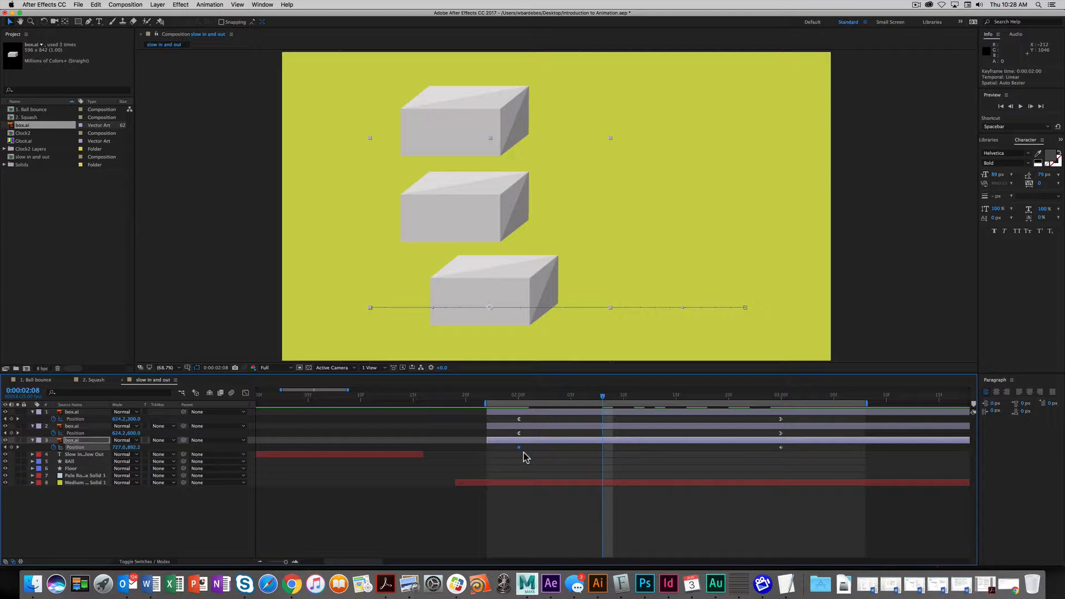
click(518, 455)
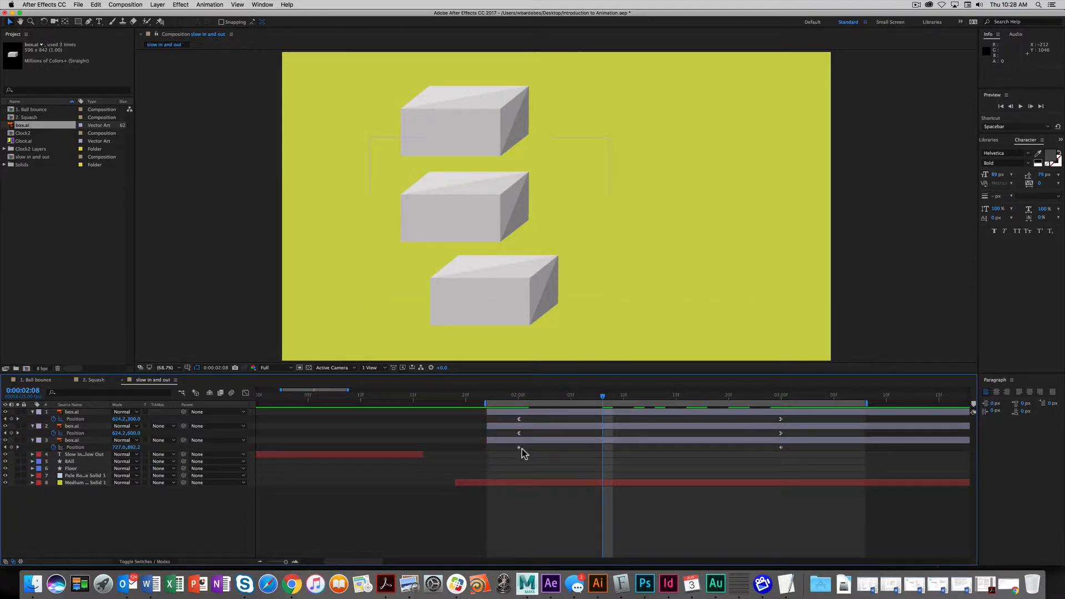
mouse_move(518, 448)
drag(603, 401, 497, 400)
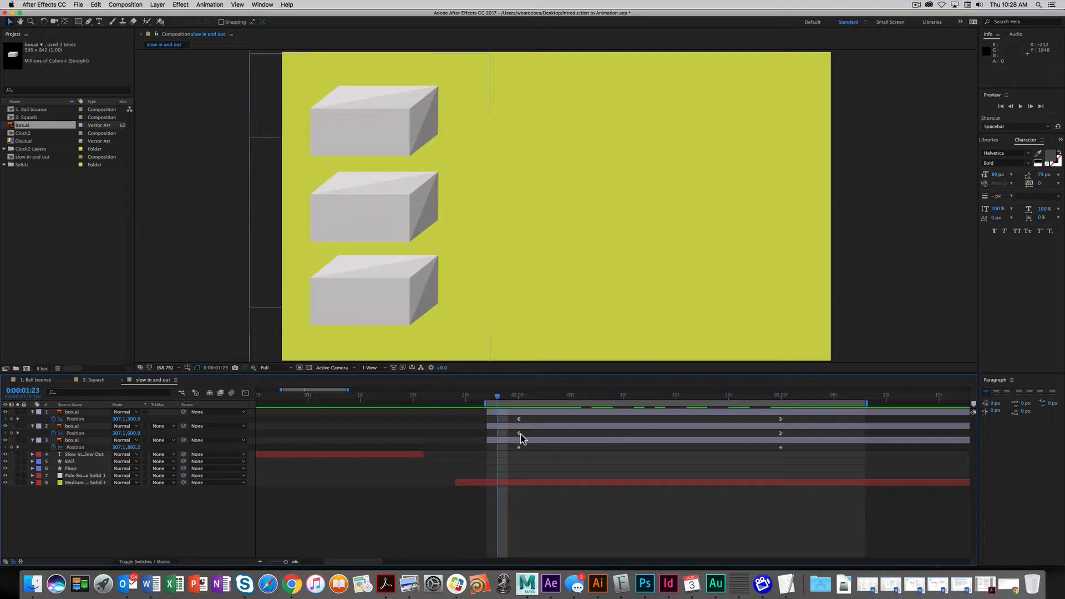
drag(497, 396, 750, 400)
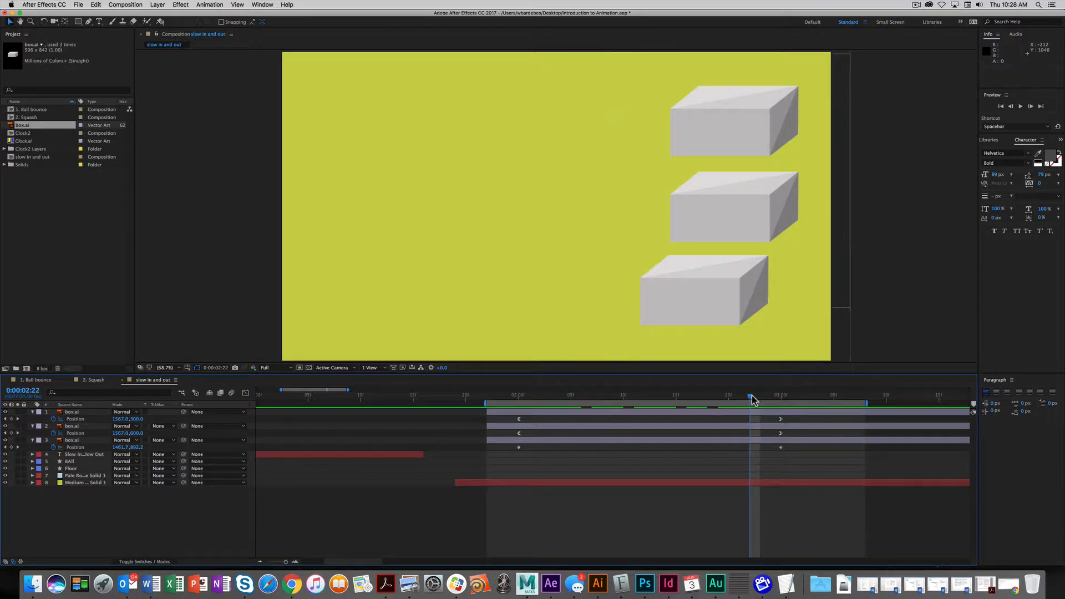
drag(750, 395, 519, 407)
click(75, 412)
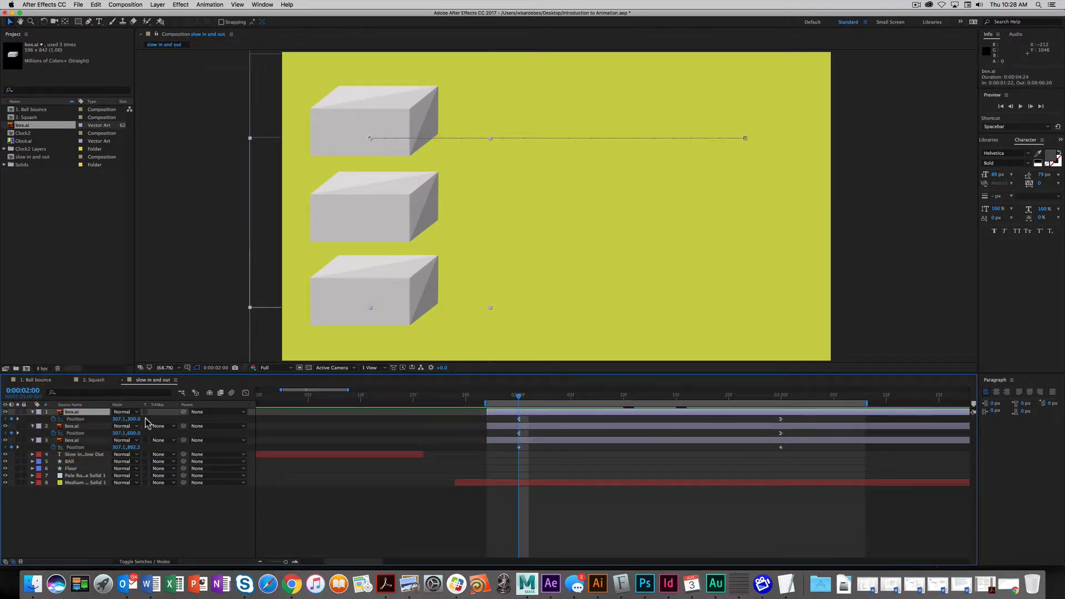
- Show only the top box.ai's Position curve in the value graph and select its keyframes
click(246, 393)
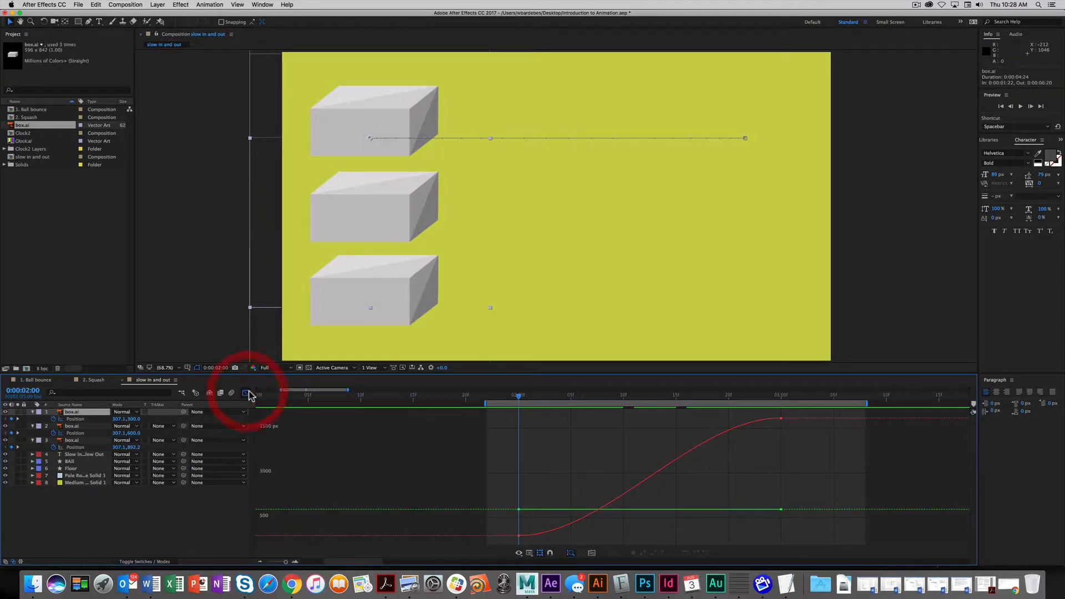
click(60, 434)
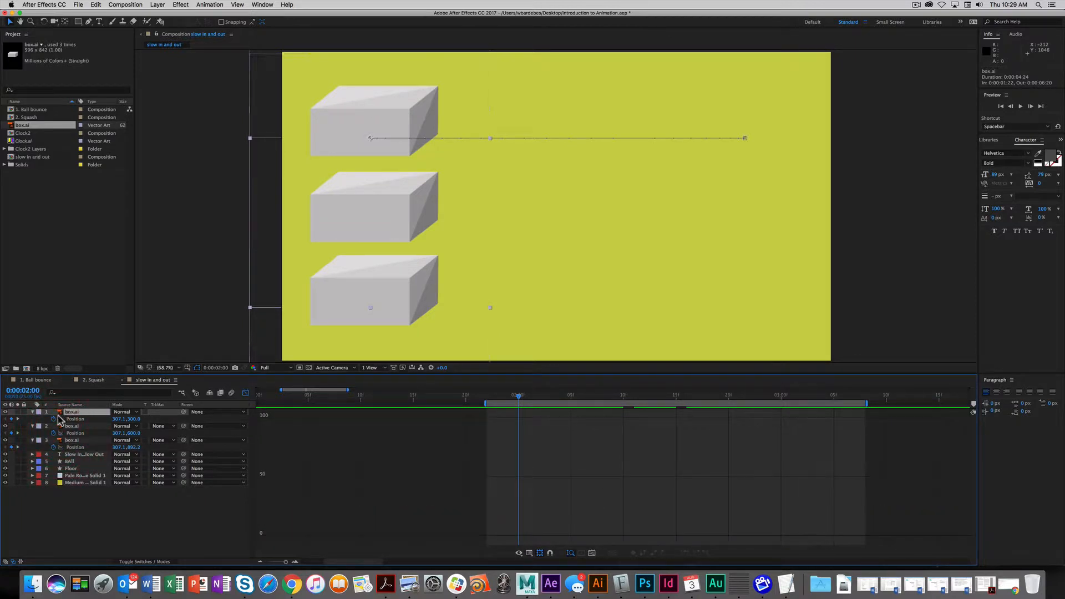
click(74, 419)
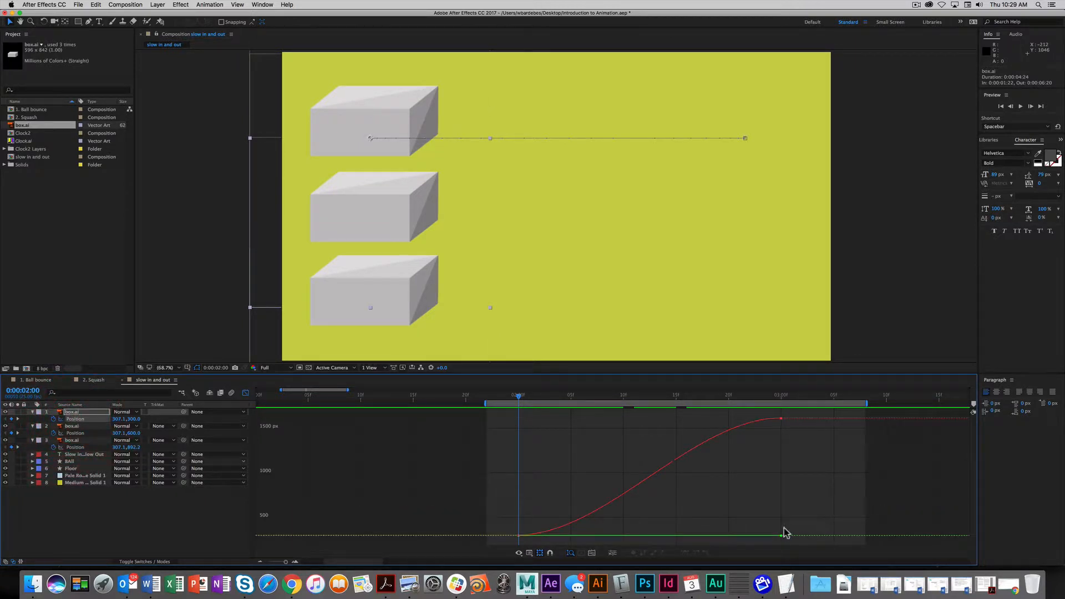
click(782, 419)
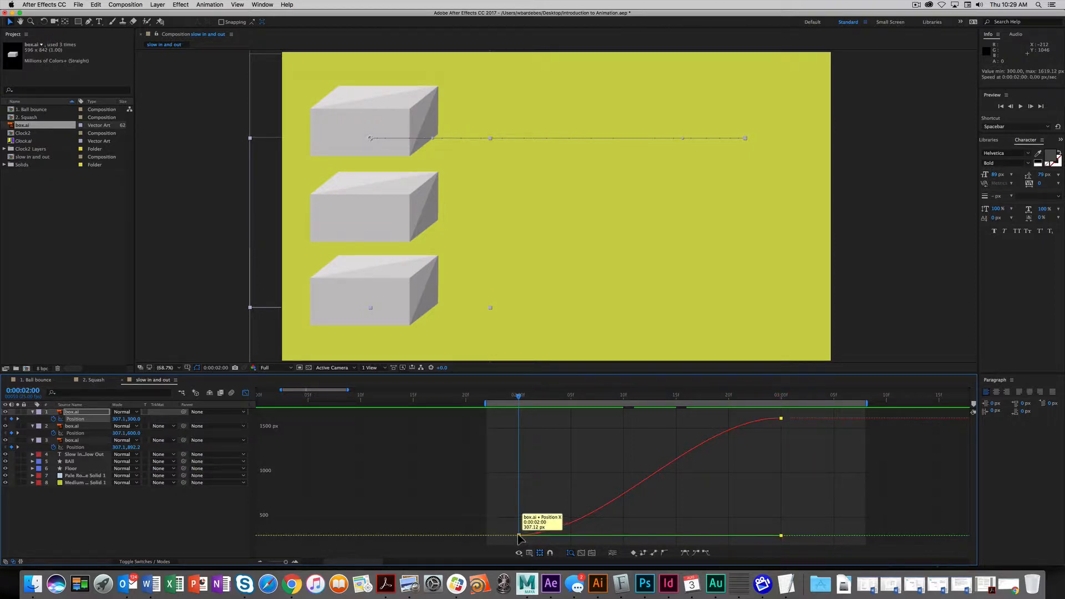
click(529, 552)
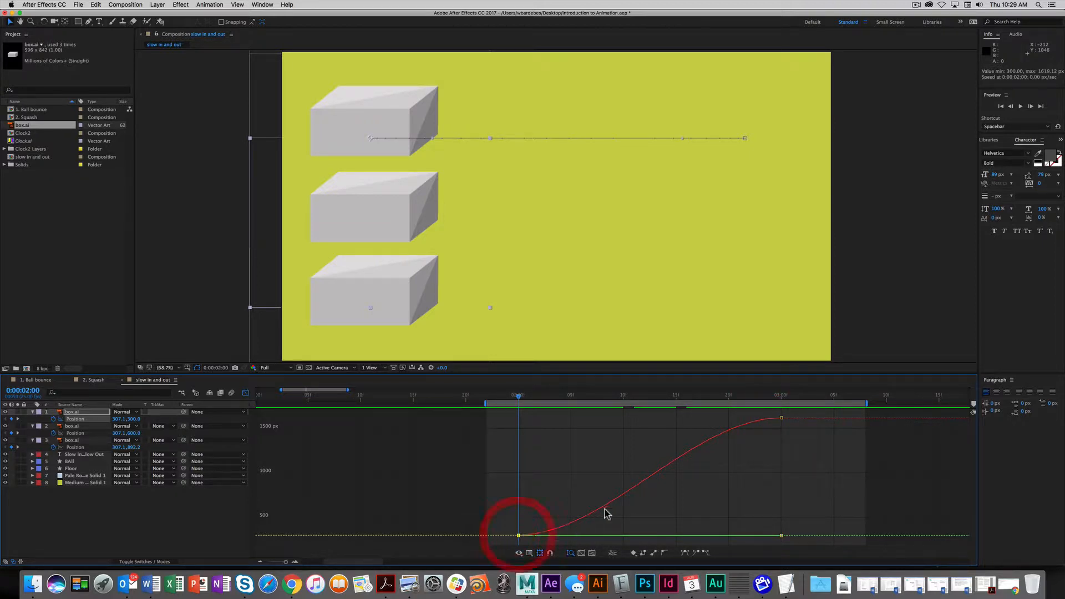
- Choose the Convert Vertex Tool from the Pen tool flyout
click(88, 23)
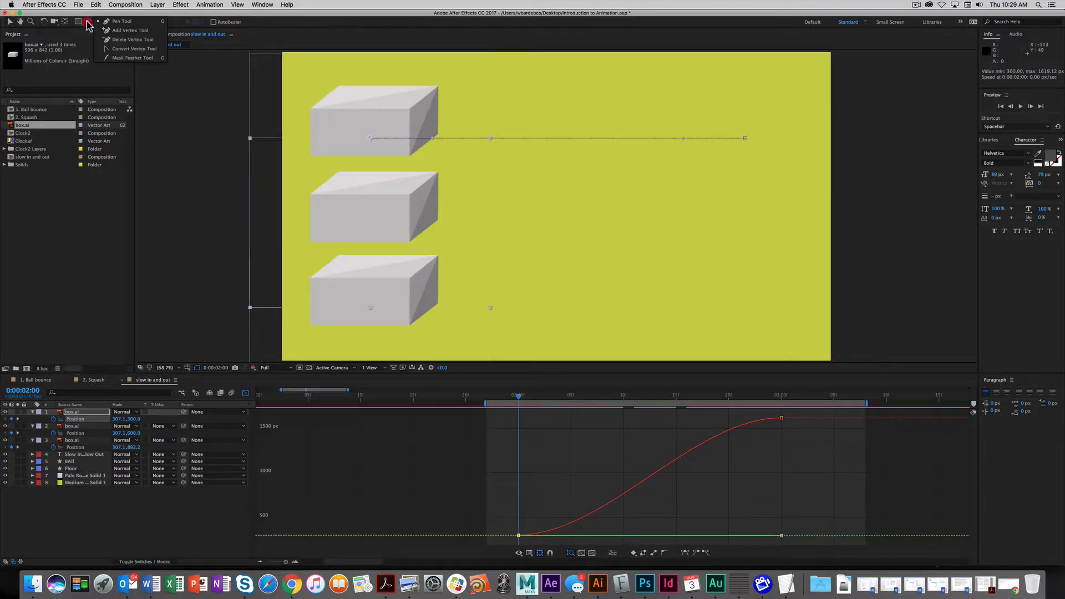
click(121, 21)
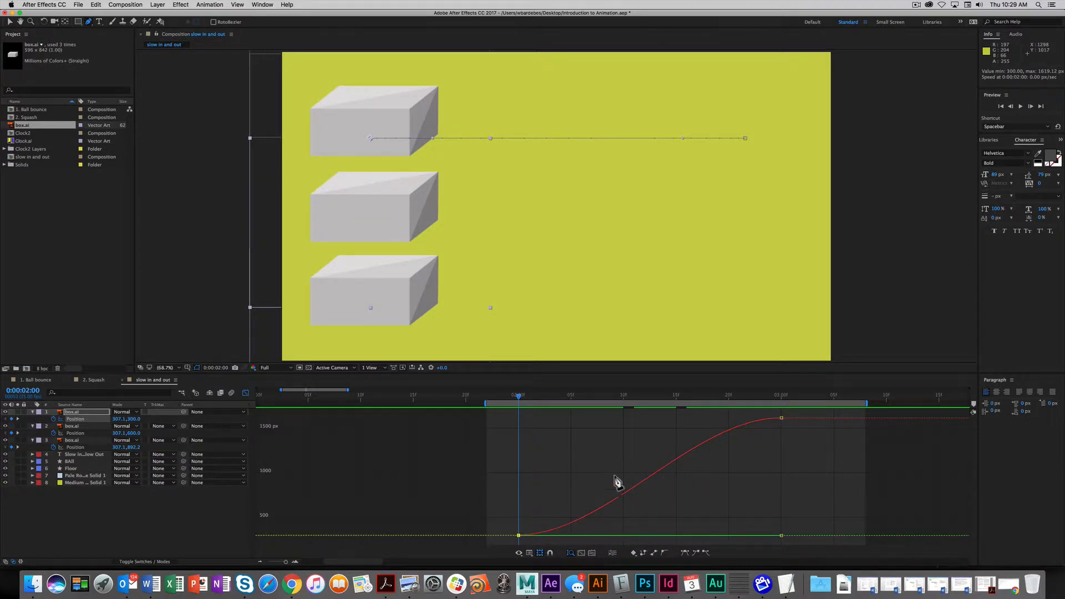
click(89, 22)
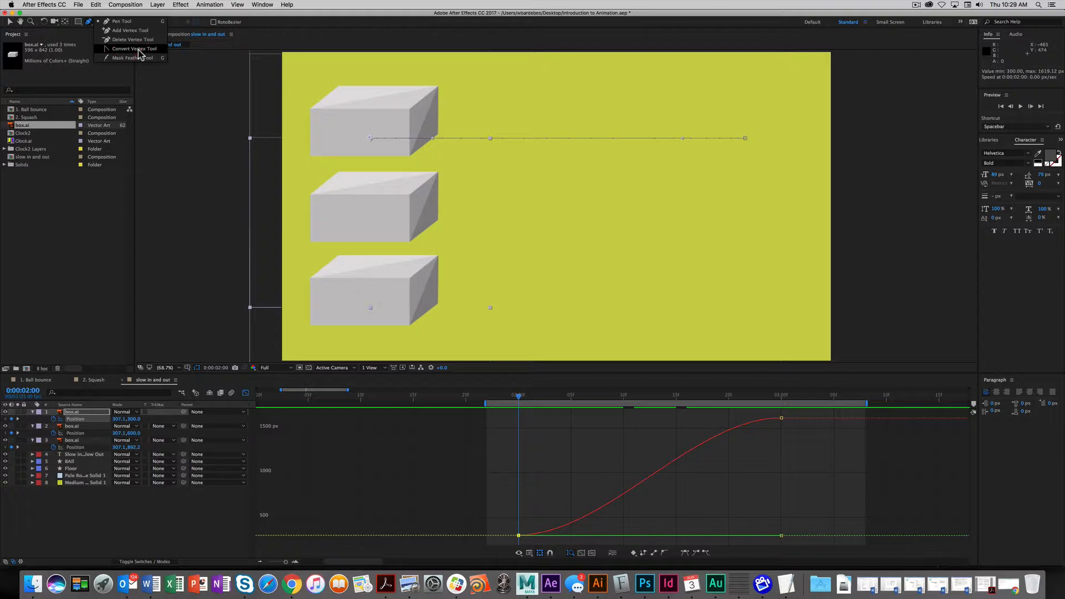
click(134, 49)
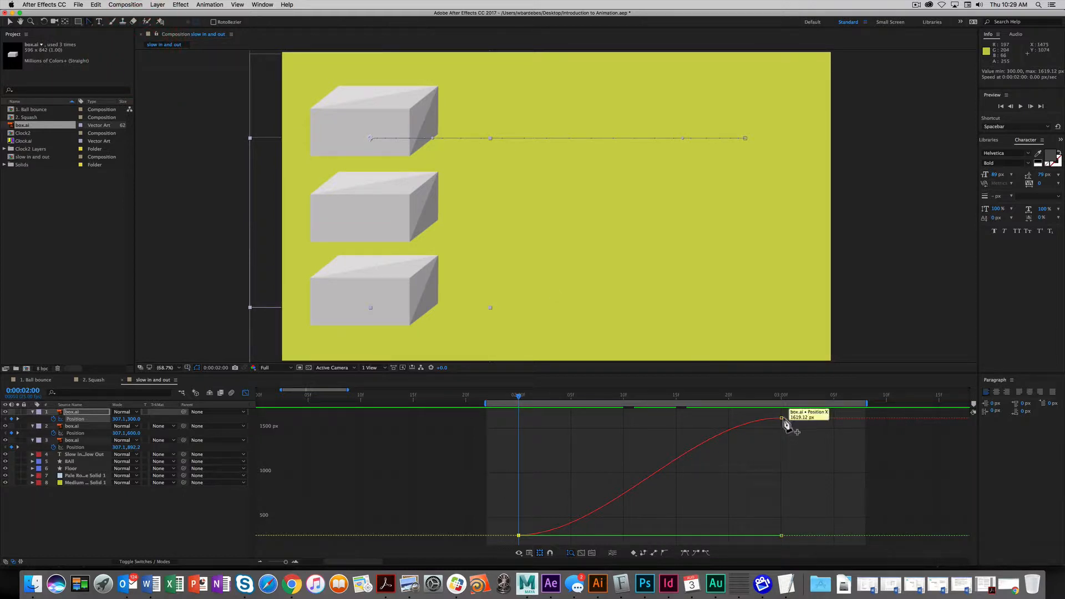
drag(782, 418, 744, 448)
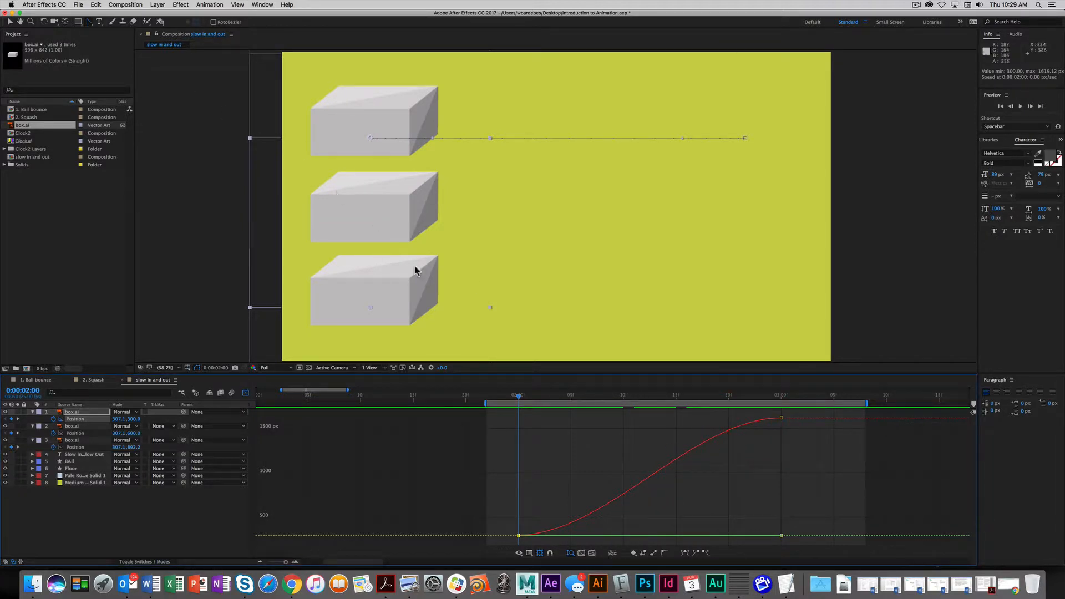
click(655, 474)
key(super+z)
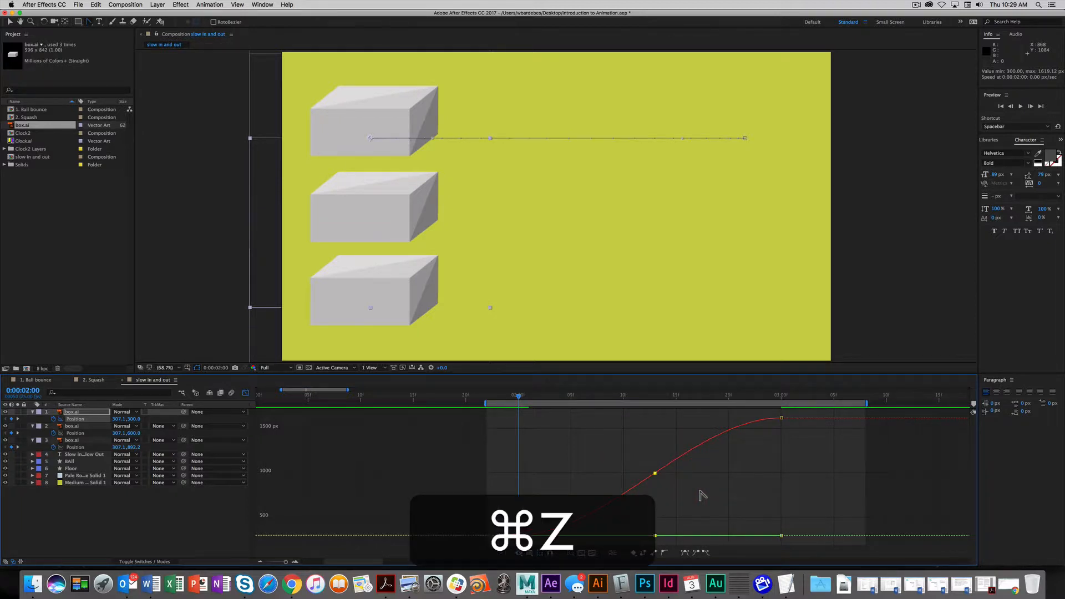
click(779, 418)
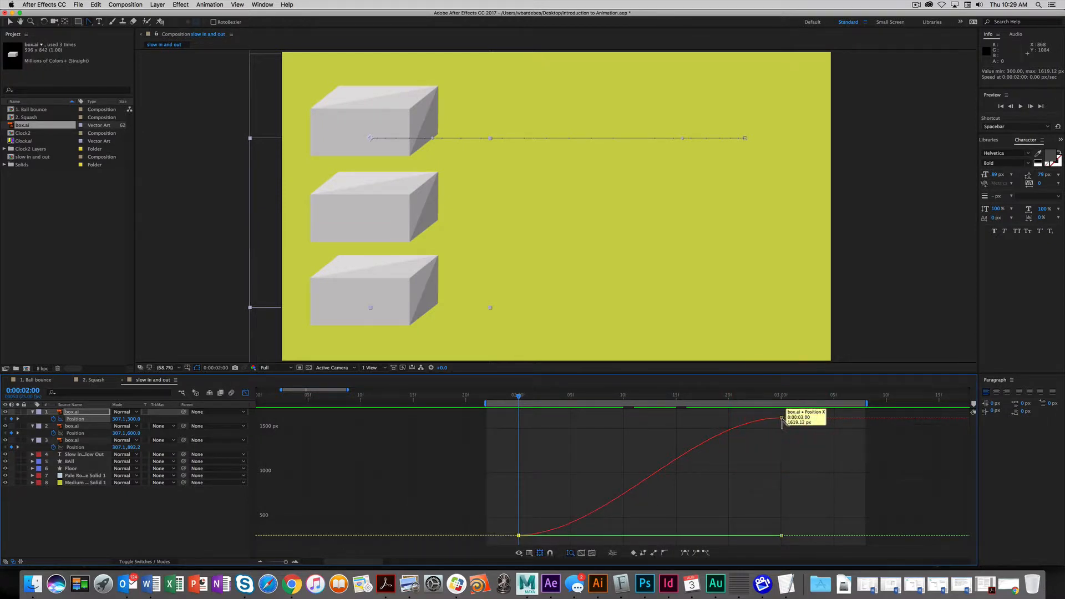
click(781, 419)
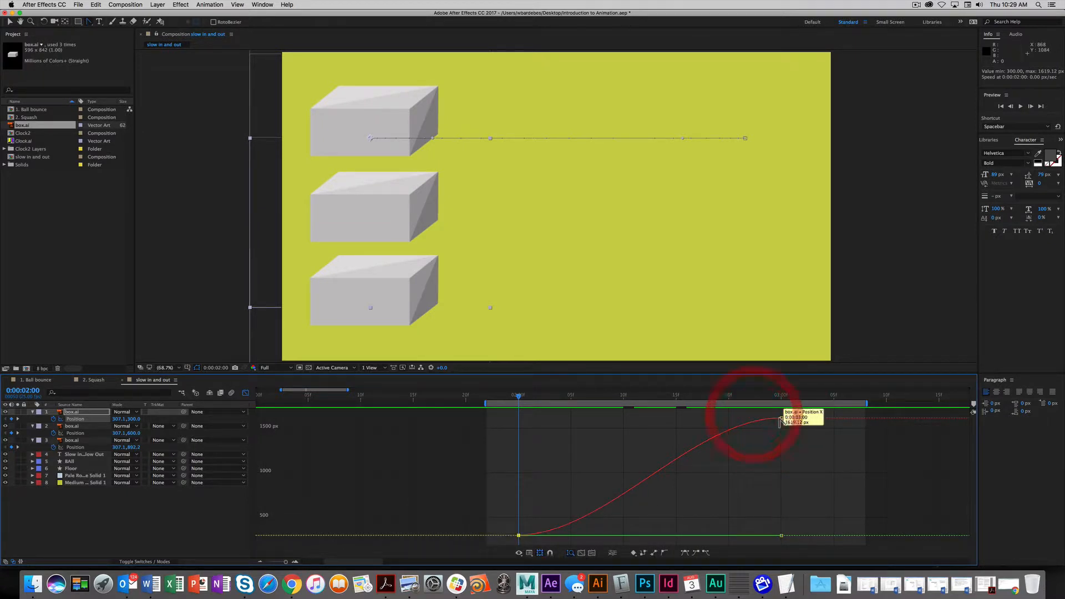
click(775, 448)
click(774, 449)
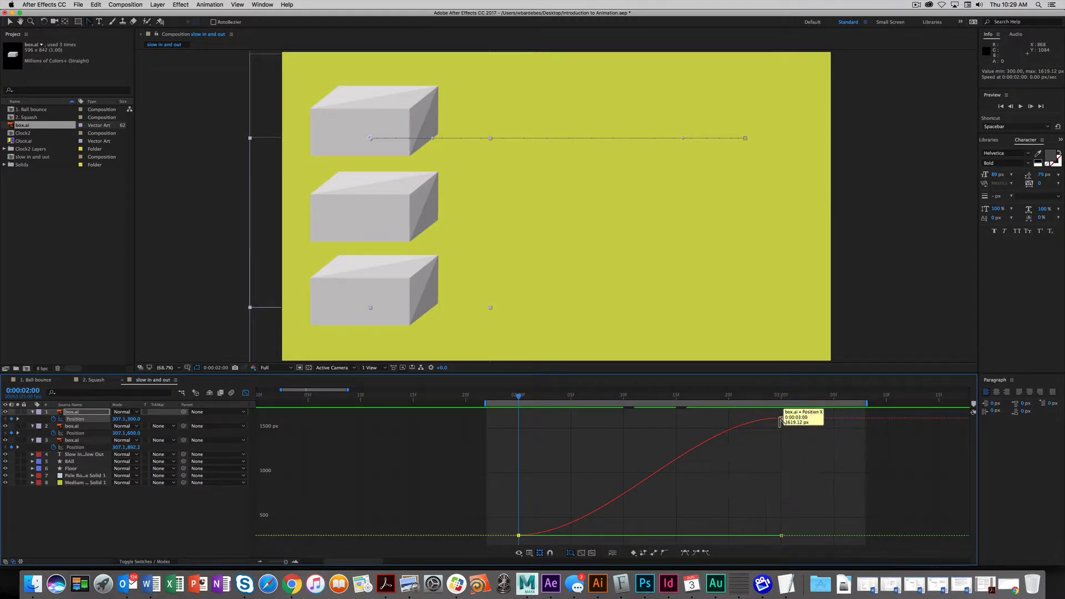
click(710, 419)
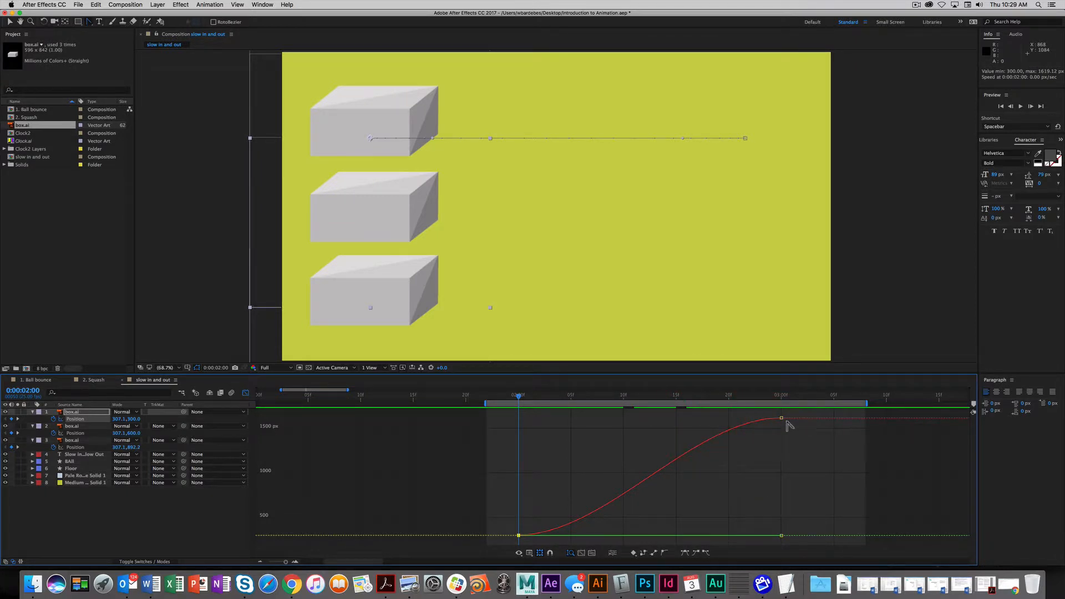
mouse_move(782, 421)
click(733, 473)
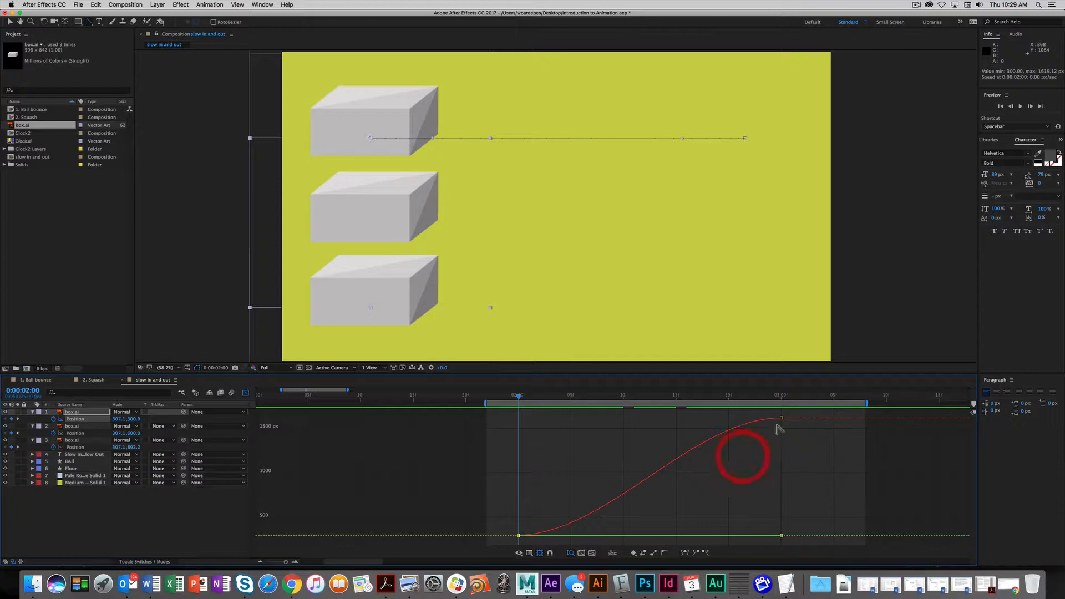
click(752, 425)
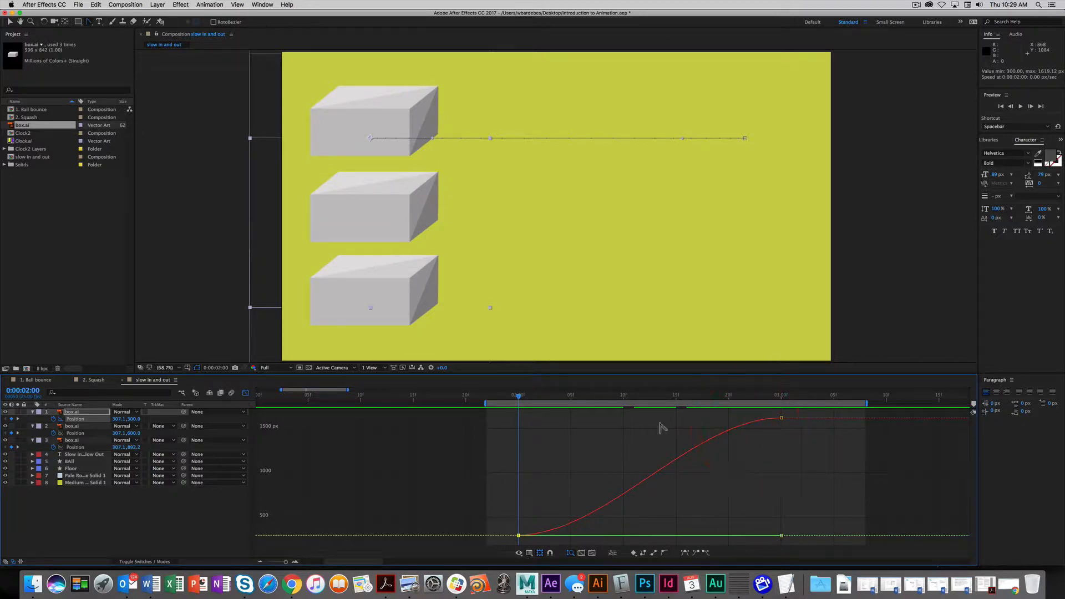
click(78, 414)
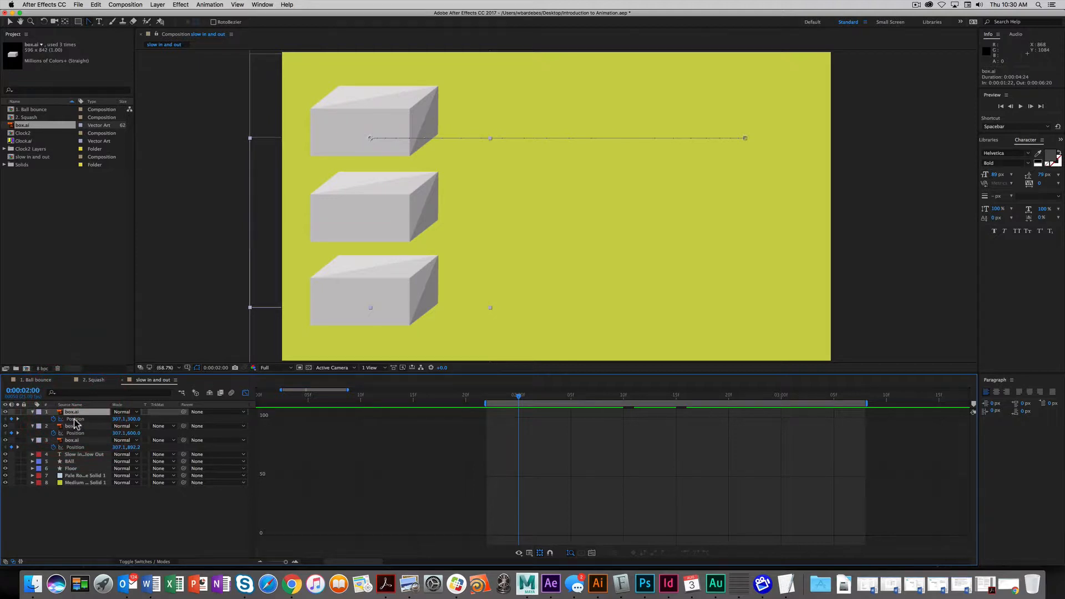
click(75, 420)
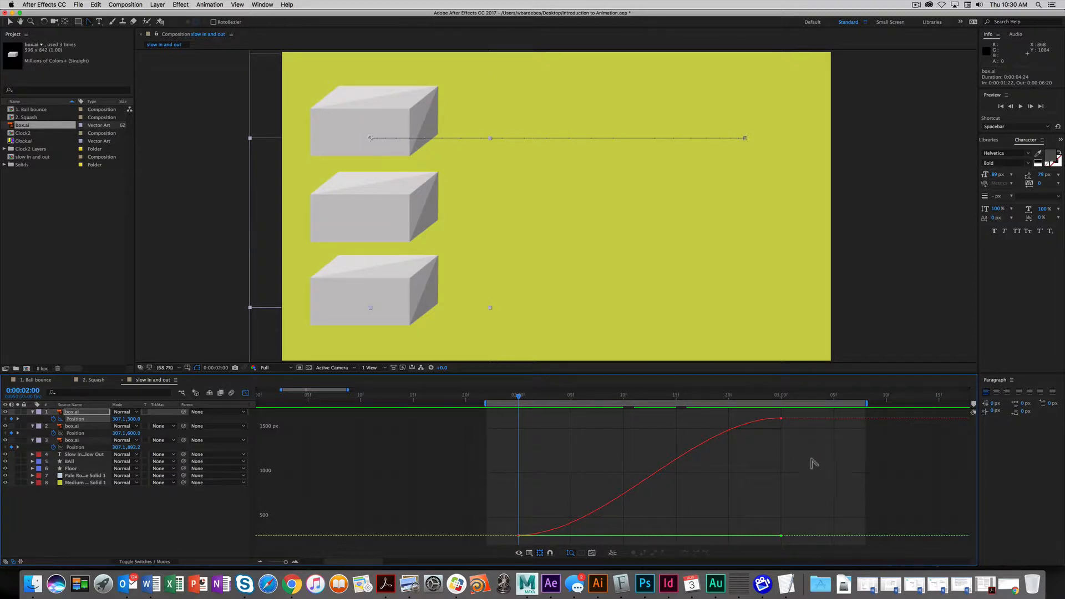
drag(800, 416, 762, 534)
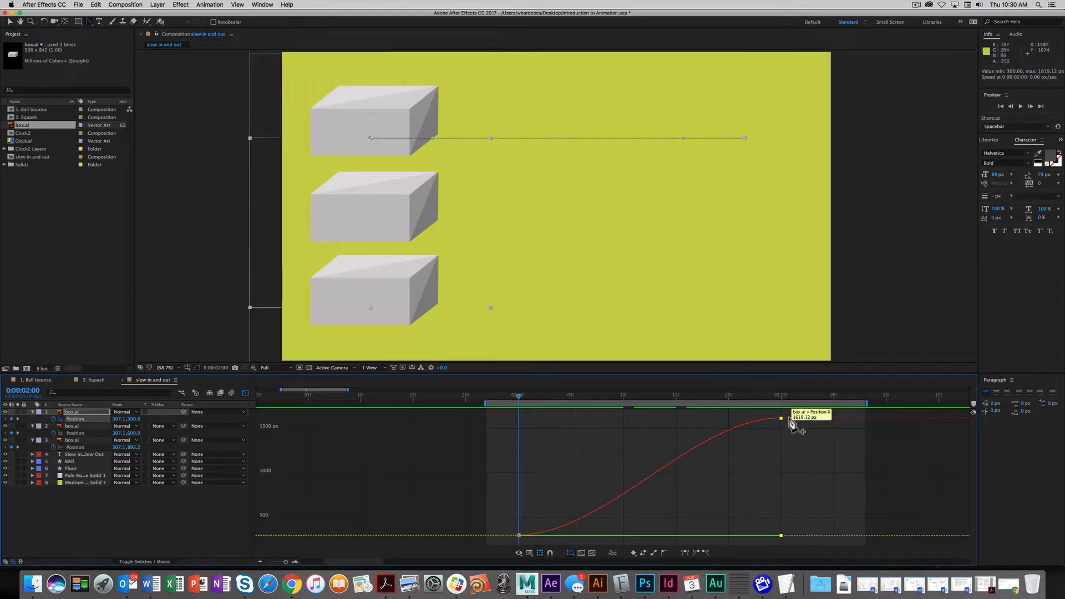
click(745, 424)
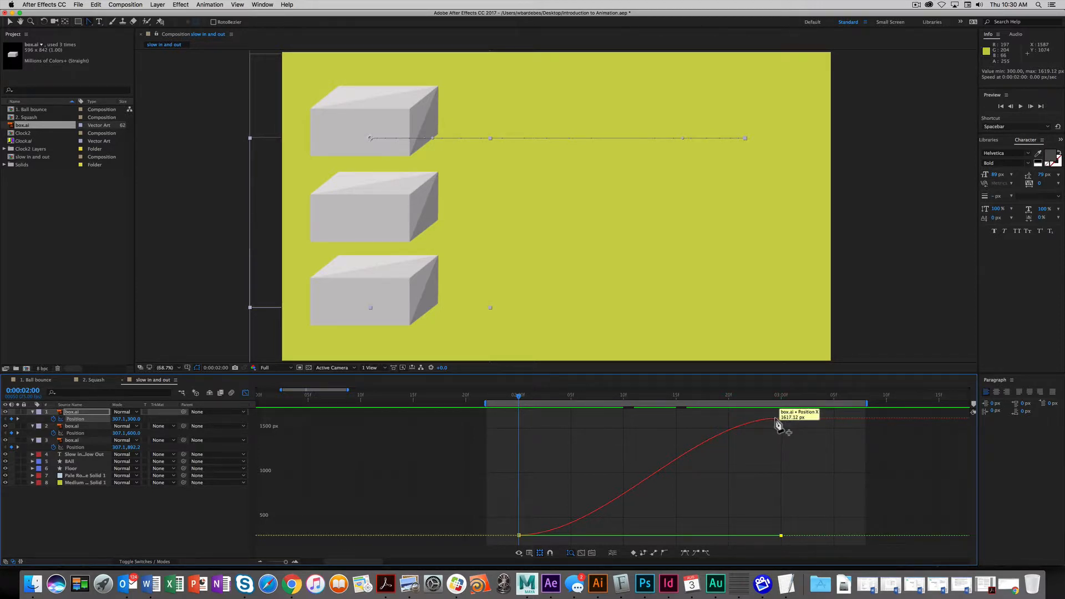
click(76, 418)
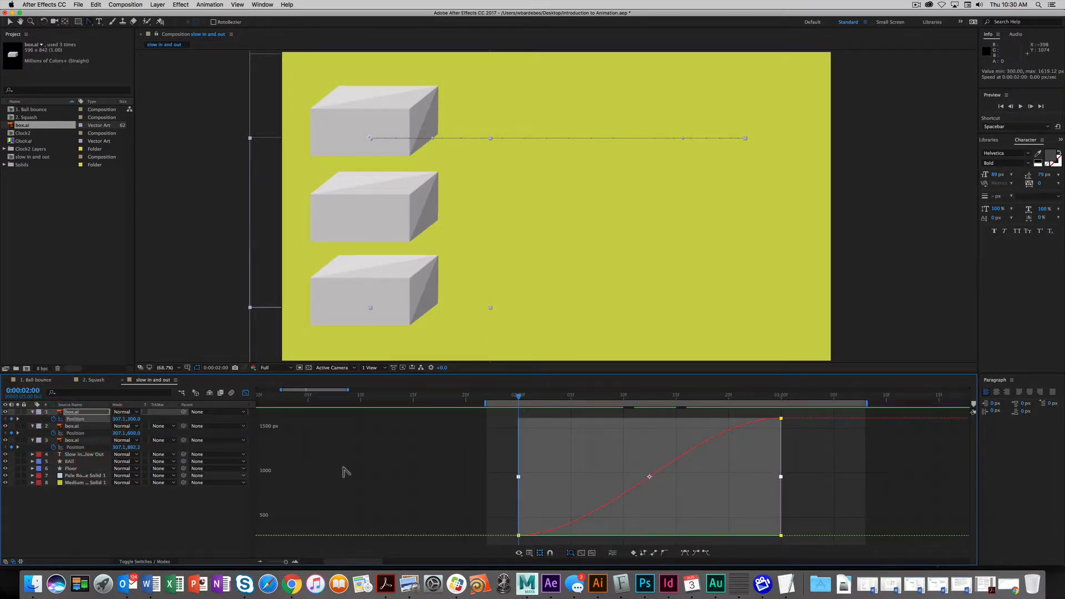
- Reselect the top box's Position curve and apply Separate Dimensions to split it into X and Y Position
right_click(79, 419)
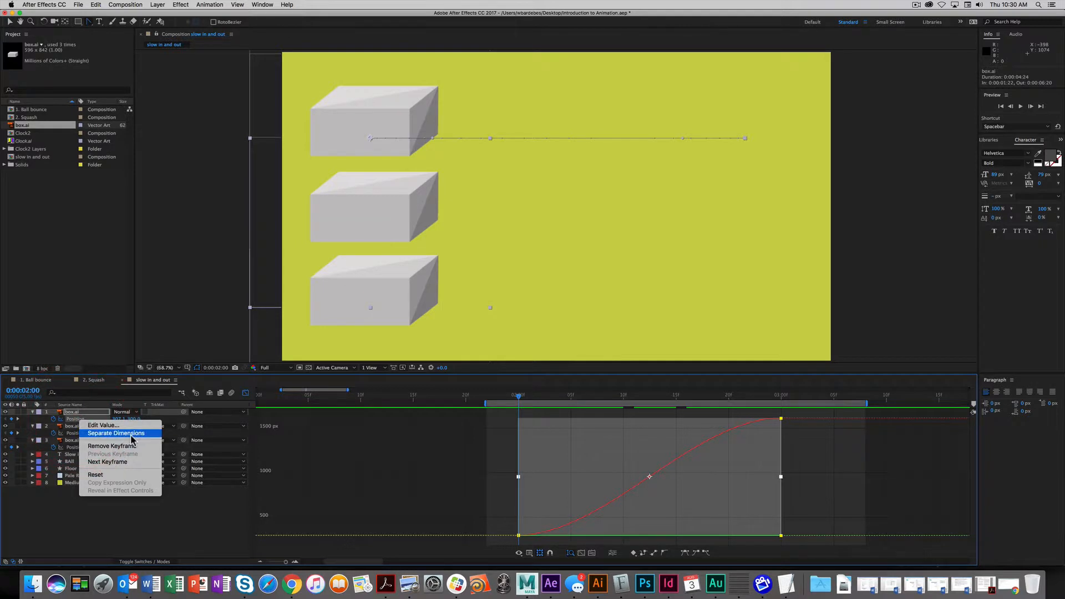
click(190, 505)
click(434, 513)
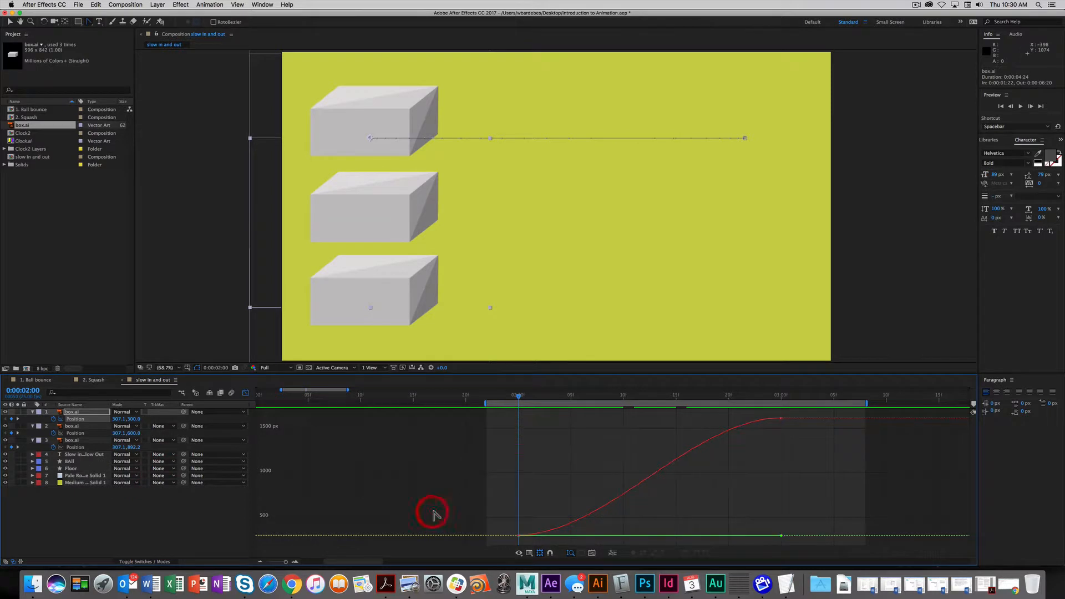
click(74, 412)
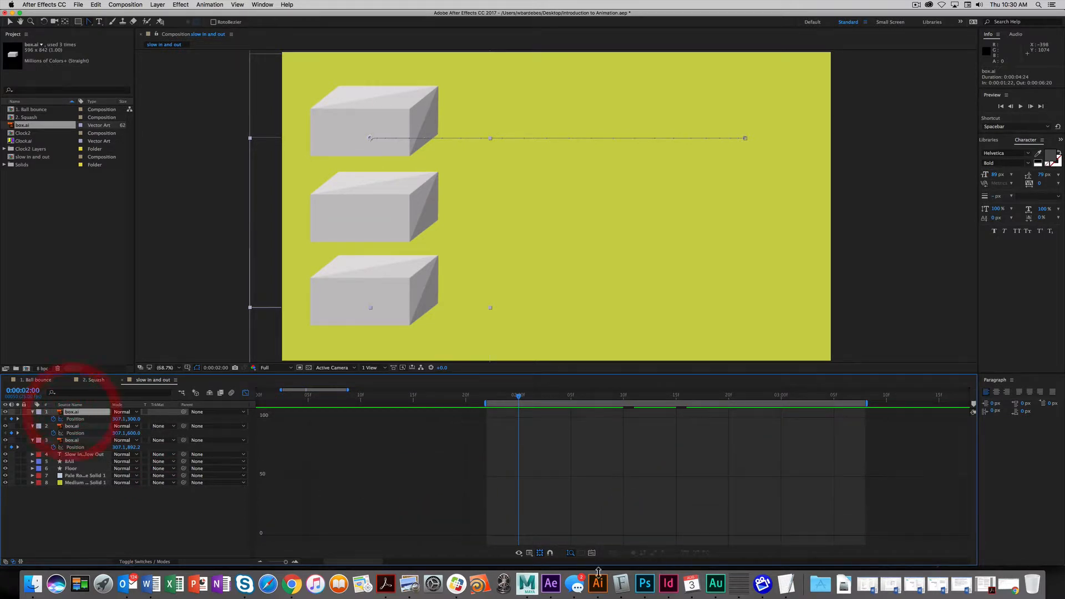
click(76, 420)
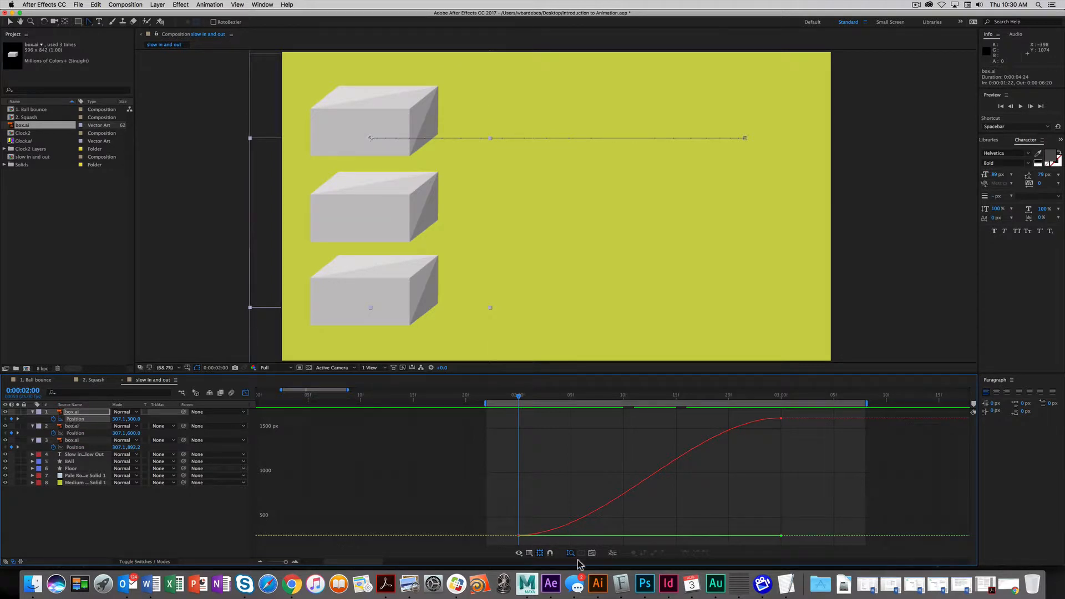
click(615, 555)
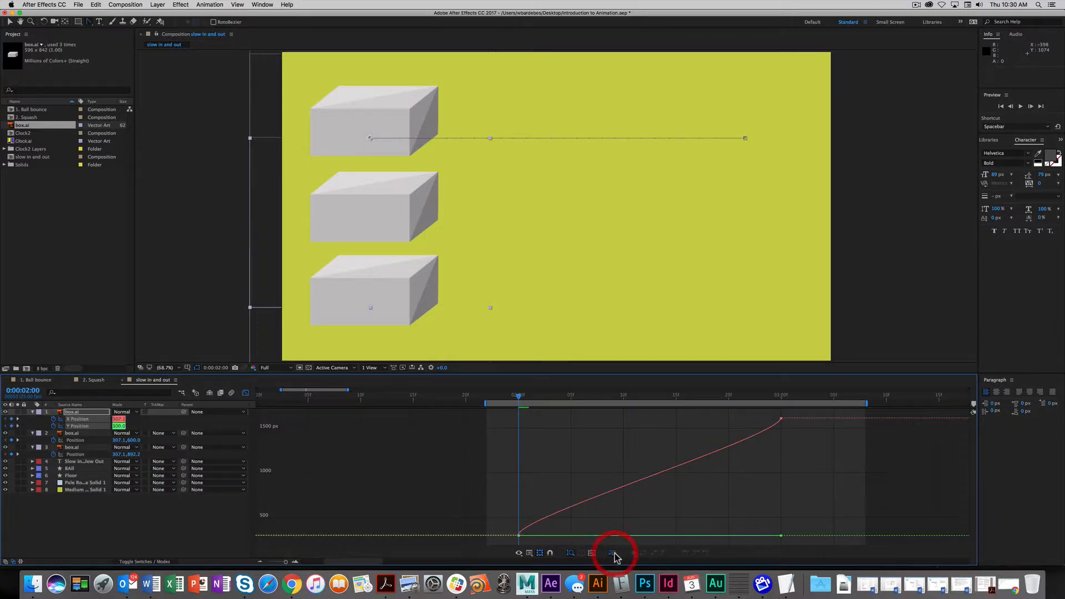
key(Page_Down)
key(Page_Down)
key(Page_Down)
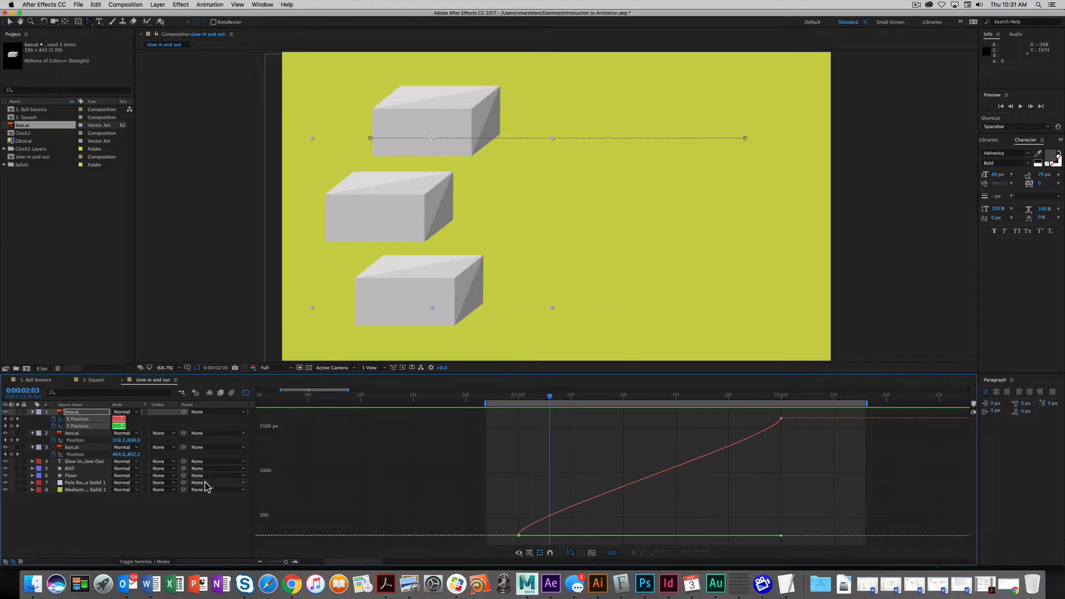
- Drag the 3-second and 2-second X Position handles outward into a steep S-curve, then scrub to check
drag(550, 401, 506, 409)
mouse_move(782, 420)
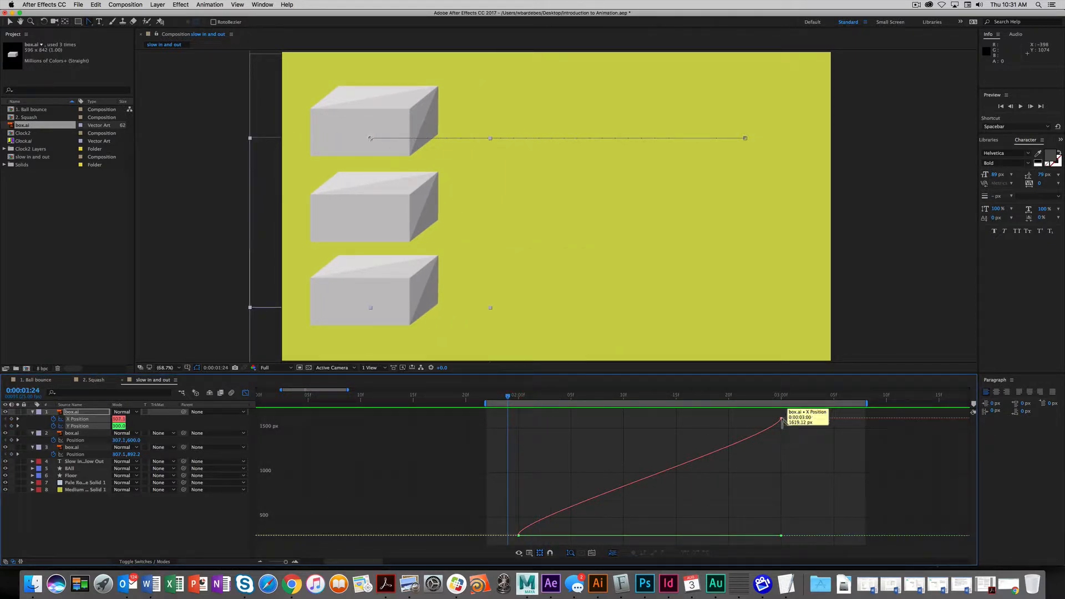
click(782, 420)
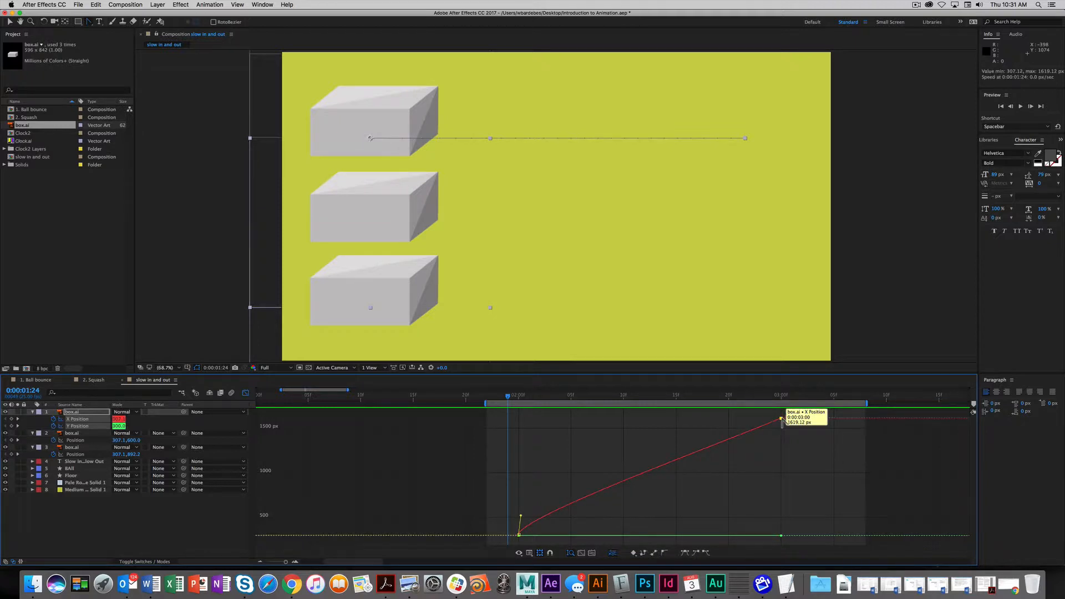
drag(773, 419, 639, 423)
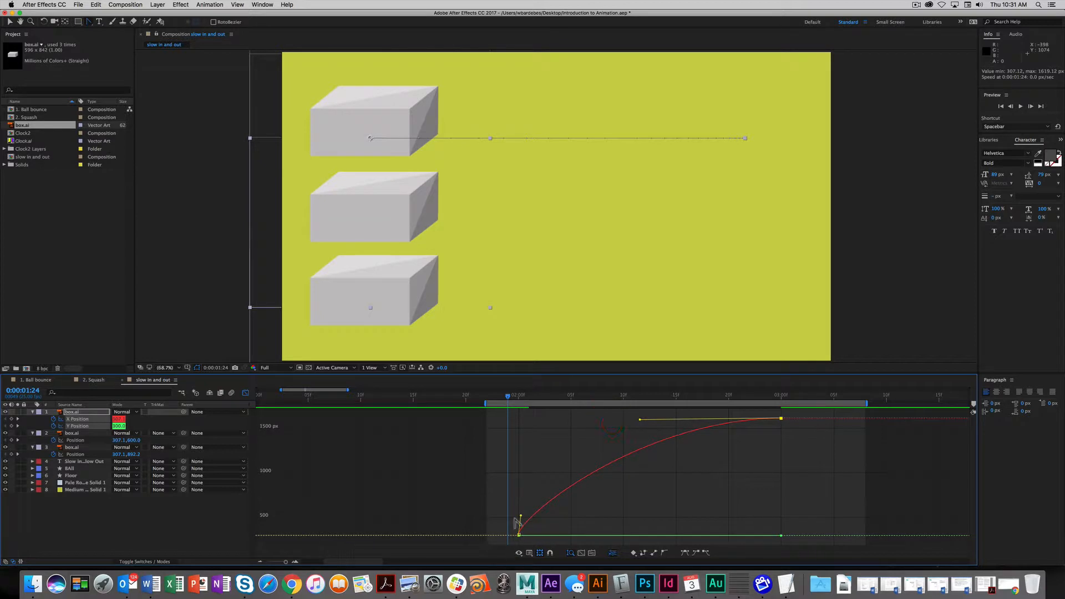
drag(521, 519, 695, 527)
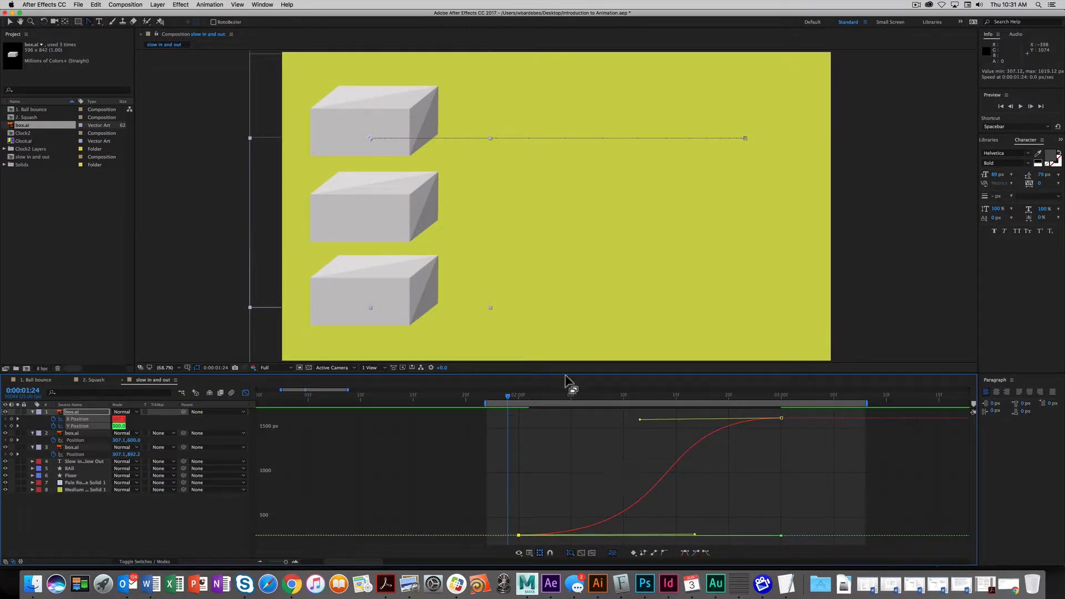
drag(509, 399, 637, 425)
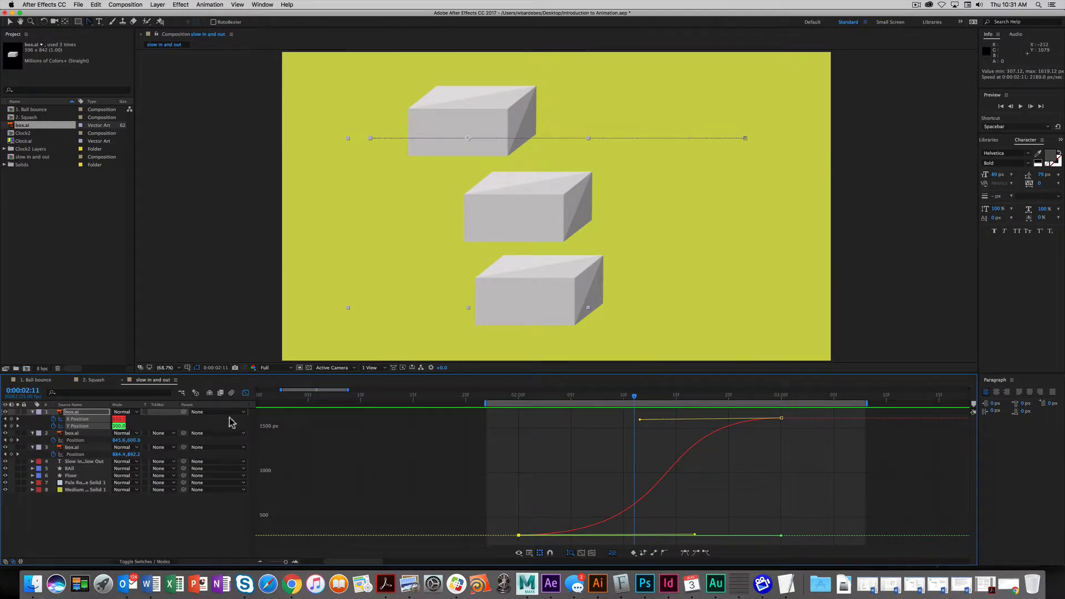
- Turn on motion blur for the box layers and preview their blurred slide
click(142, 564)
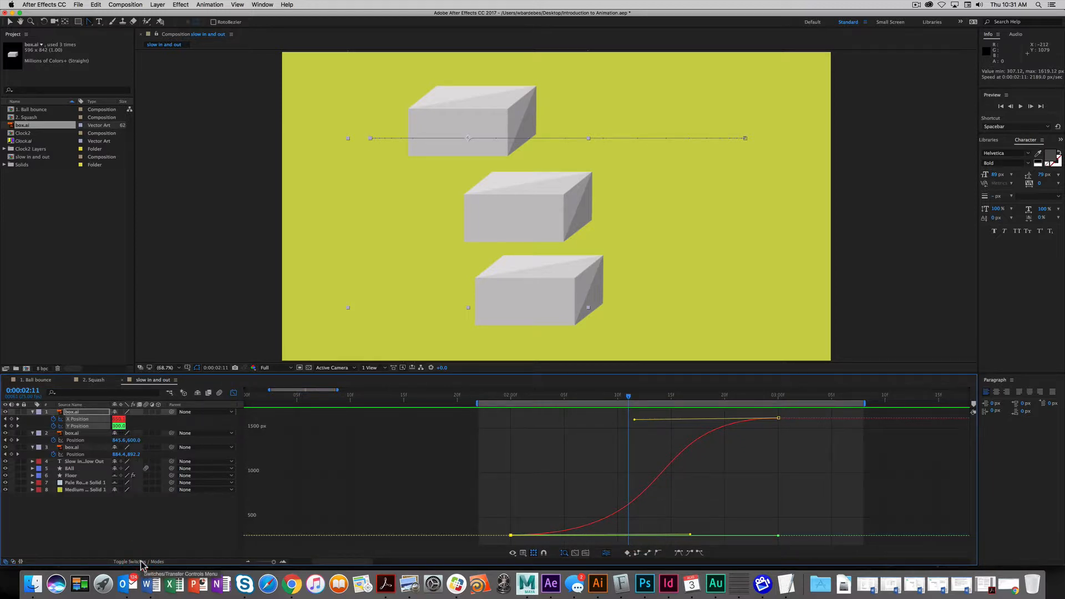
click(146, 412)
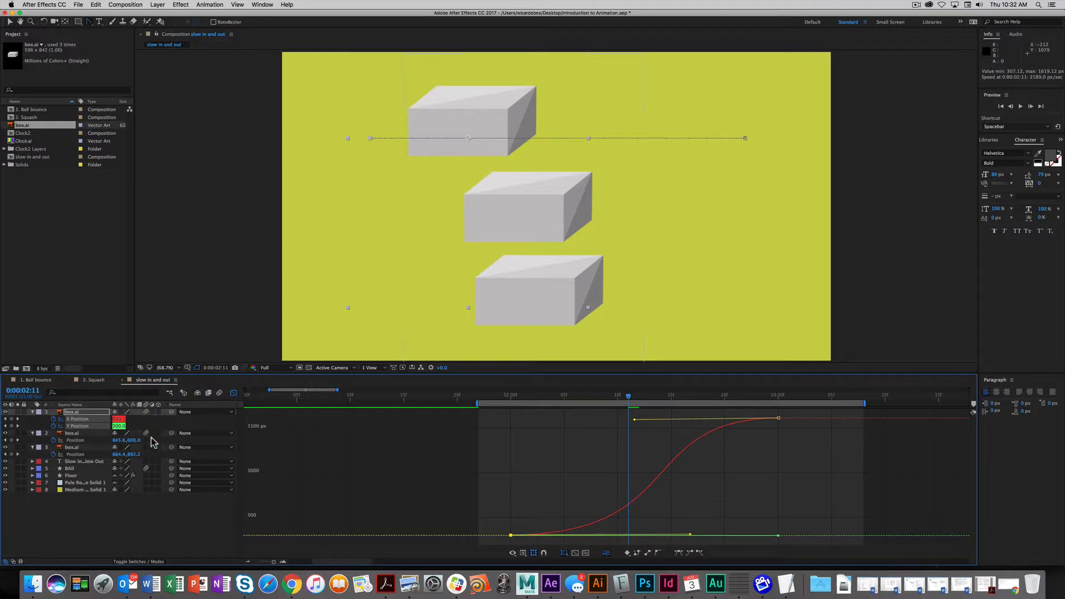
click(221, 393)
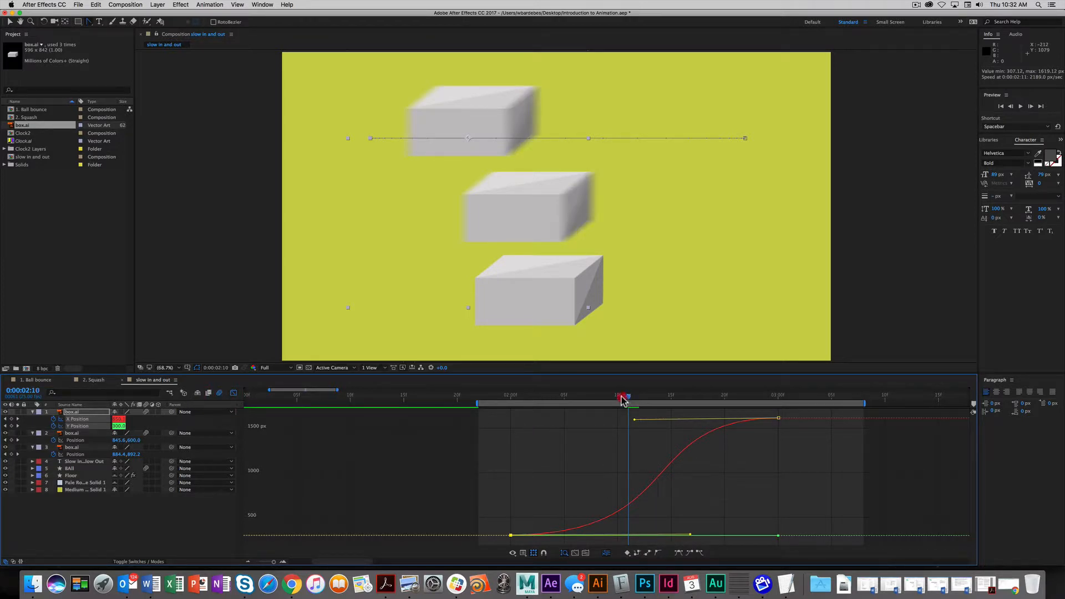
drag(623, 398, 586, 402)
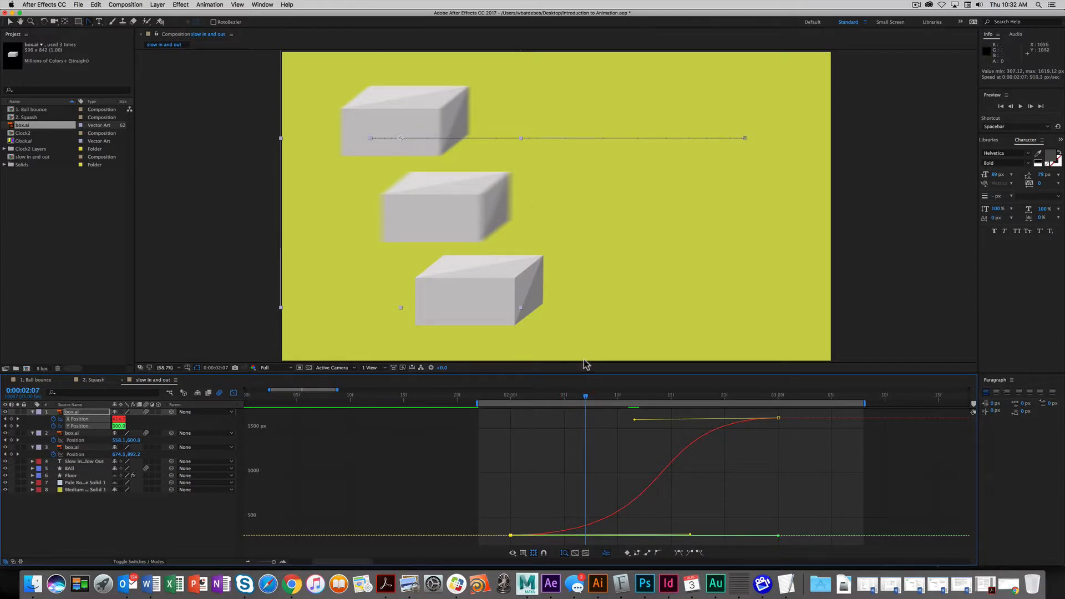
drag(586, 402, 533, 415)
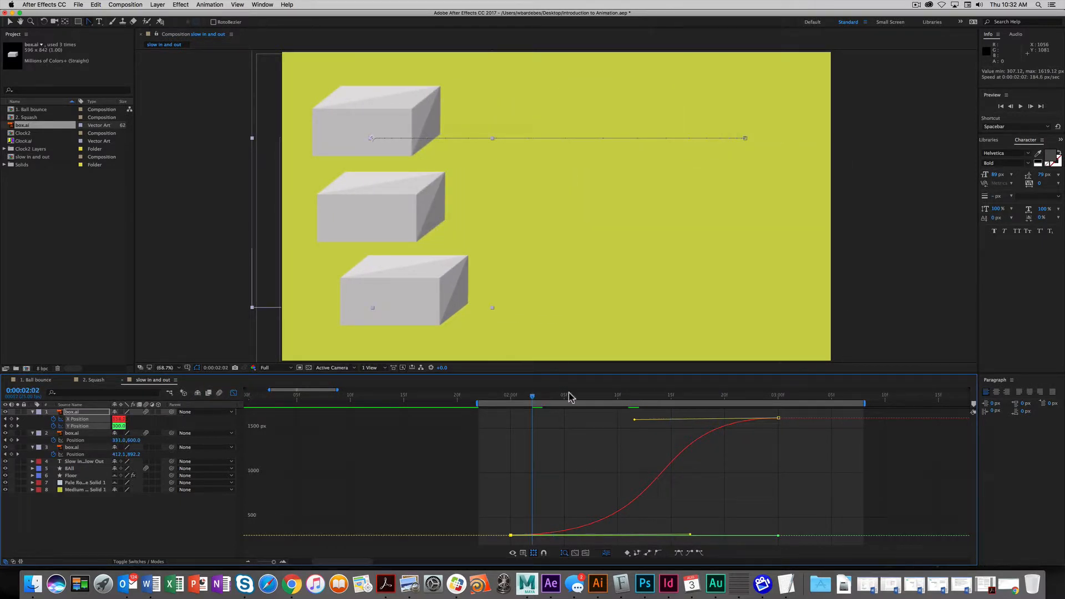
key(space)
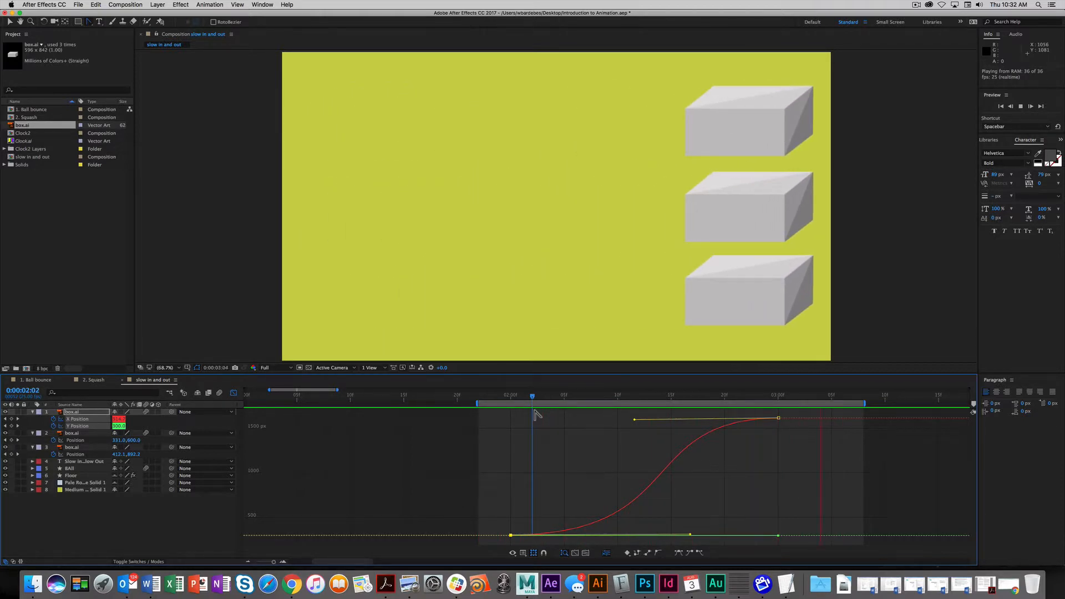
key(space)
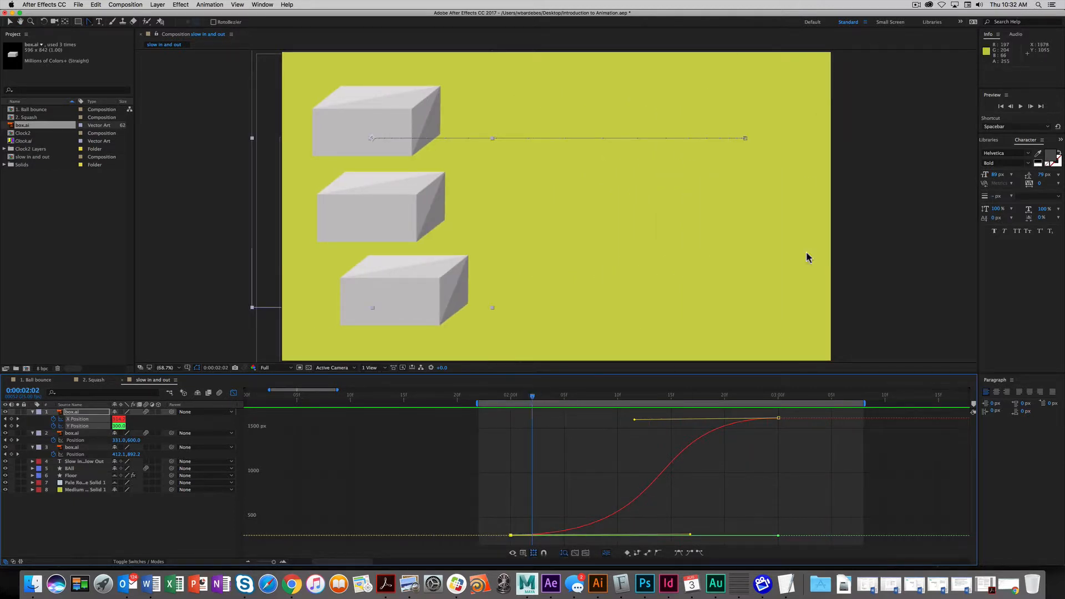
- Move the current time to the plain pink section at 0:00:07:04
click(917, 4)
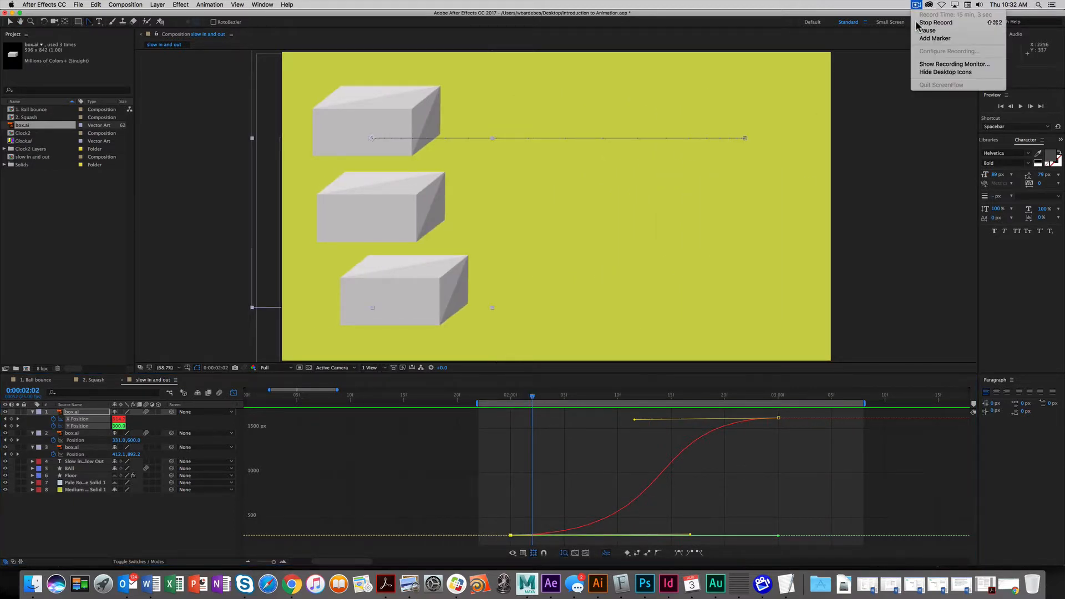
click(953, 23)
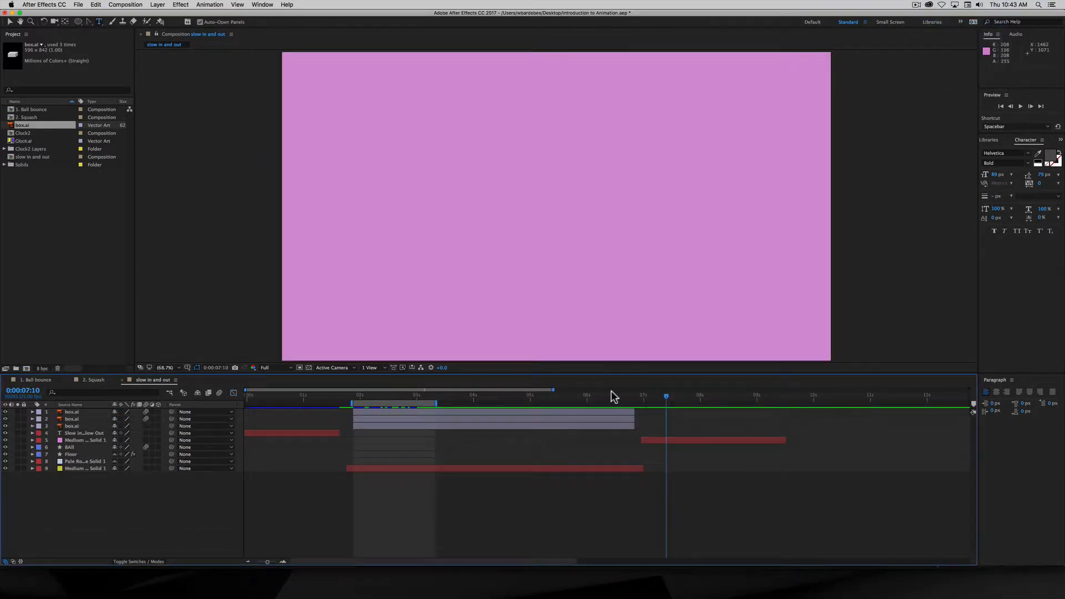
click(614, 395)
drag(613, 397, 653, 398)
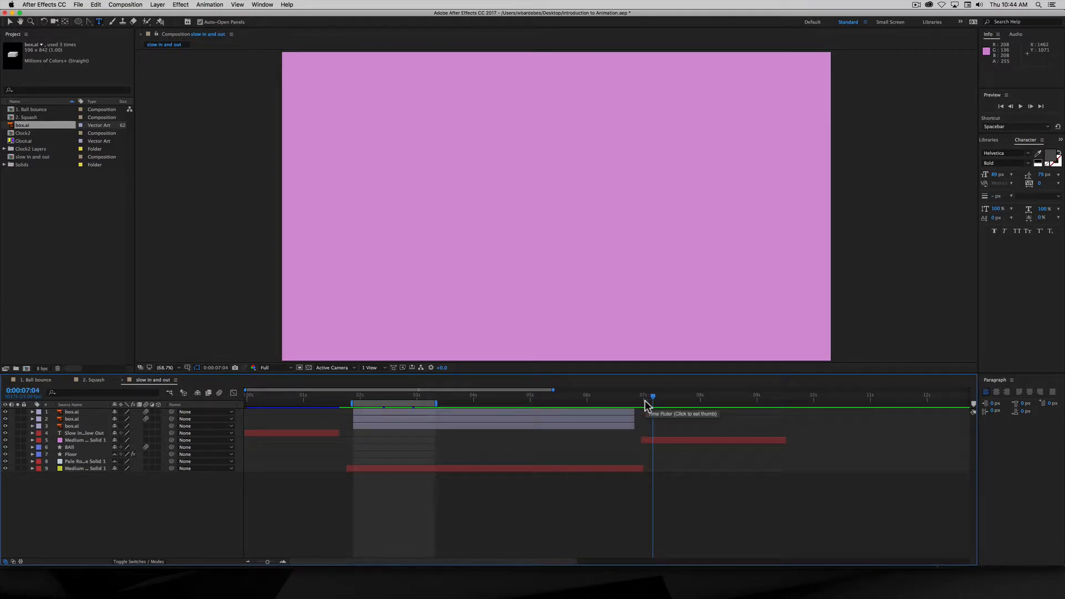
click(9, 22)
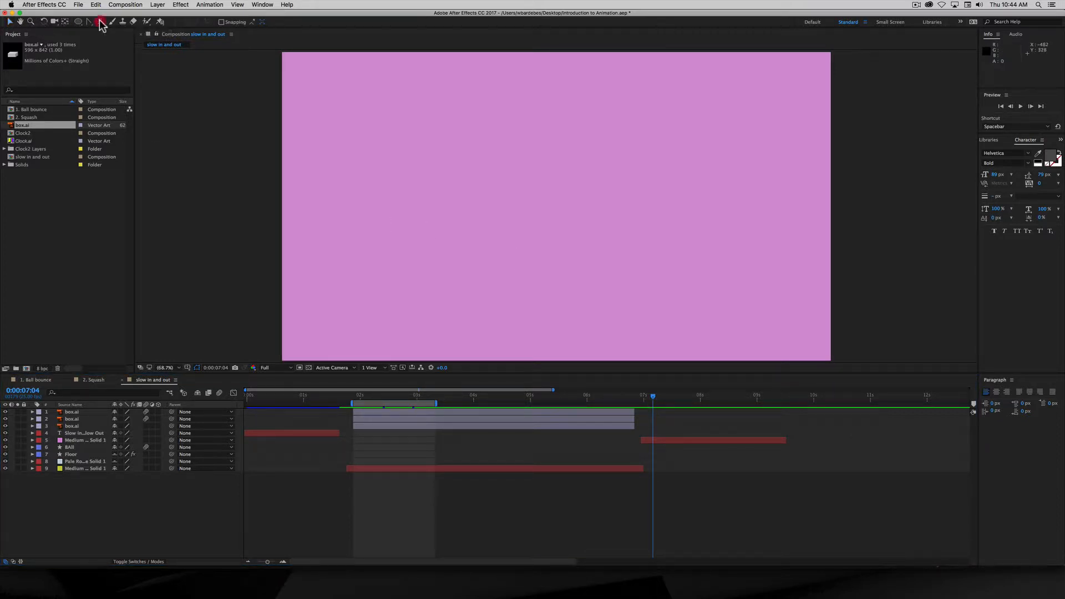
- Type 'Introducing' in a text box drawn across the upper part of the comp
click(101, 22)
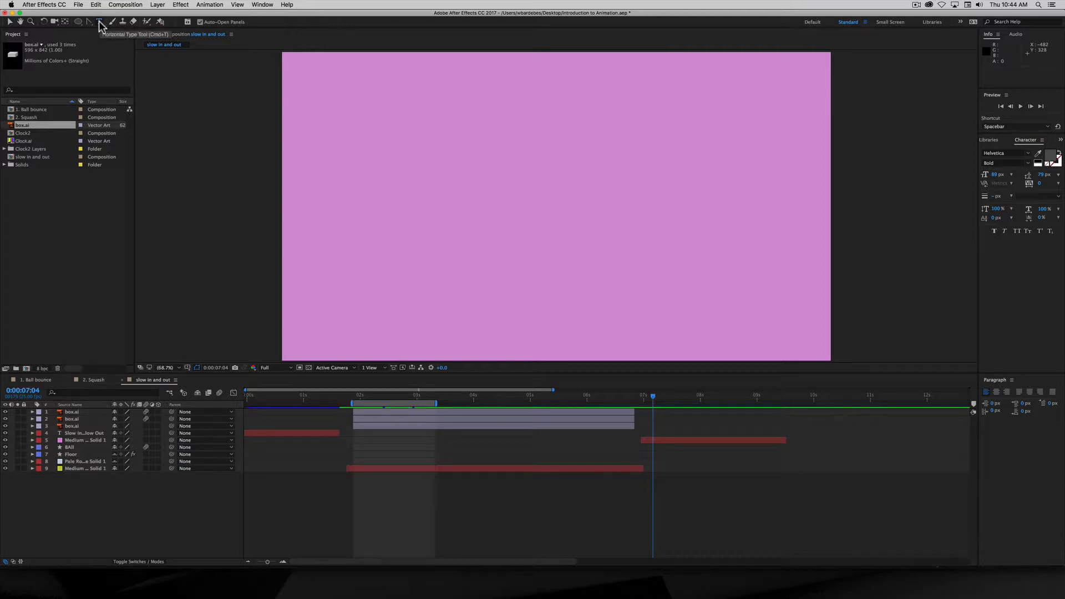
drag(321, 147, 749, 263)
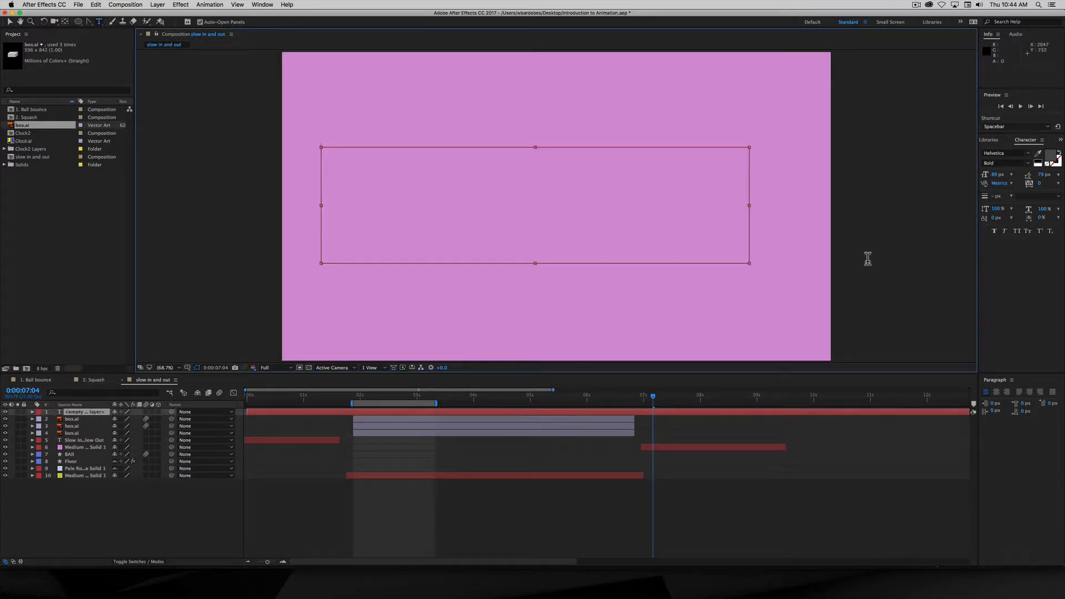
text(Introdu)
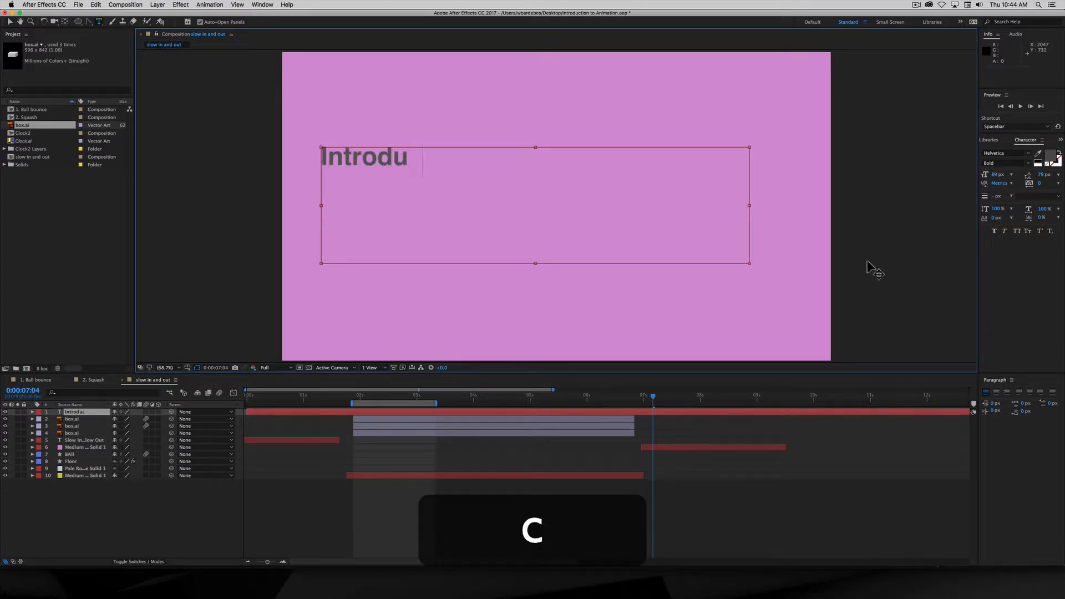
text(cing)
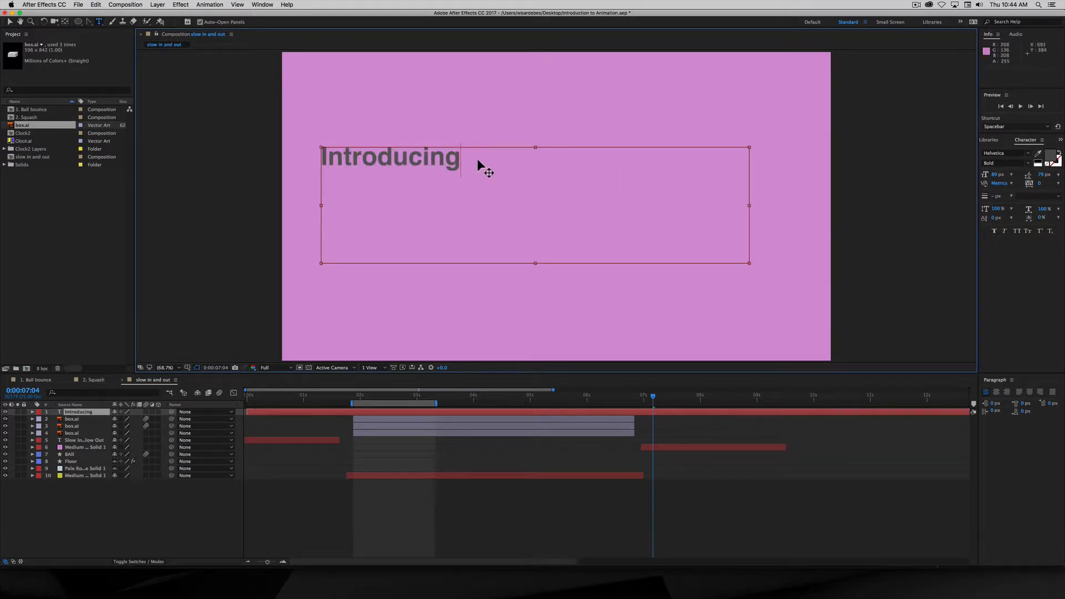
- Style the title white (FFFFFF), 111 px, Helvetica Bold in the Character panel
drag(460, 157, 266, 157)
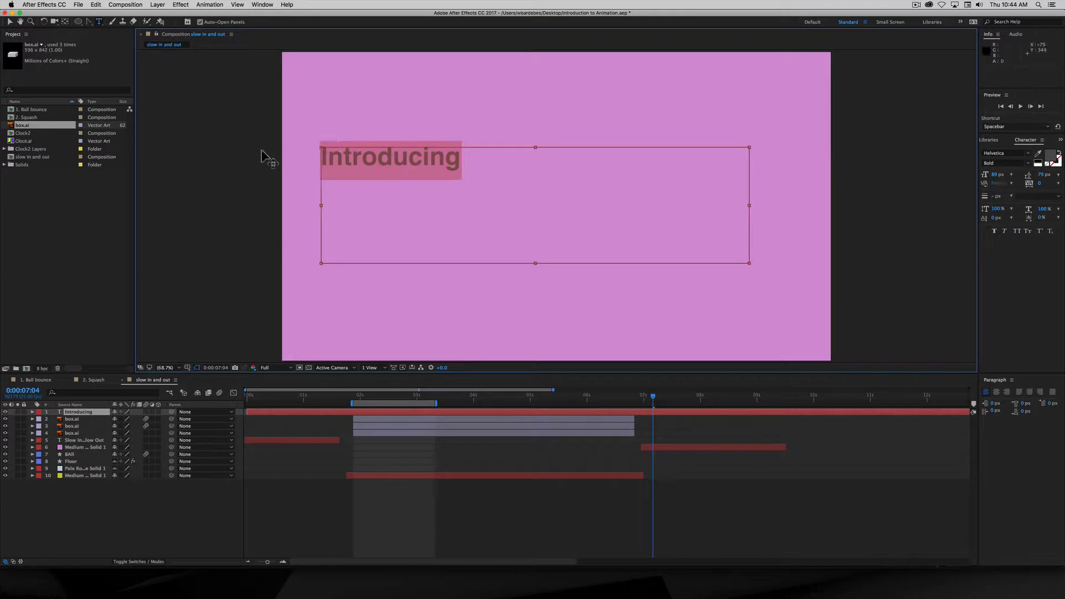
click(1050, 156)
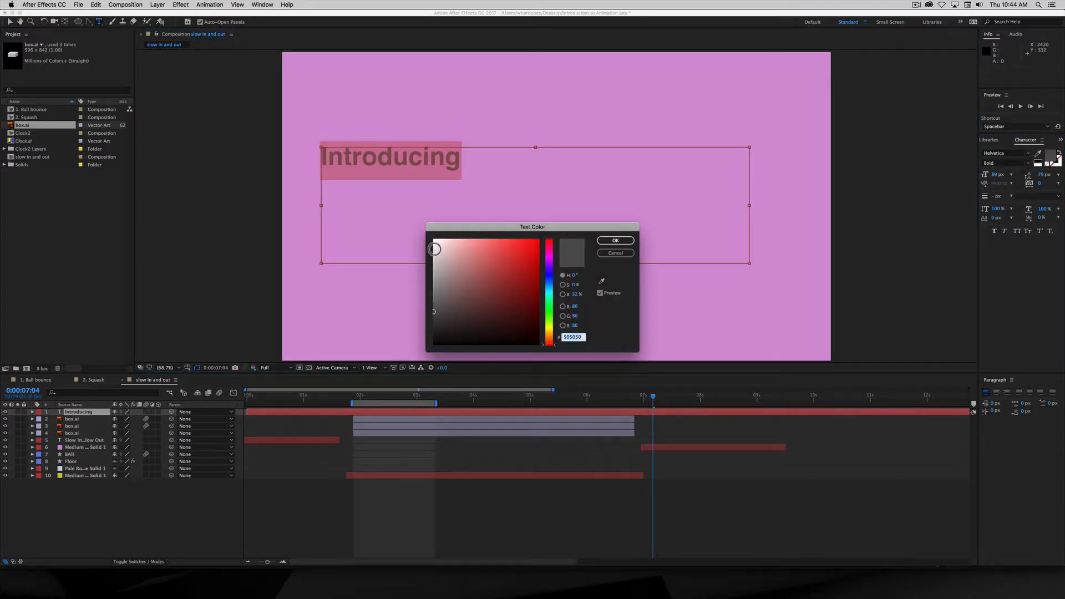
drag(434, 249, 411, 231)
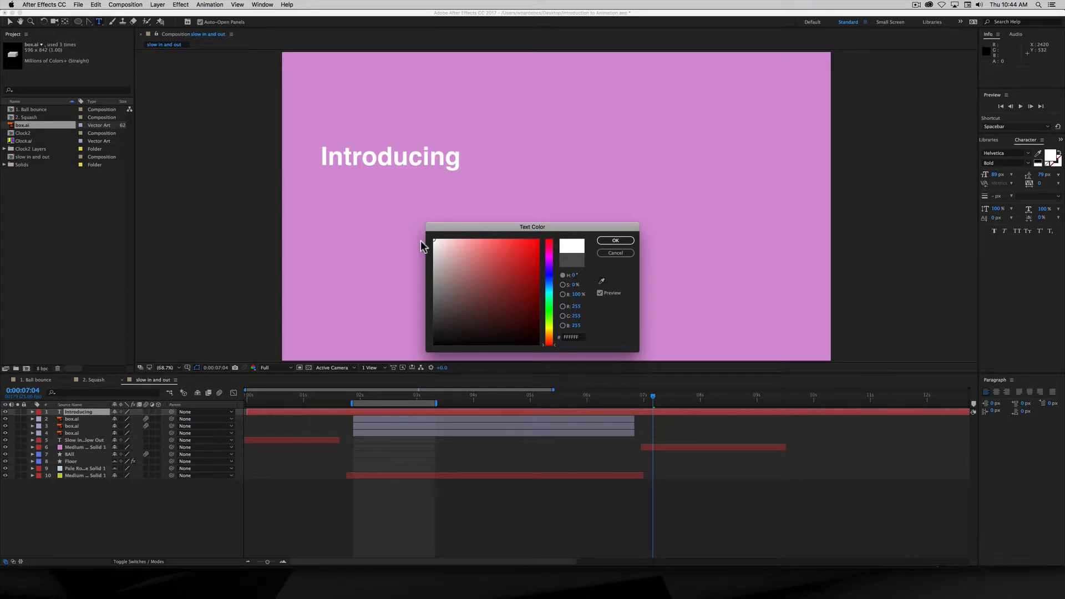
drag(501, 232, 684, 189)
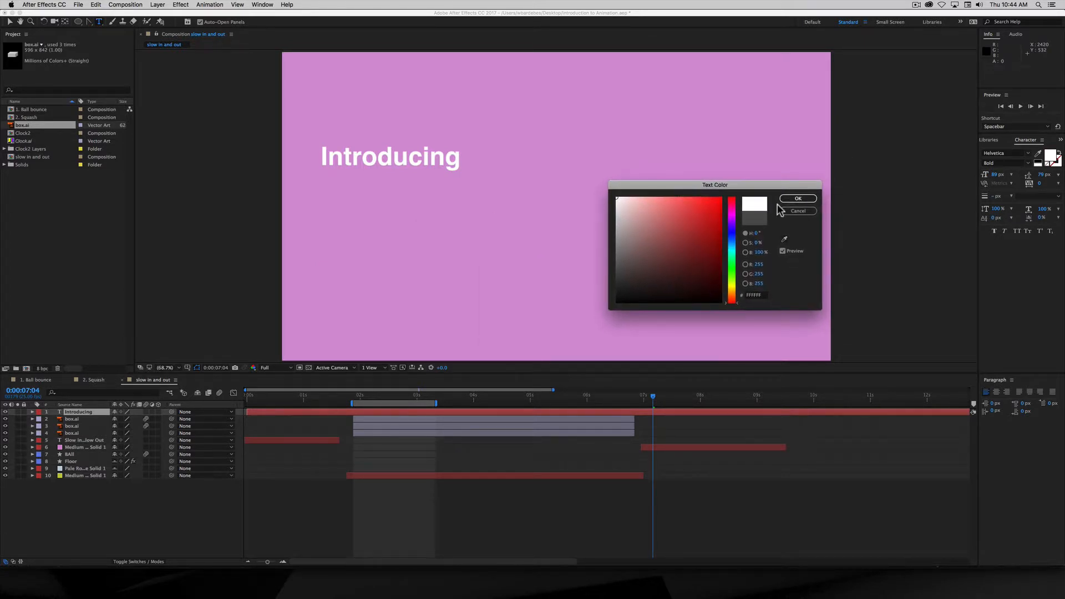
click(793, 199)
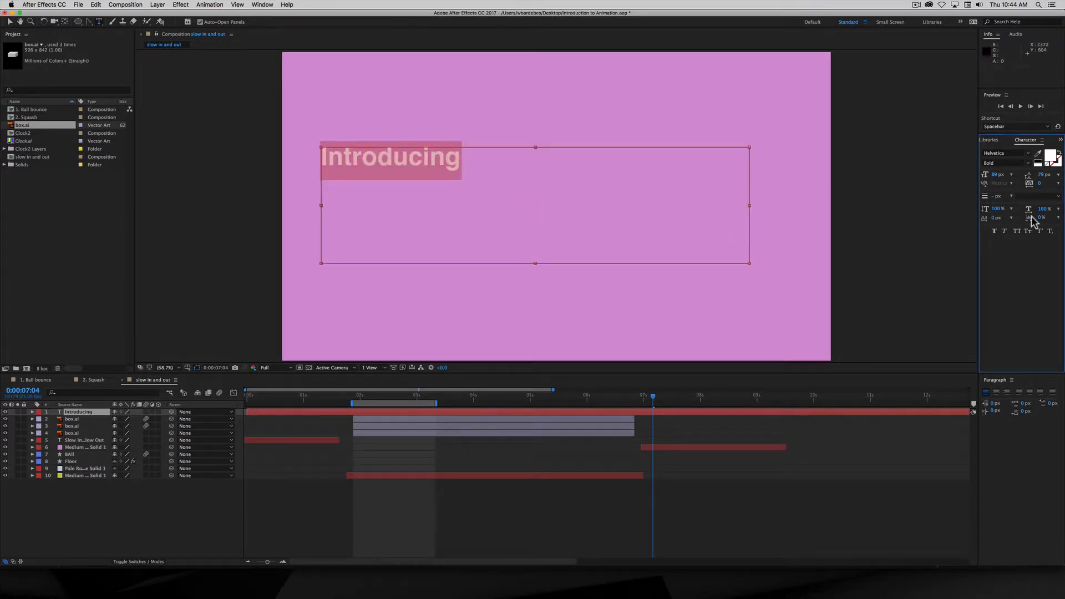
drag(994, 178, 1002, 175)
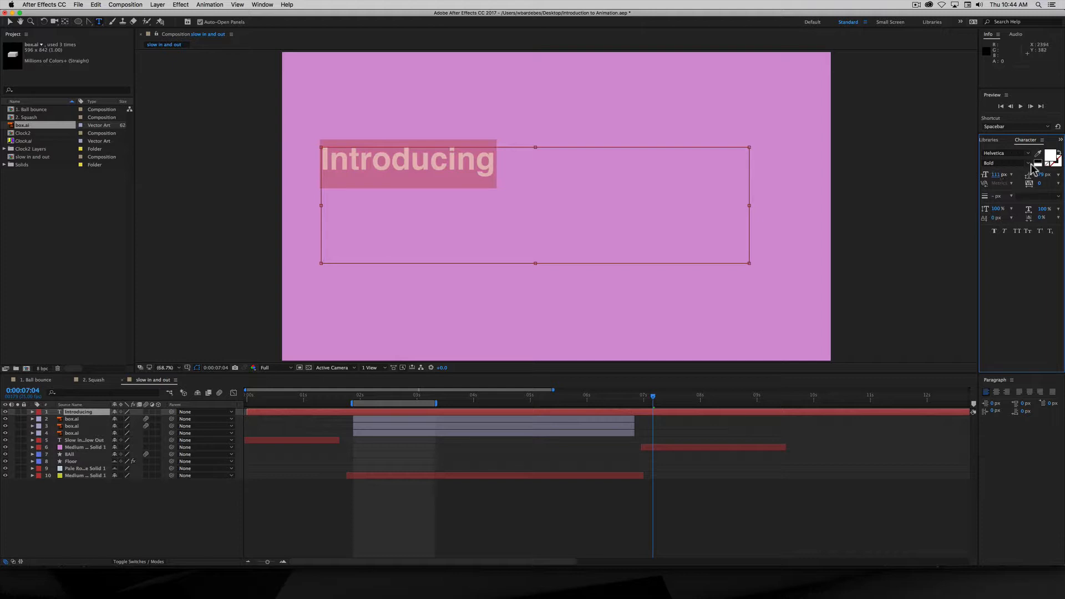
click(1028, 164)
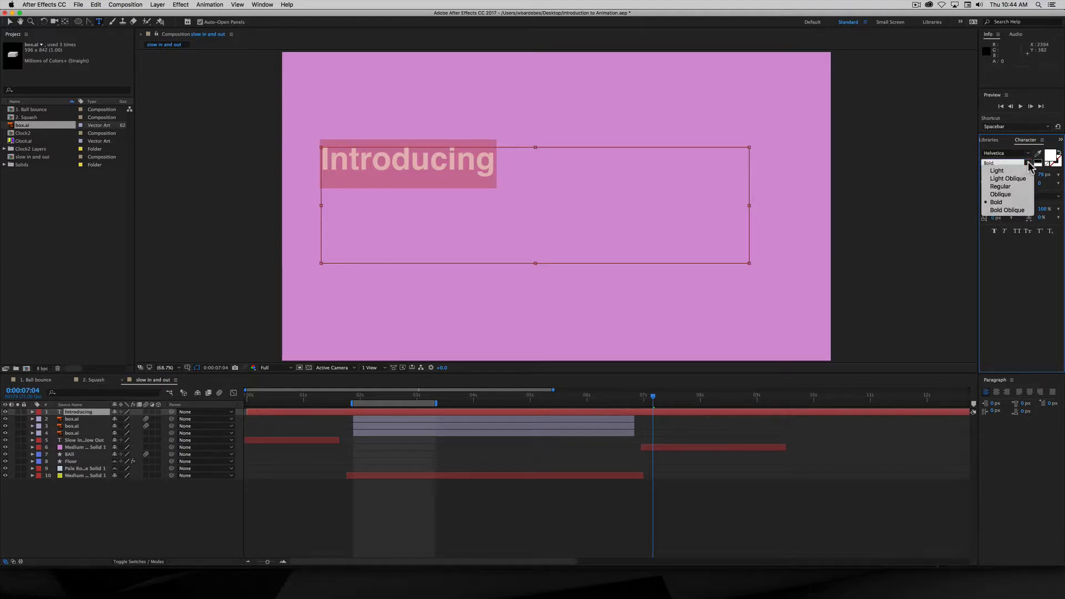
click(1027, 164)
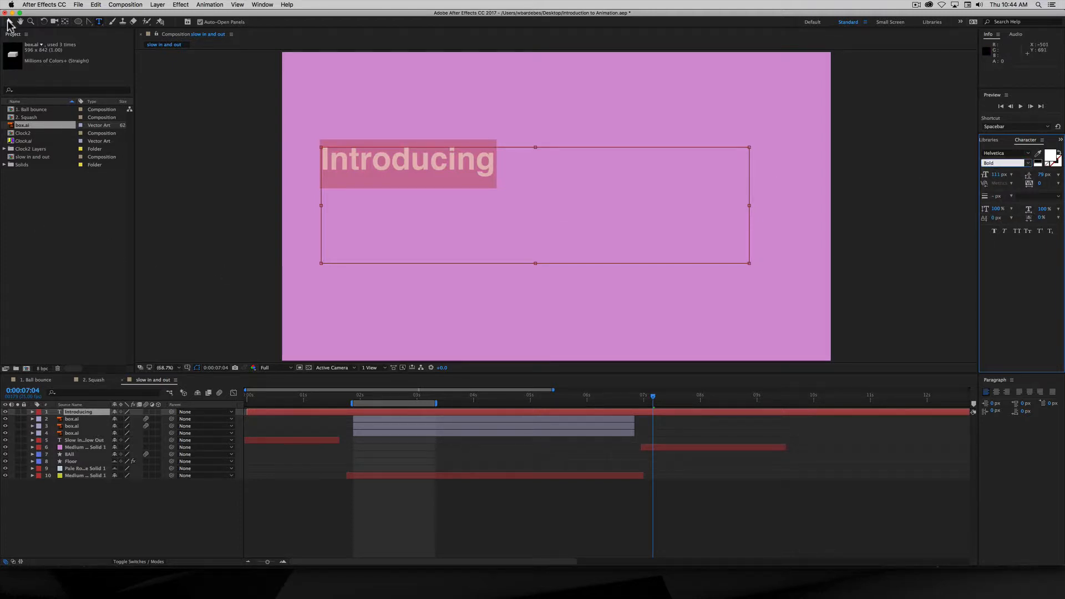
click(9, 22)
click(256, 237)
click(361, 164)
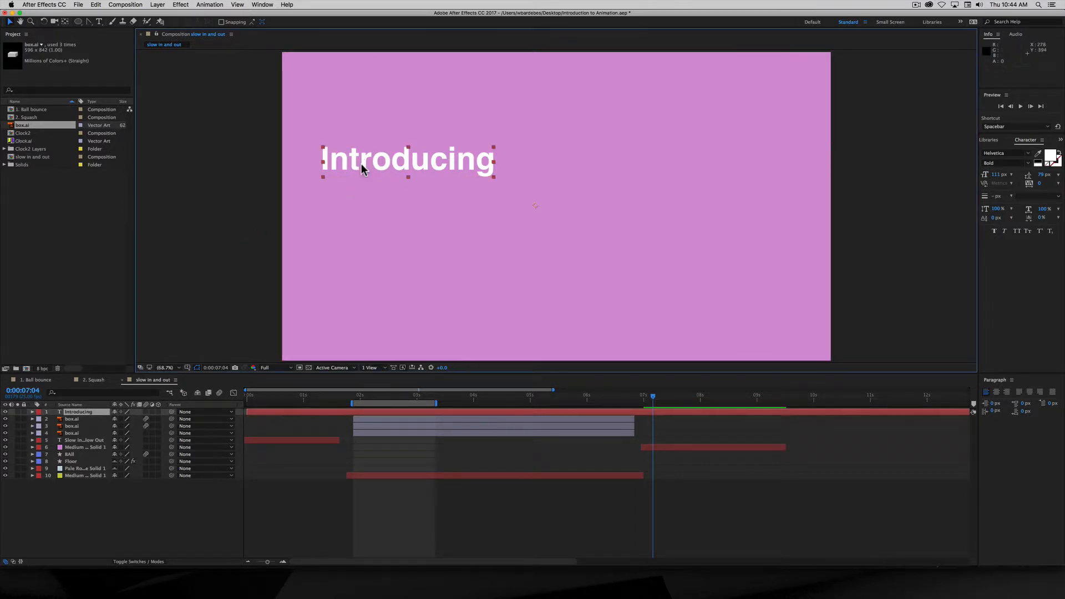
- Nudge the title down, then trim the yellow solid and three box.ai layers to end earlier
drag(361, 166, 362, 200)
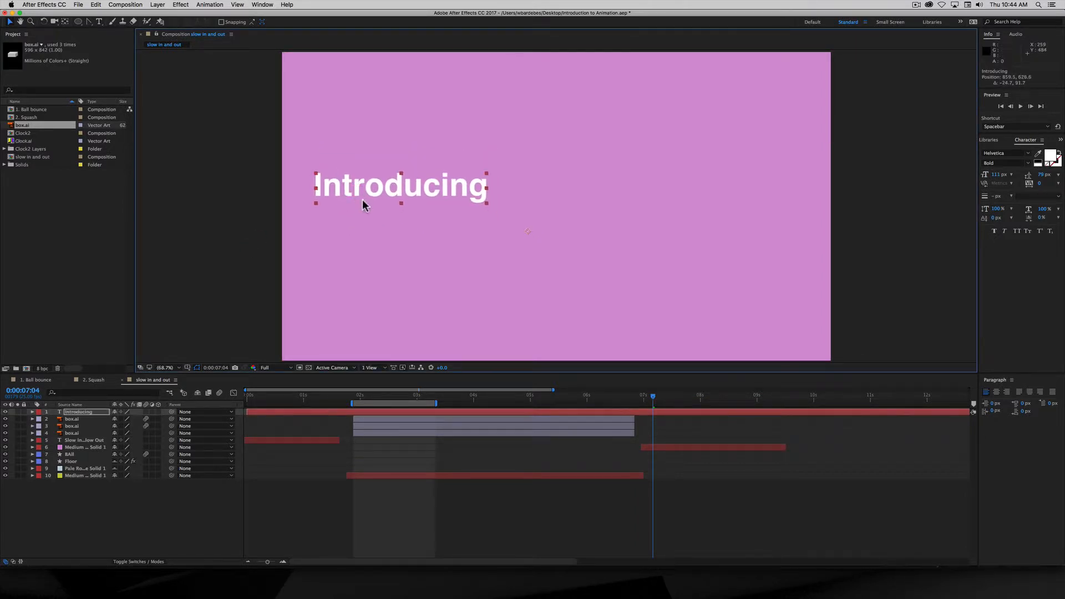
drag(629, 399, 649, 404)
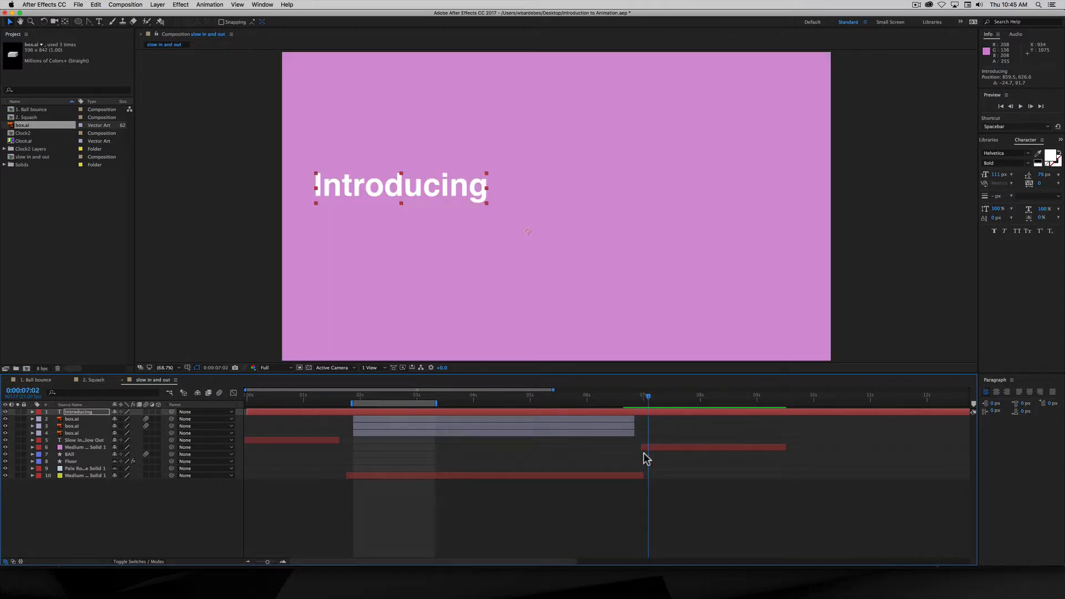
drag(642, 477, 570, 476)
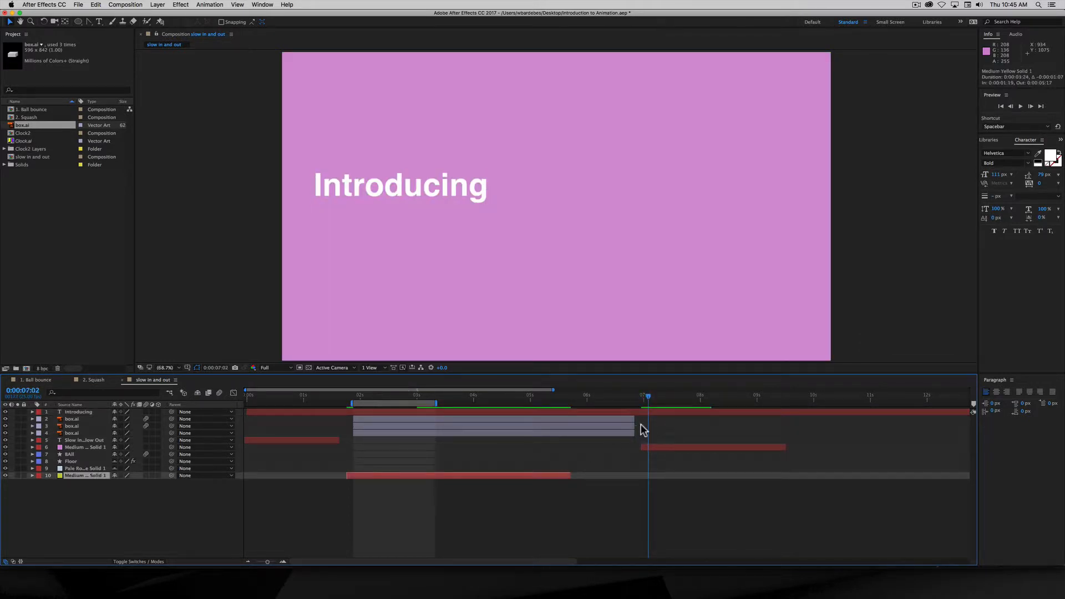
drag(634, 433, 554, 433)
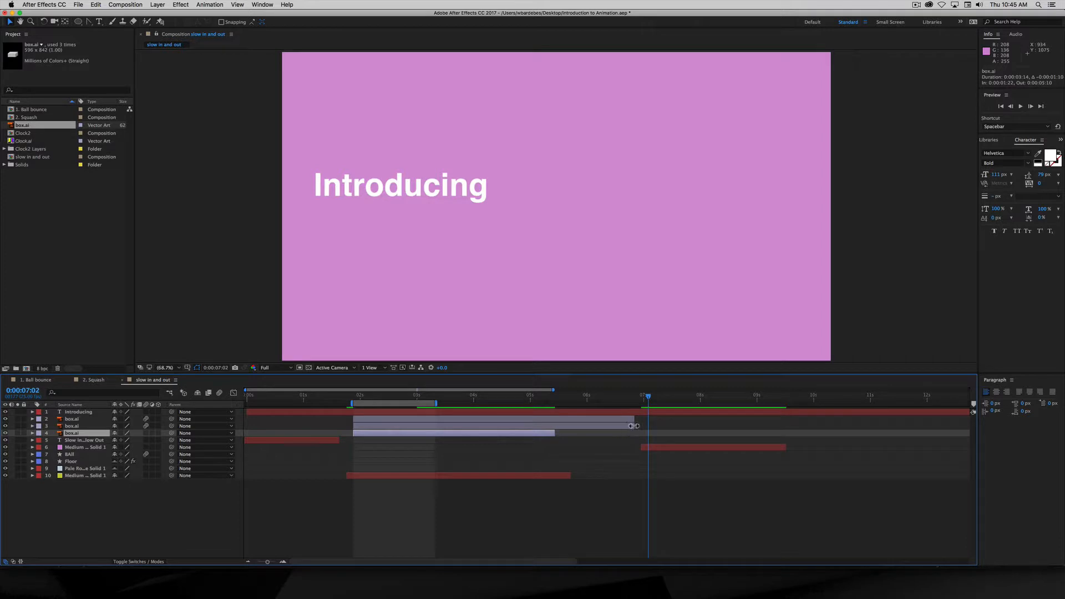
drag(634, 426, 557, 426)
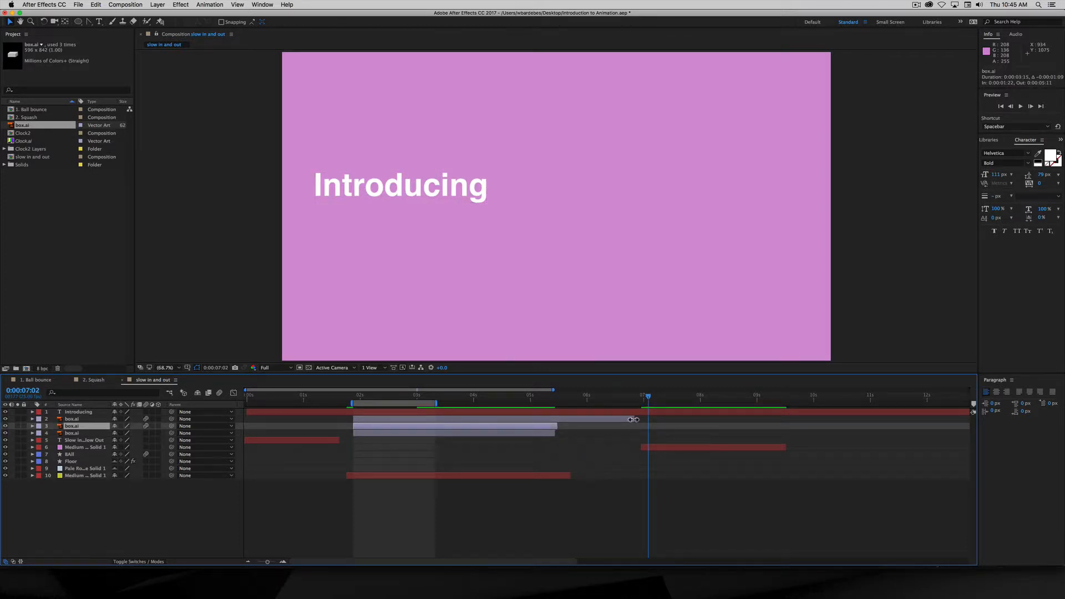
drag(632, 419, 550, 419)
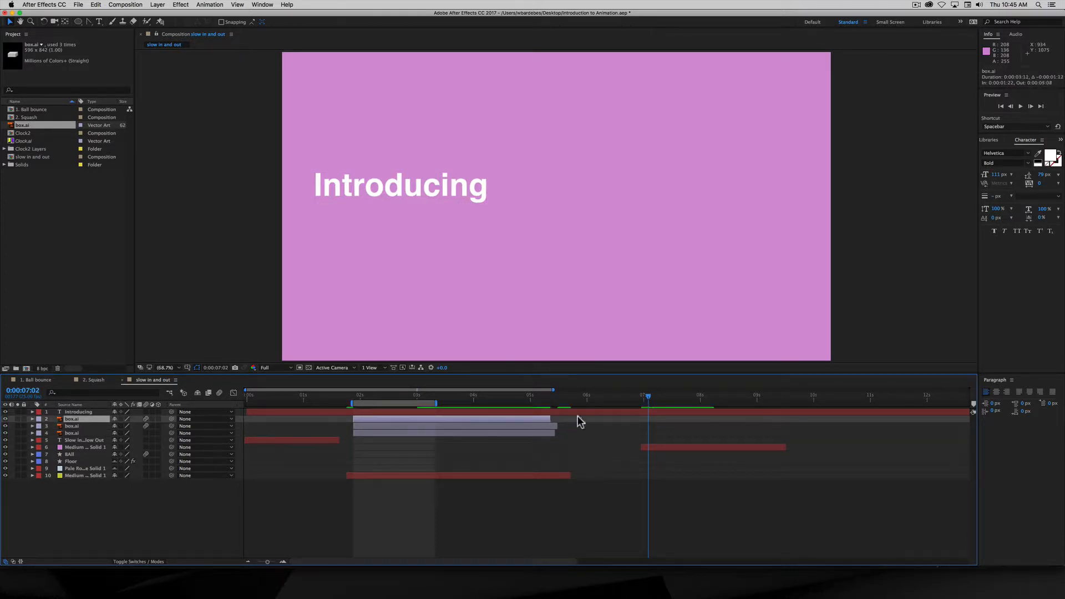
- Trim the Introducing layer's in point to 0:00:06:24
click(660, 448)
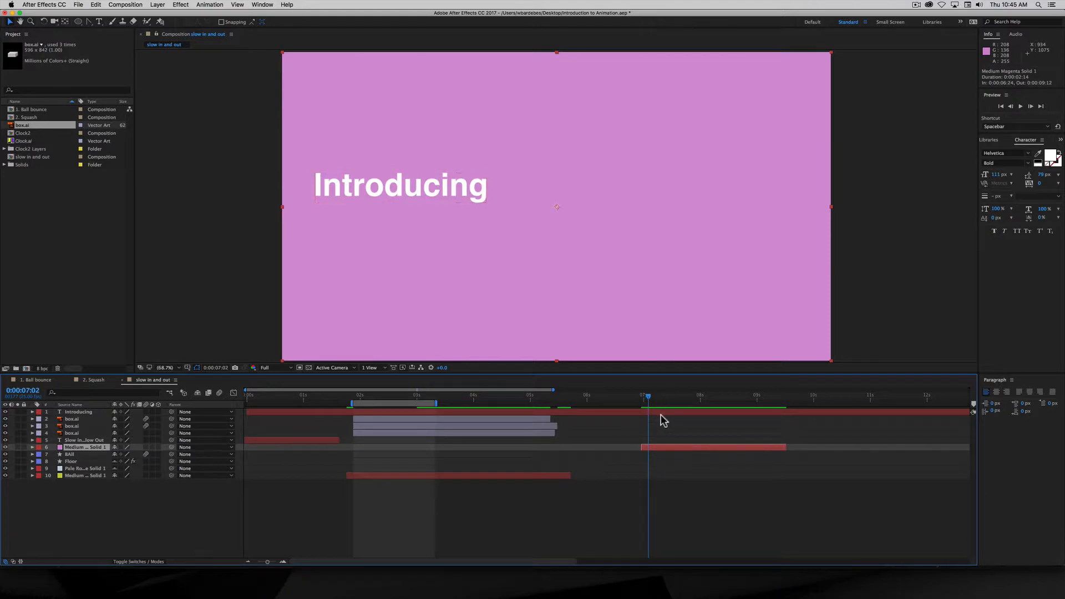
click(657, 412)
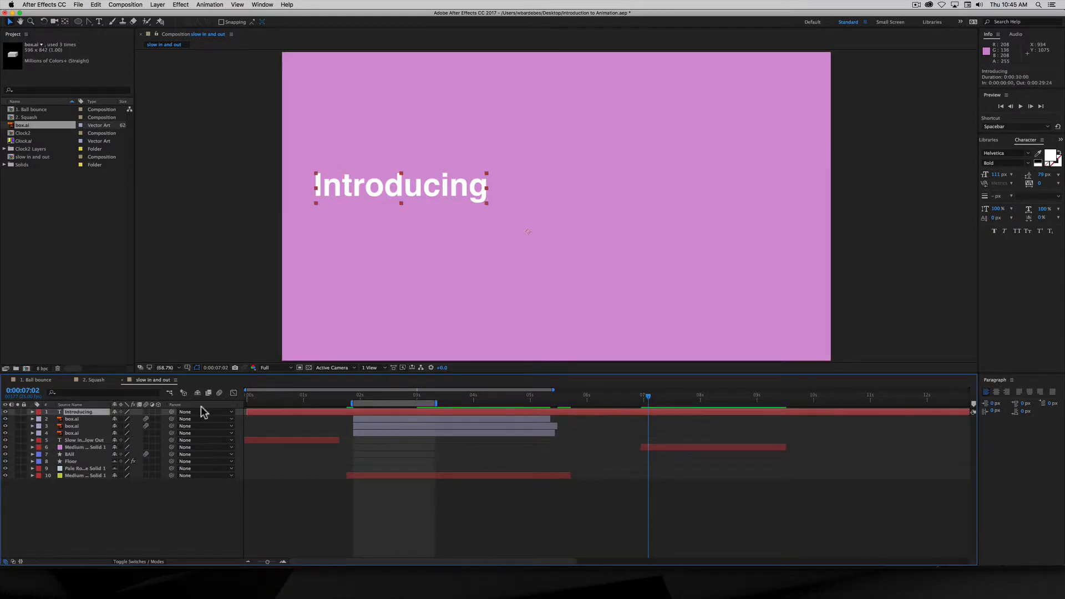
drag(247, 412, 642, 413)
click(659, 413)
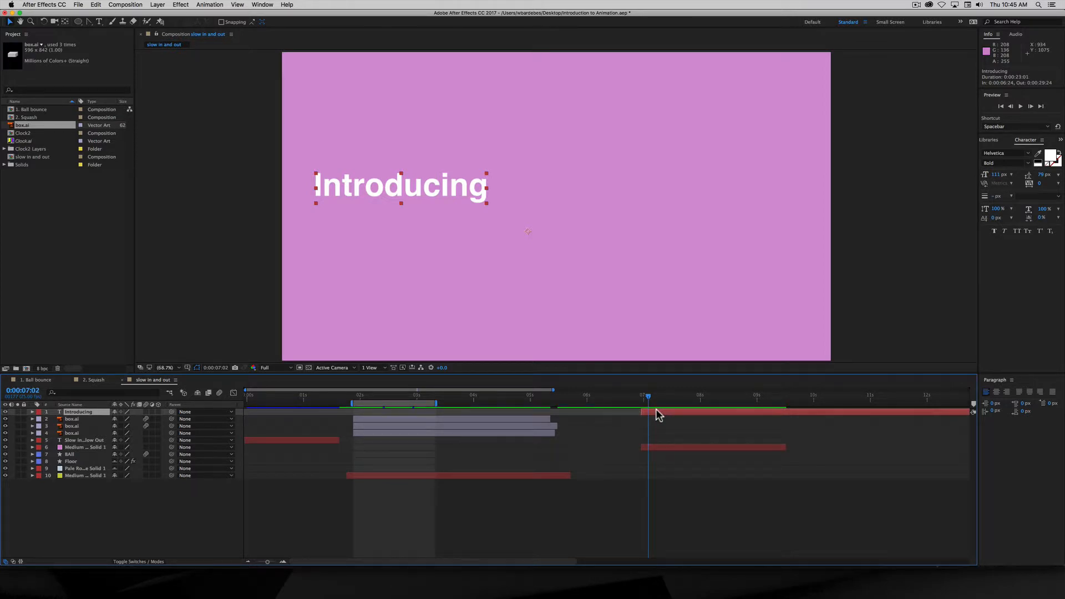
- Keyframe the Introducing title's opacity from 0% at 0:00:07:02 to 100% at 0:00:07:13
key(t)
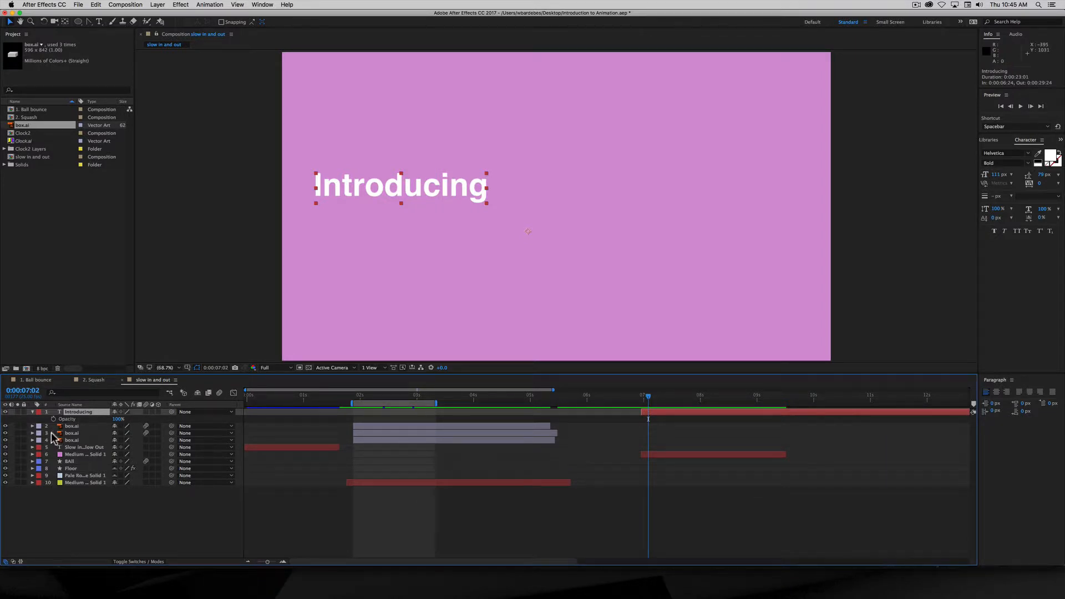
click(648, 399)
click(53, 418)
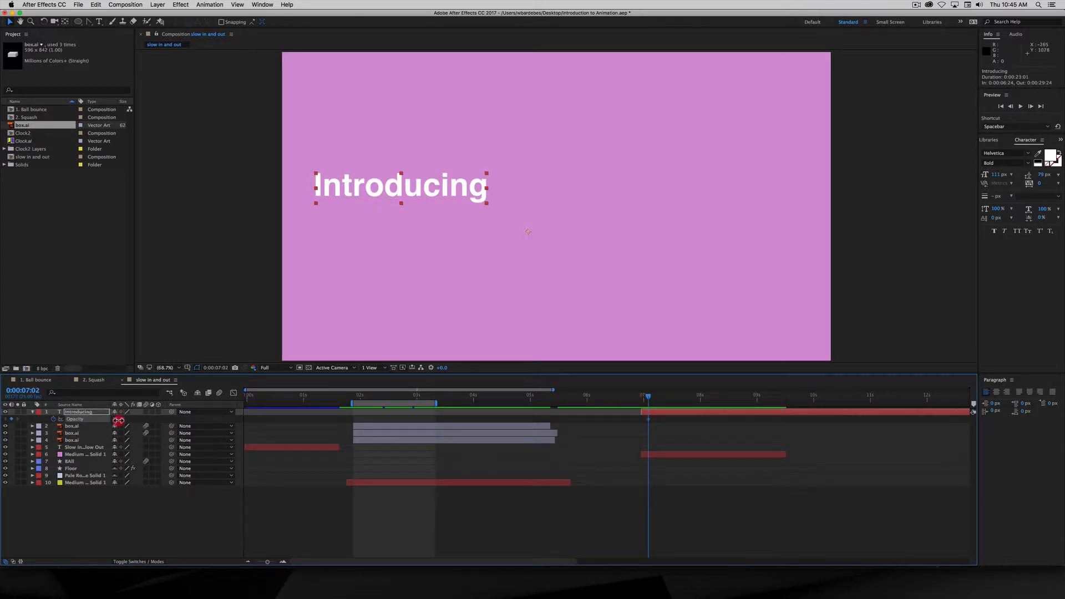
drag(117, 422, 58, 419)
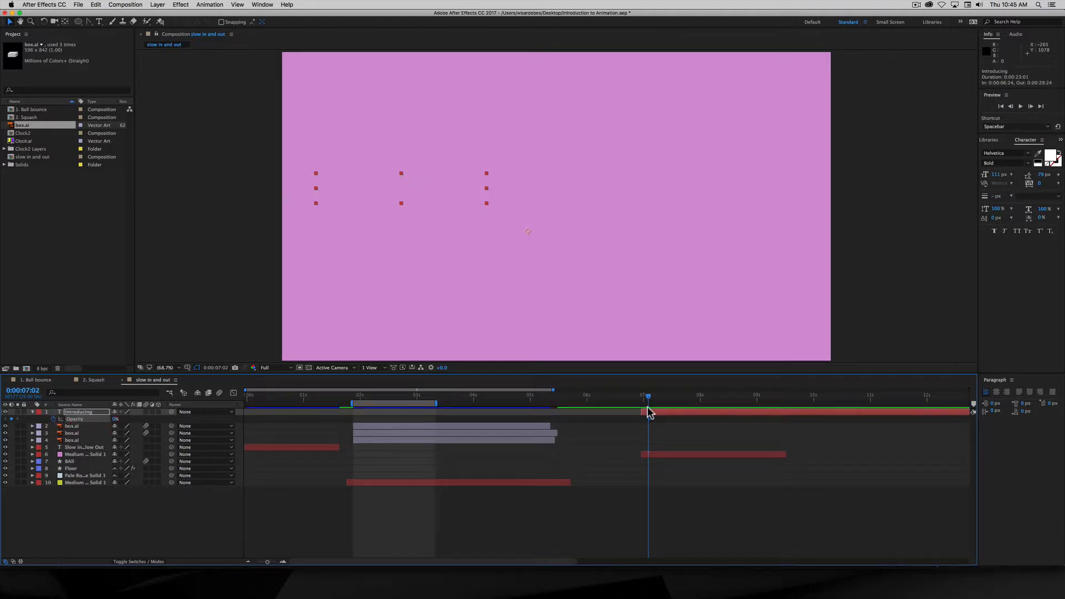
drag(651, 396, 671, 402)
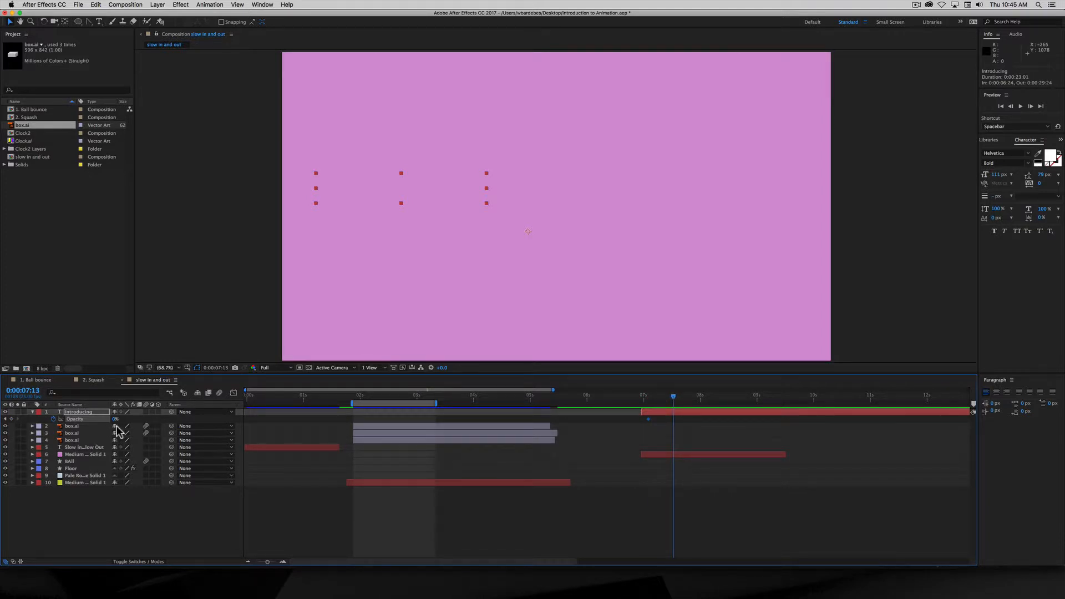
drag(115, 421, 212, 425)
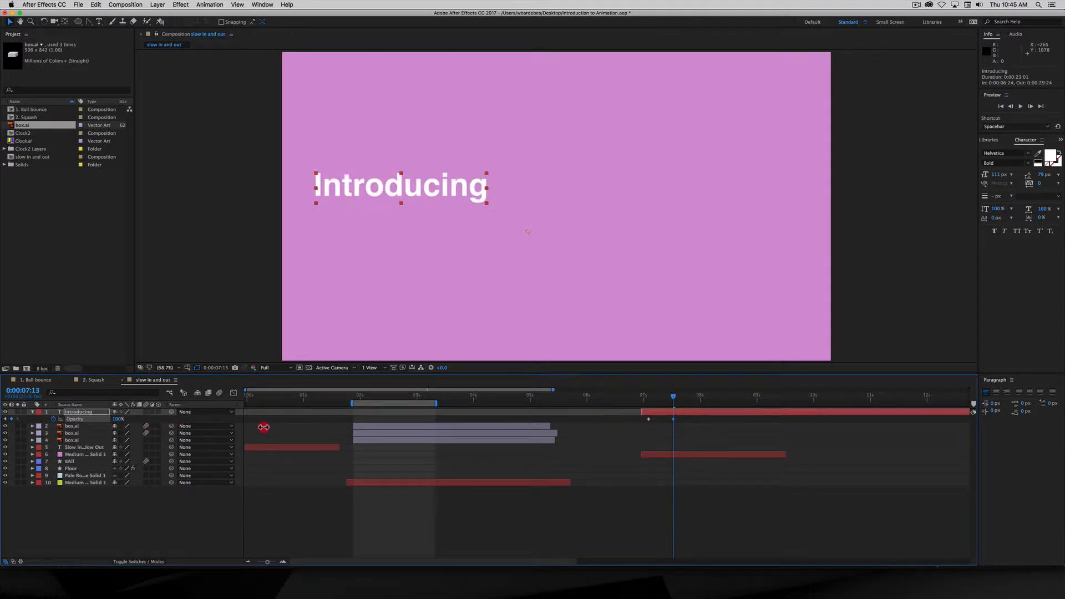
- Hold 100% opacity near 0:00:08:20, then fade out to 0% at 0:00:09:05
drag(674, 400, 745, 419)
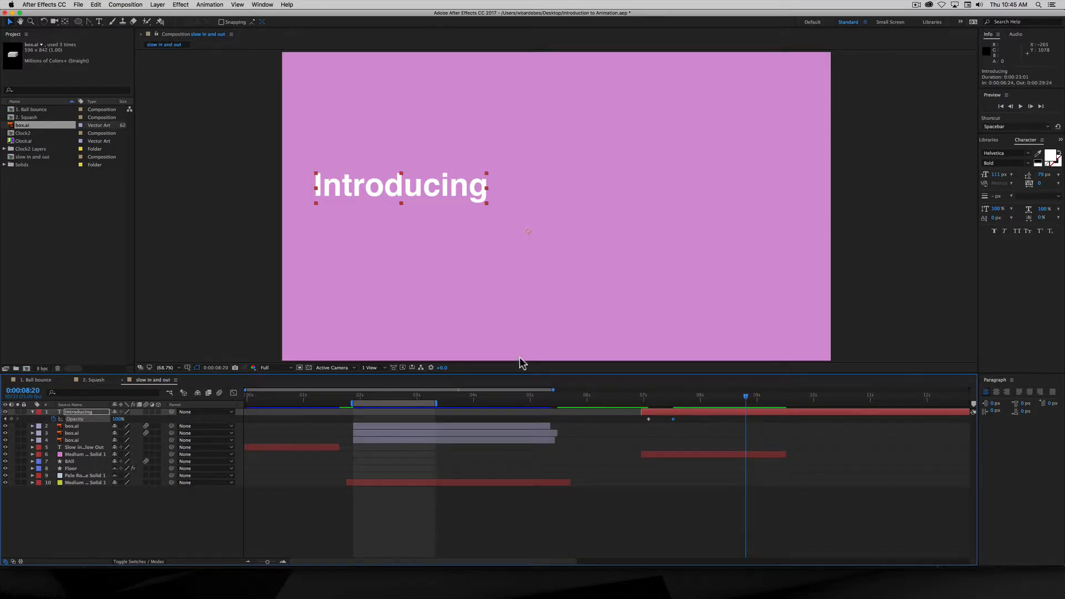
click(12, 418)
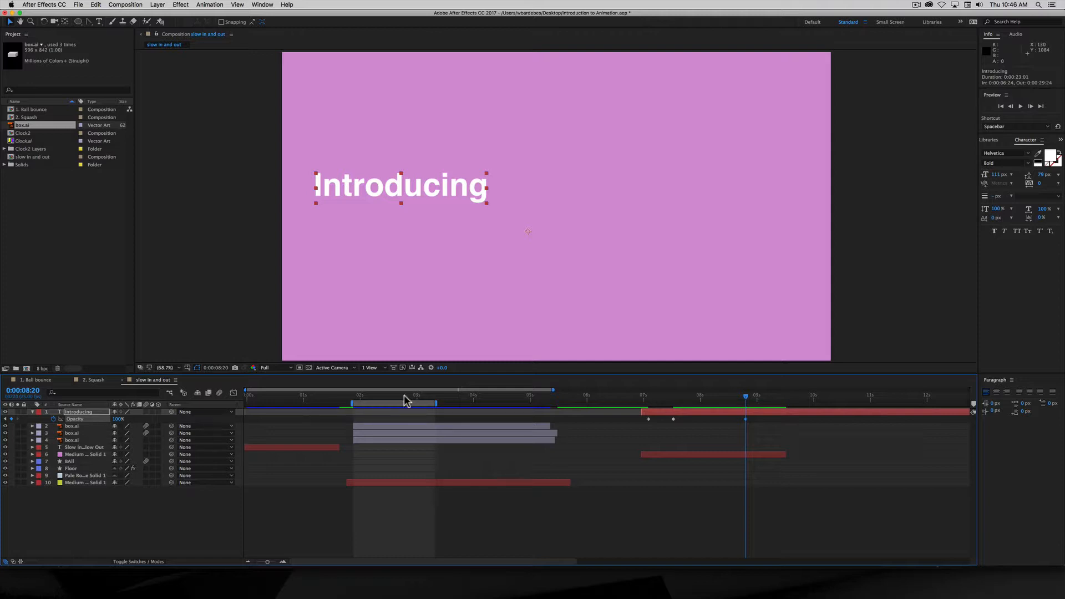
drag(731, 401, 768, 427)
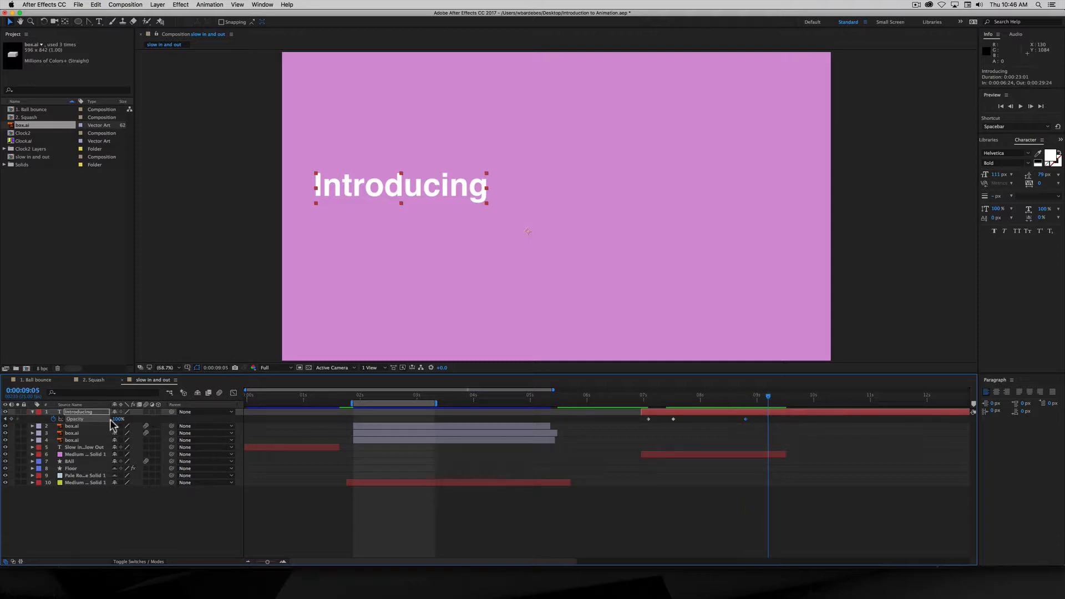
drag(114, 420, 34, 412)
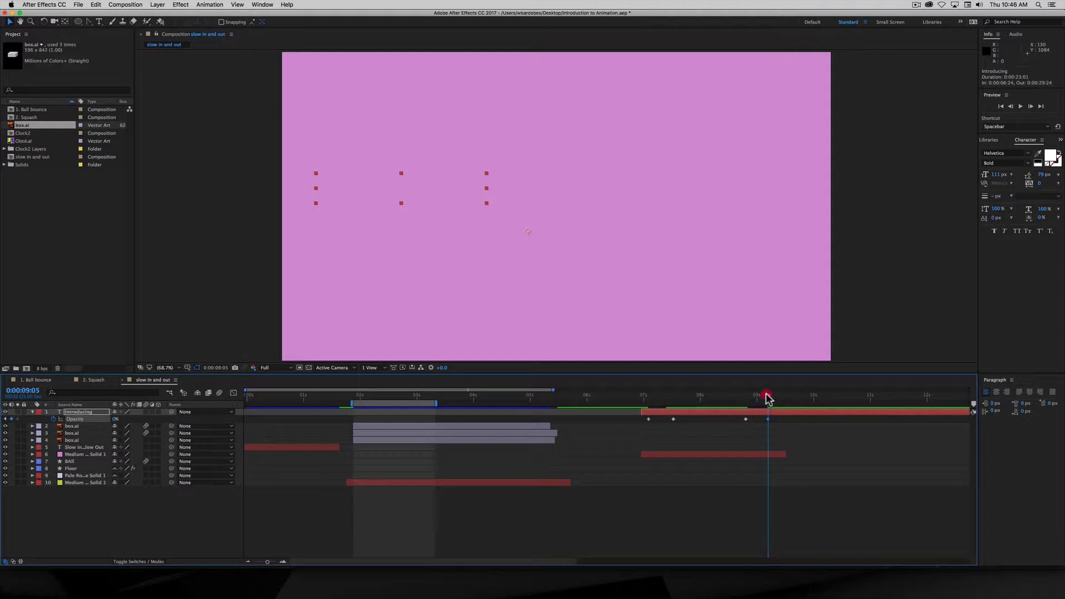
drag(767, 396, 642, 400)
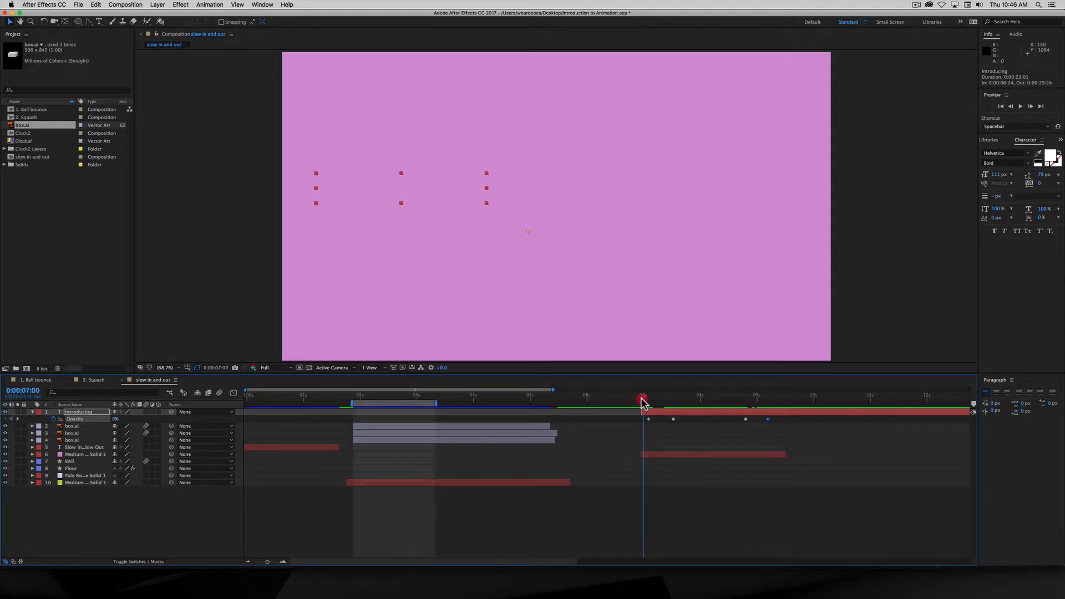
- Set the work area from 0:00:07:00 to 0:00:09:08 with B and N, then play and stop a preview
key(b)
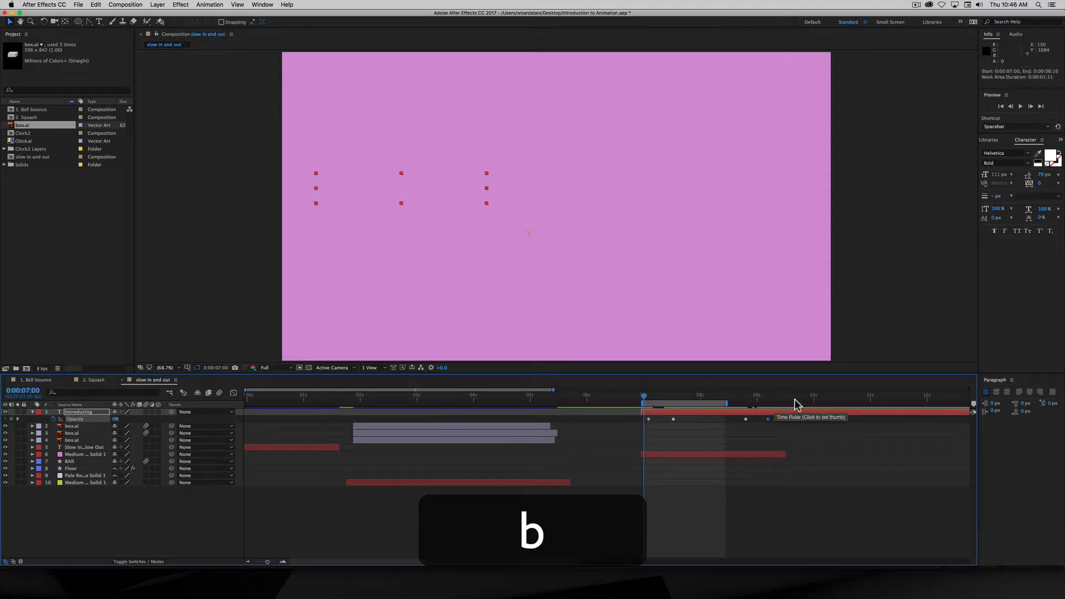
drag(765, 399, 775, 397)
key(n)
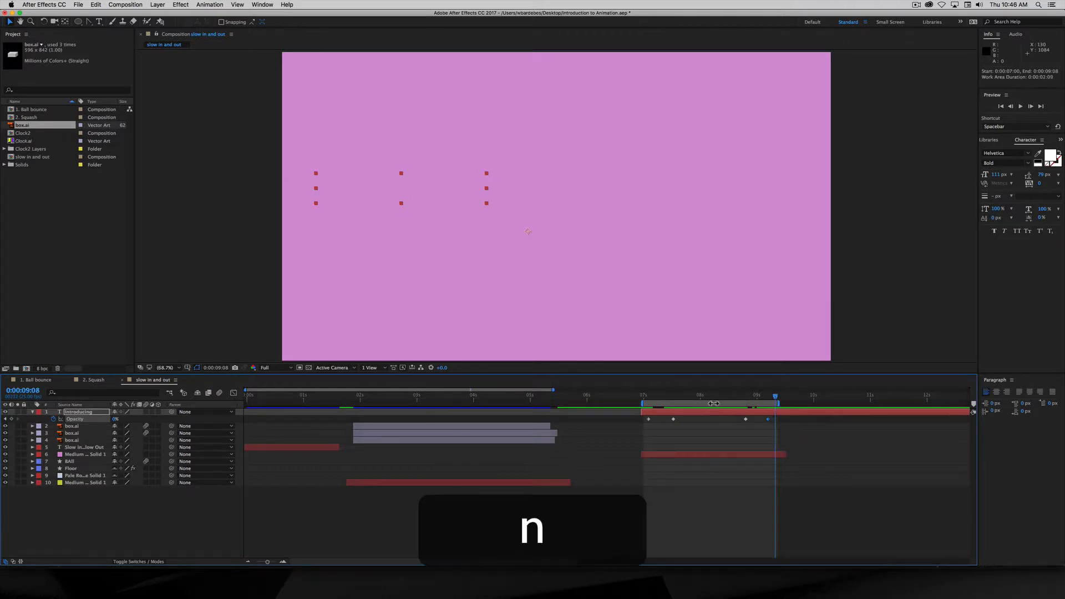
key(space)
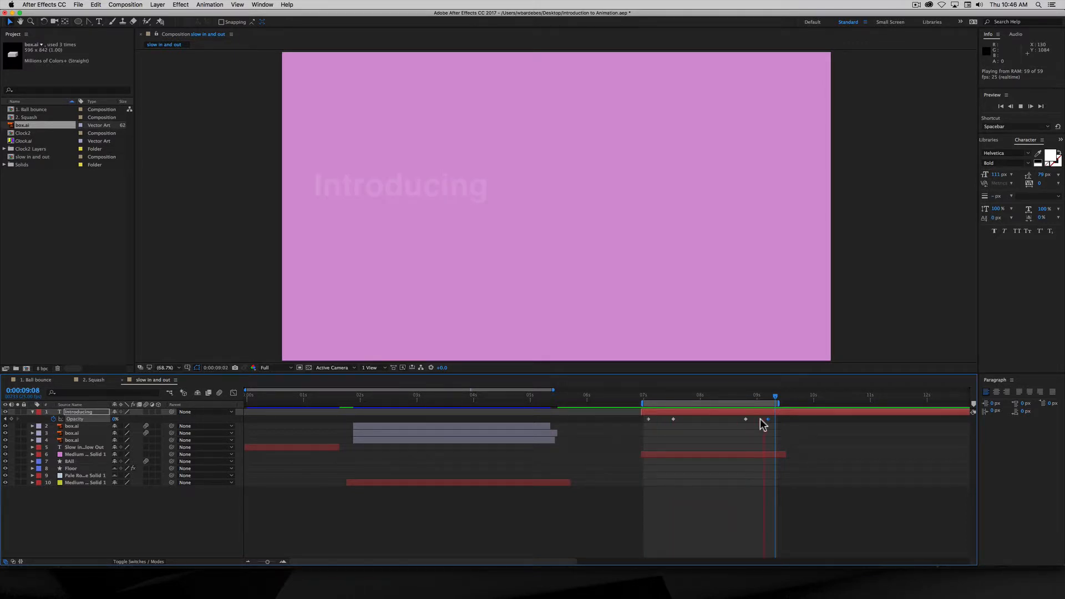
key(space)
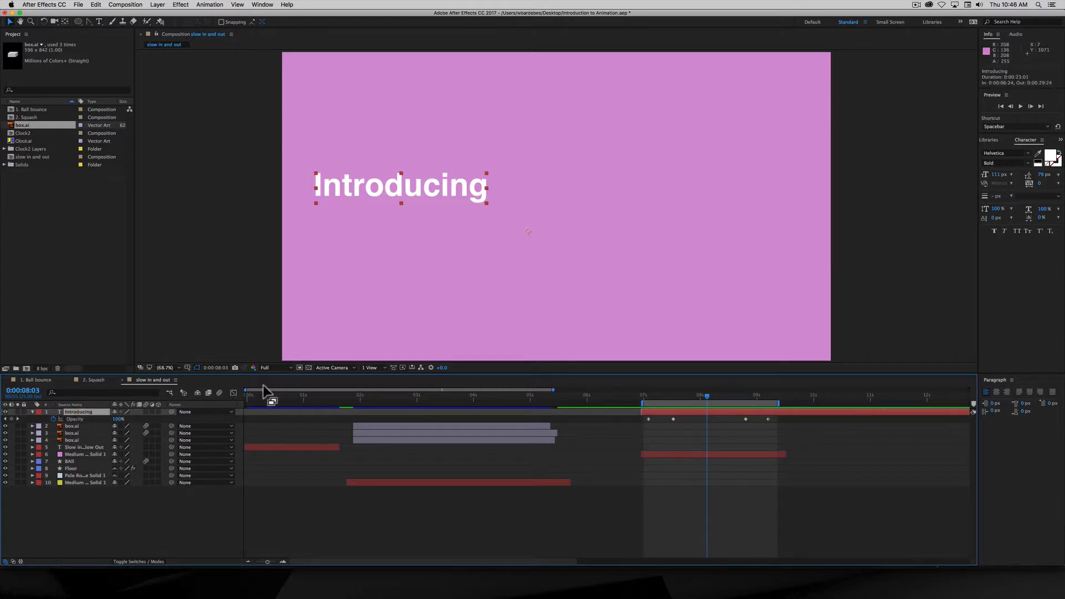
- Show the Opacity curve in the Graph Editor, fit it to view, and enable auto-zoom graph height
click(233, 393)
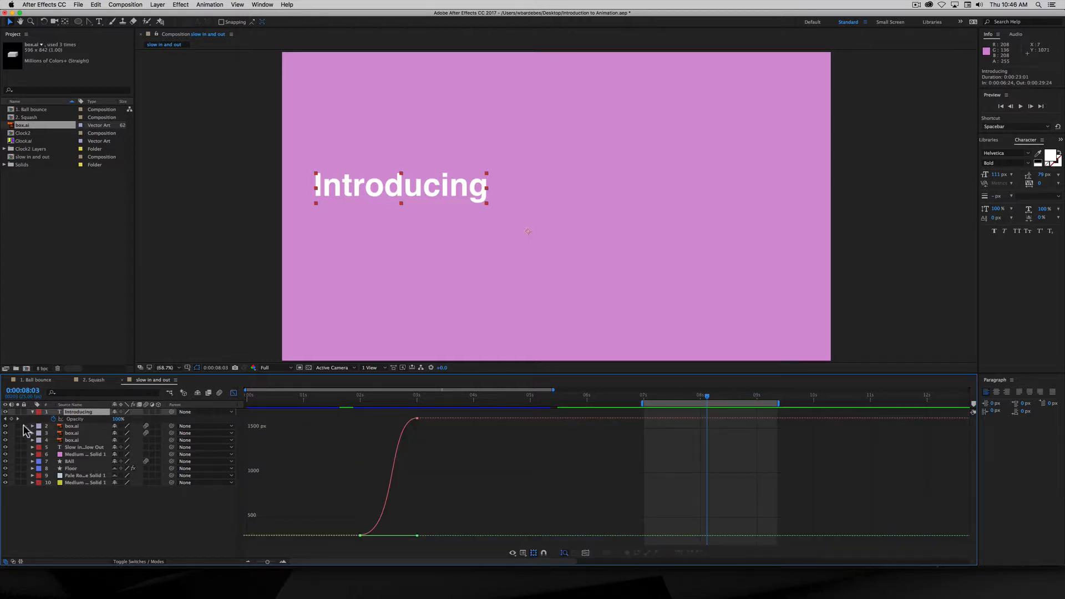
click(76, 419)
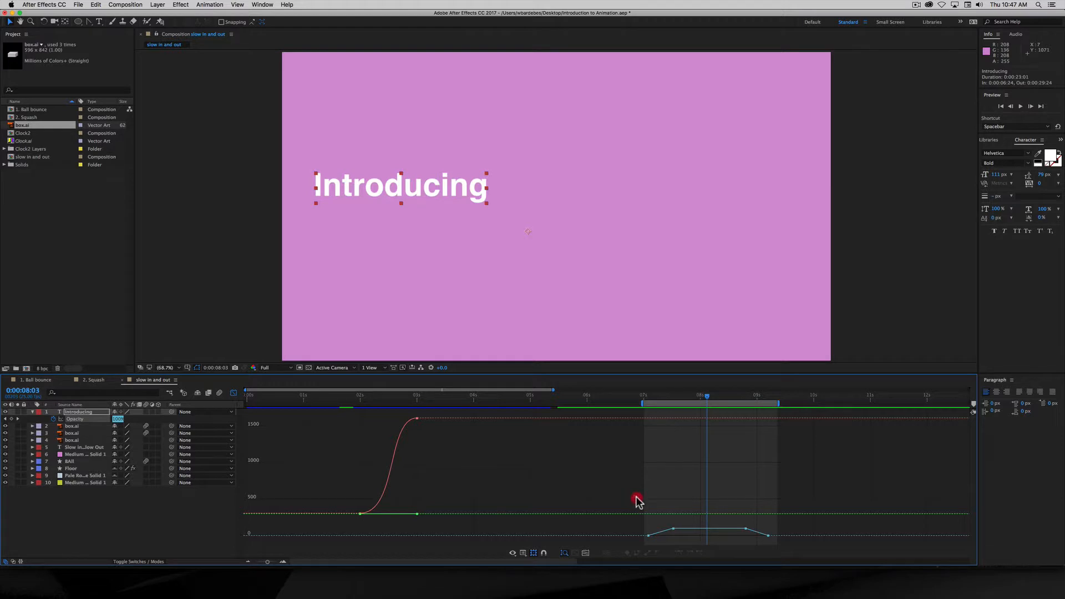
drag(636, 498, 797, 548)
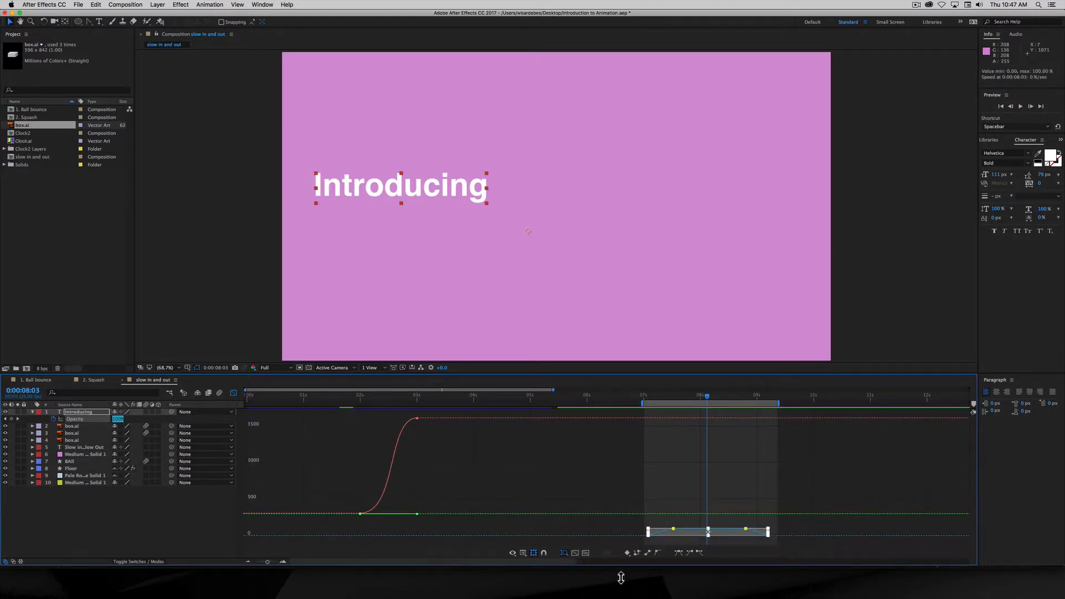
click(564, 554)
click(574, 552)
click(585, 553)
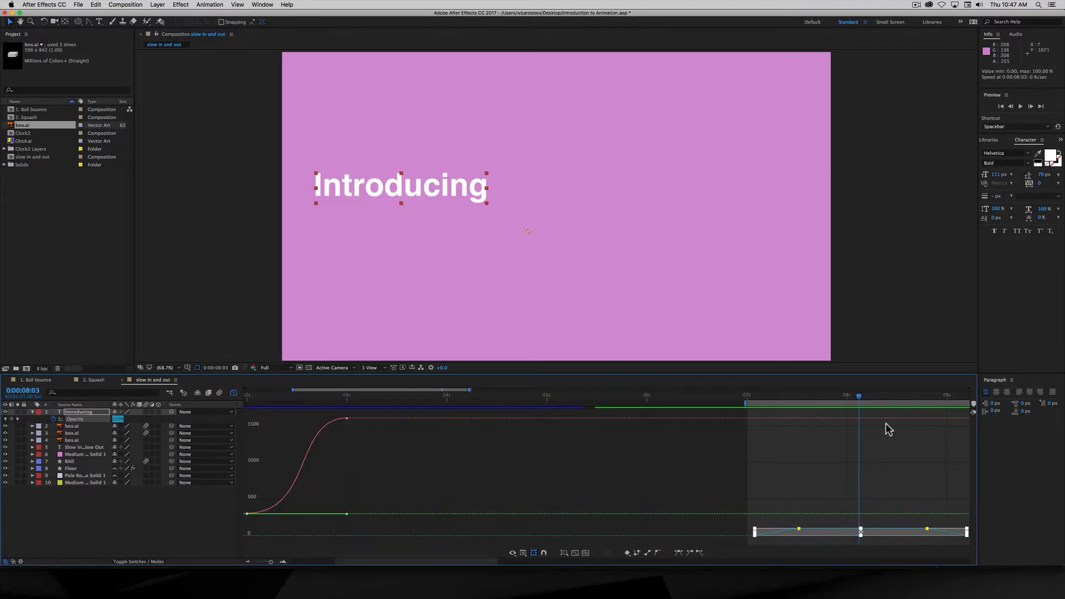
click(565, 553)
- Remove box.ai's Y Position curve from the graph and collapse the box.ai layers
click(32, 426)
click(61, 453)
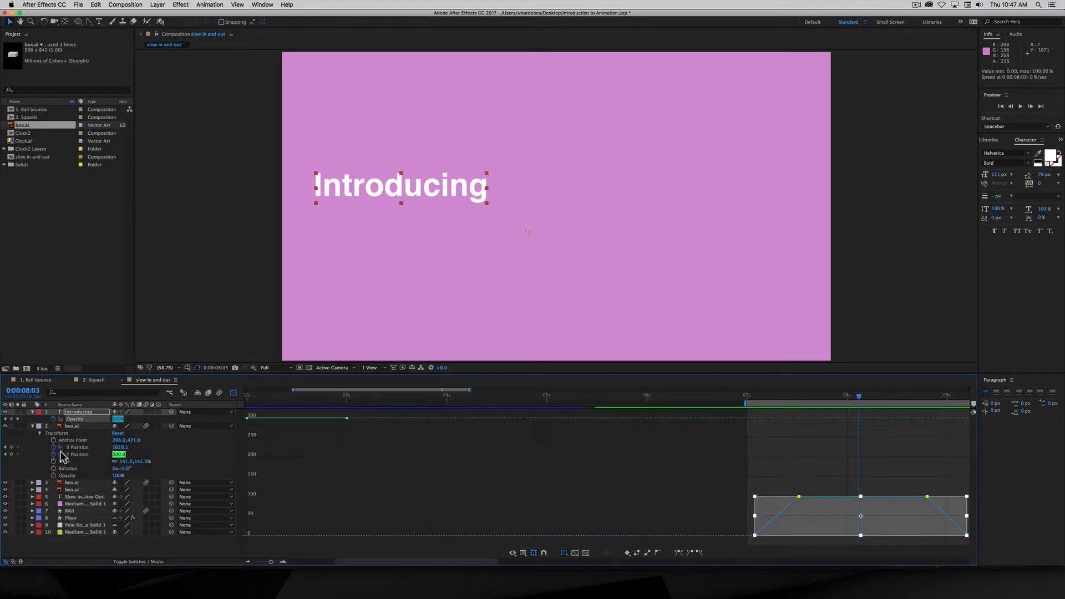
click(60, 454)
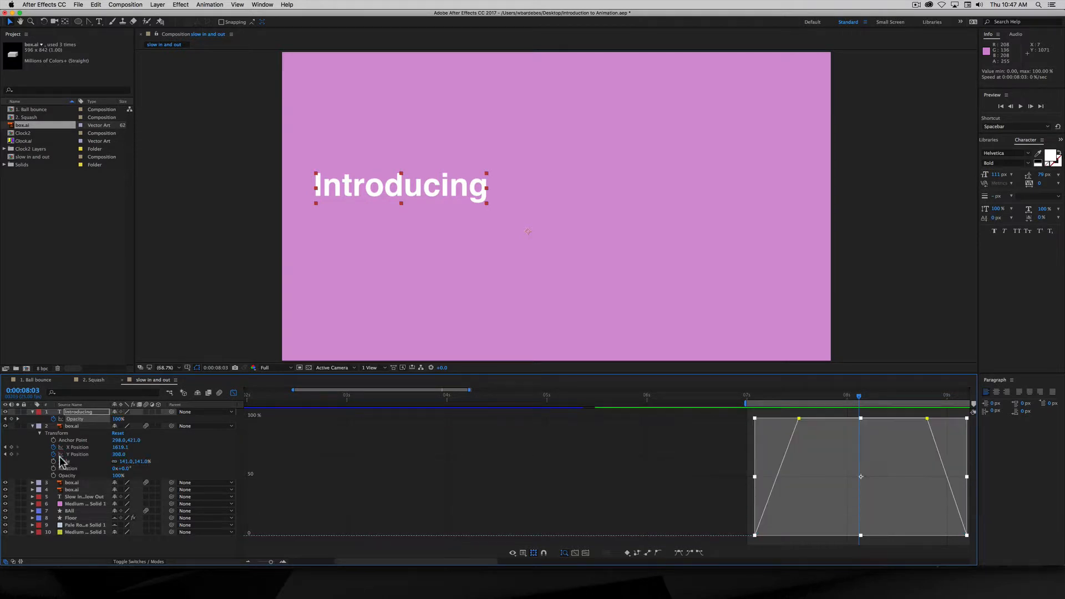
click(39, 433)
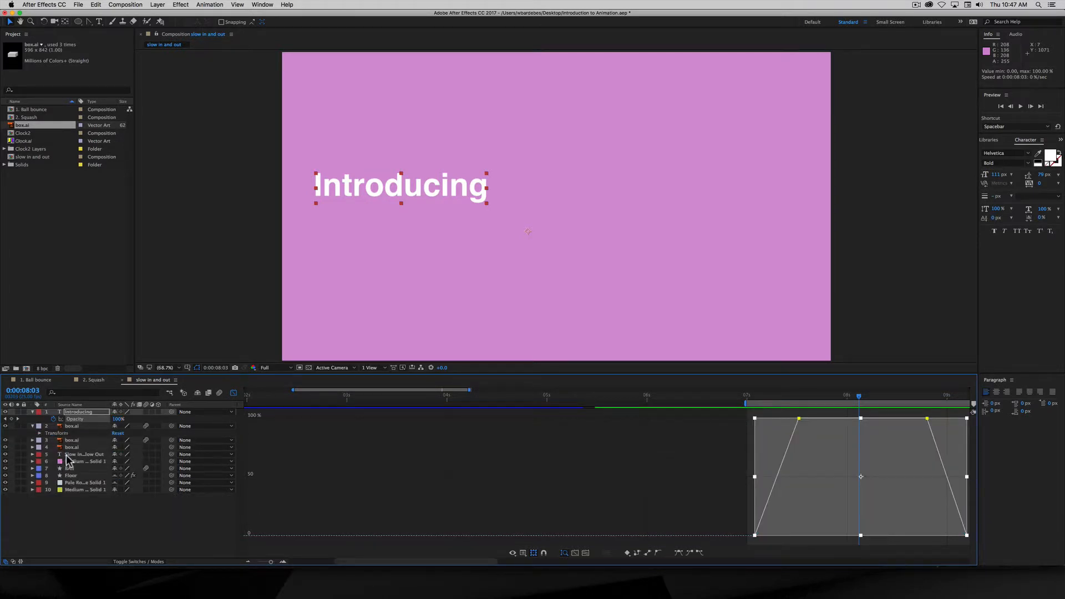
click(33, 441)
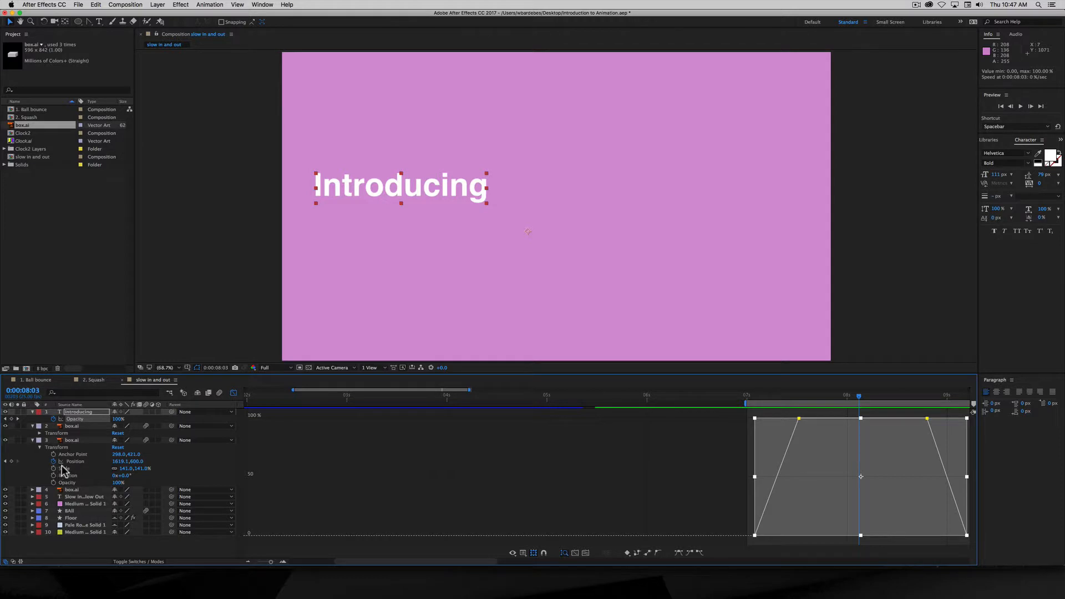
click(38, 434)
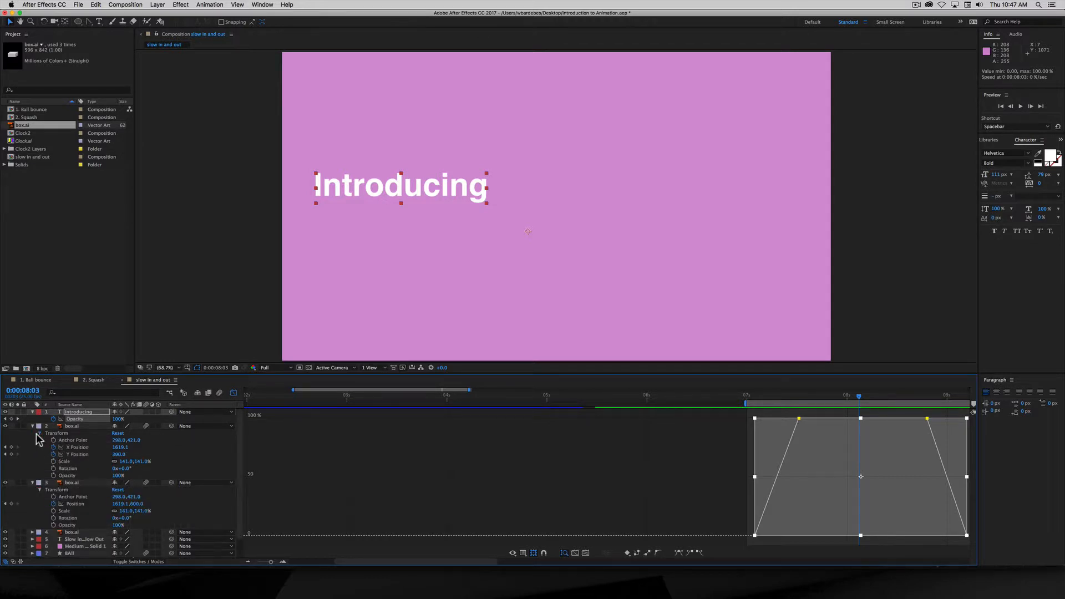
click(39, 433)
click(33, 490)
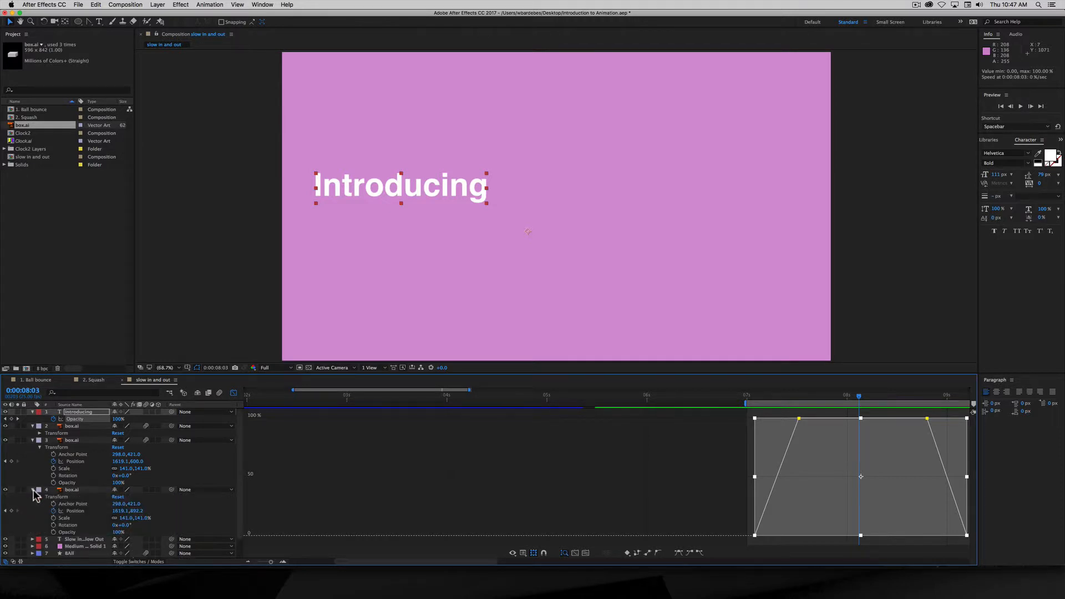
click(32, 490)
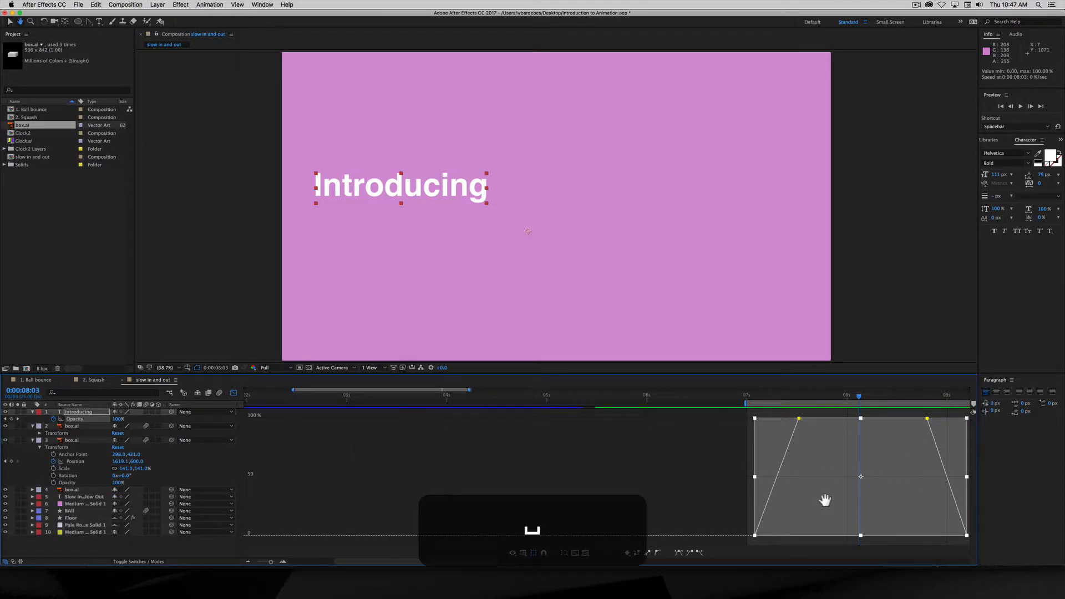
- Center the opacity curve and select the 100% keyframe at the top of the fade-in
drag(824, 500, 505, 482)
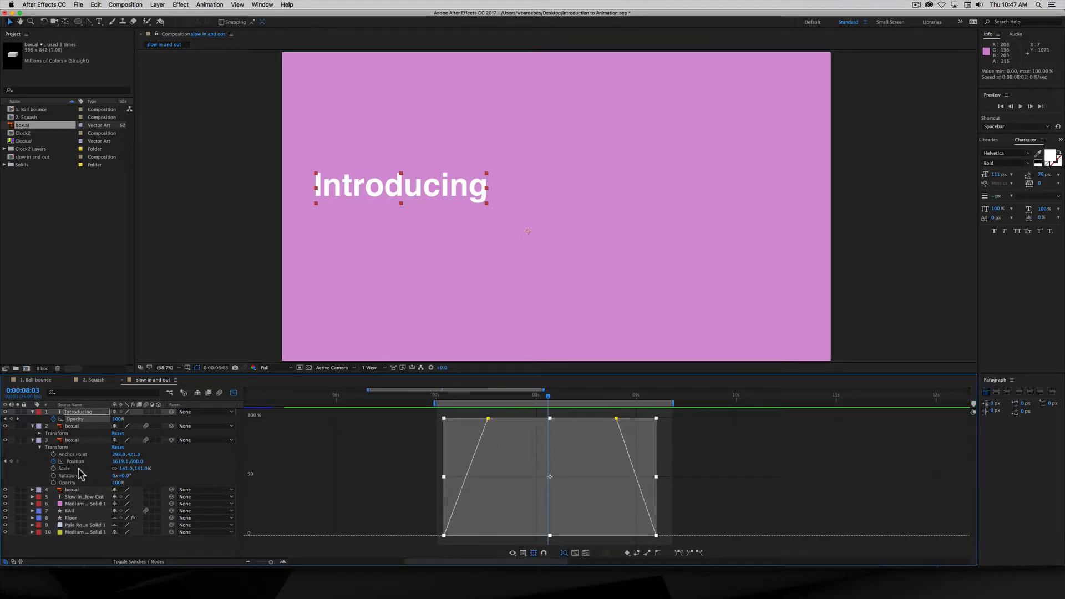
click(394, 494)
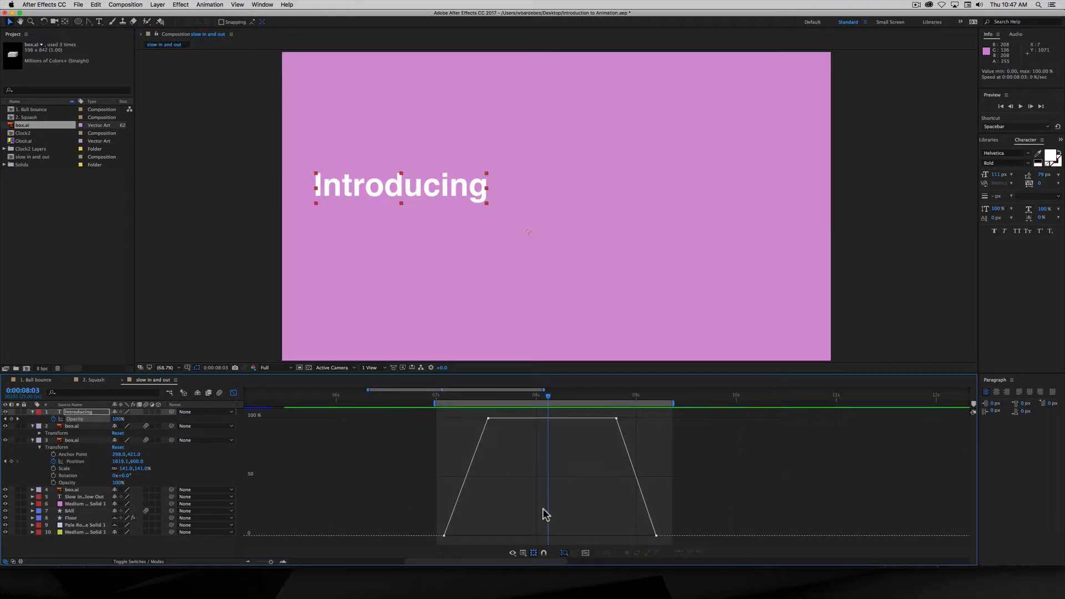
click(488, 418)
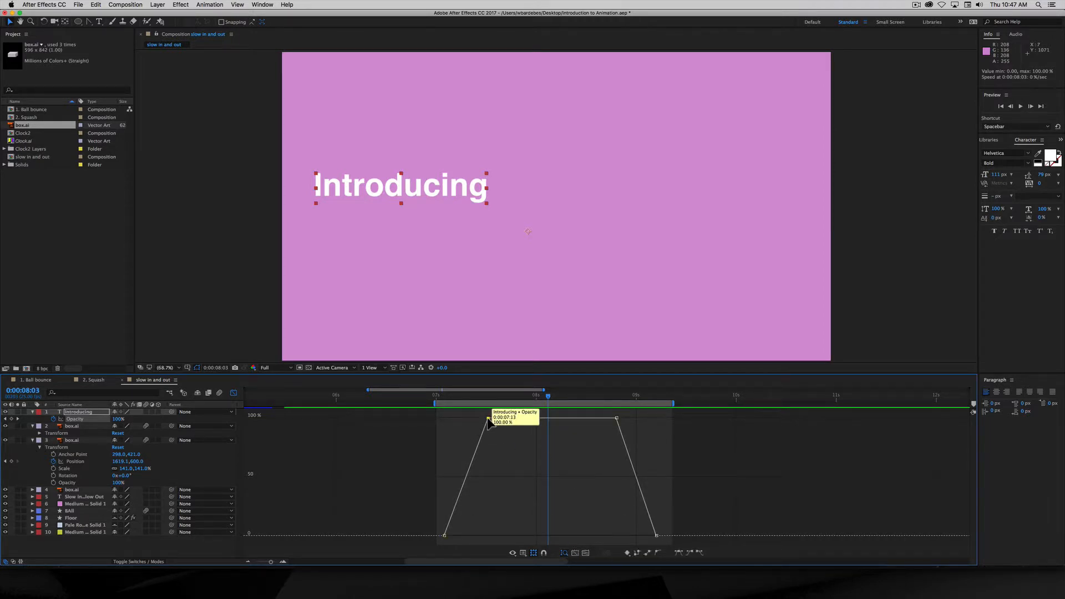
- Drag Bezier handles to ease the fade-in out of 0% and into its 100% keyframe
click(89, 22)
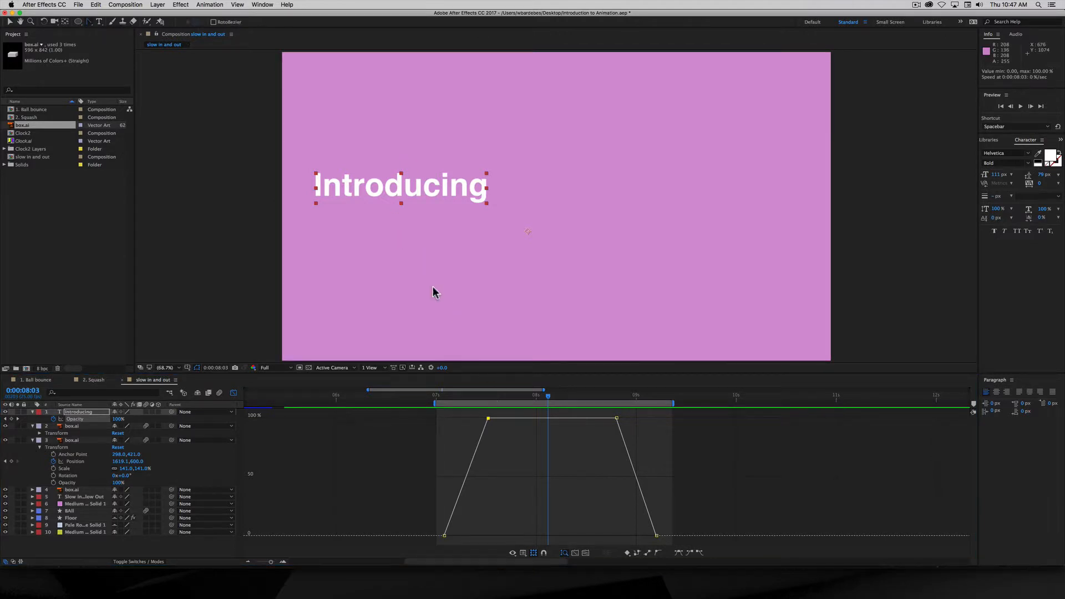
click(487, 418)
mouse_move(475, 417)
mouse_down()
mouse_move(443, 420)
mouse_move(457, 417)
mouse_up()
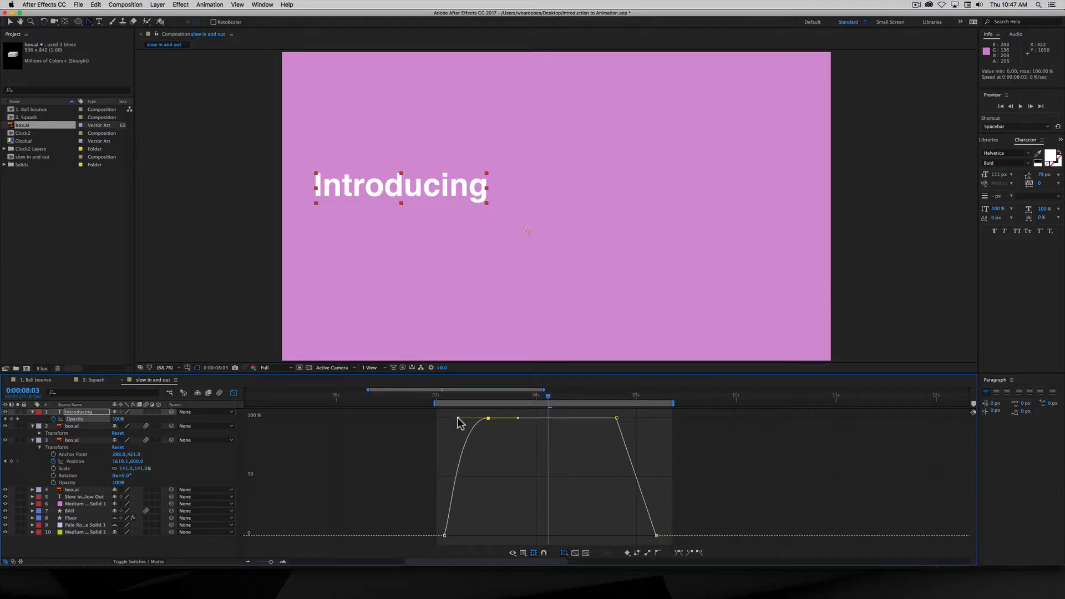
drag(444, 536, 480, 535)
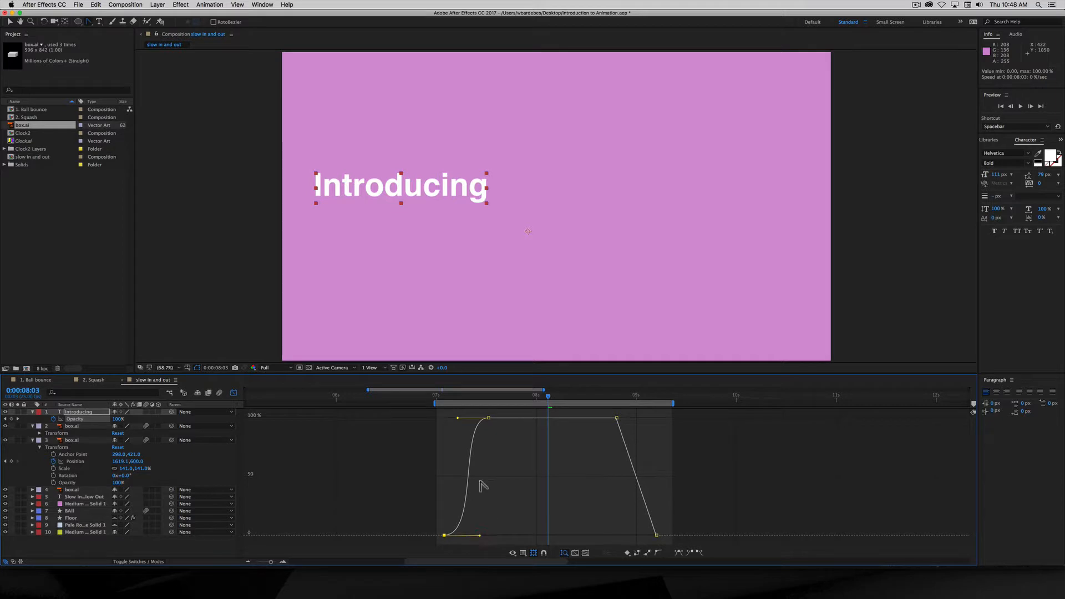
- Ease the fade-out into the final 0% keyframe and preview the animation
drag(452, 397, 504, 397)
drag(573, 414, 638, 421)
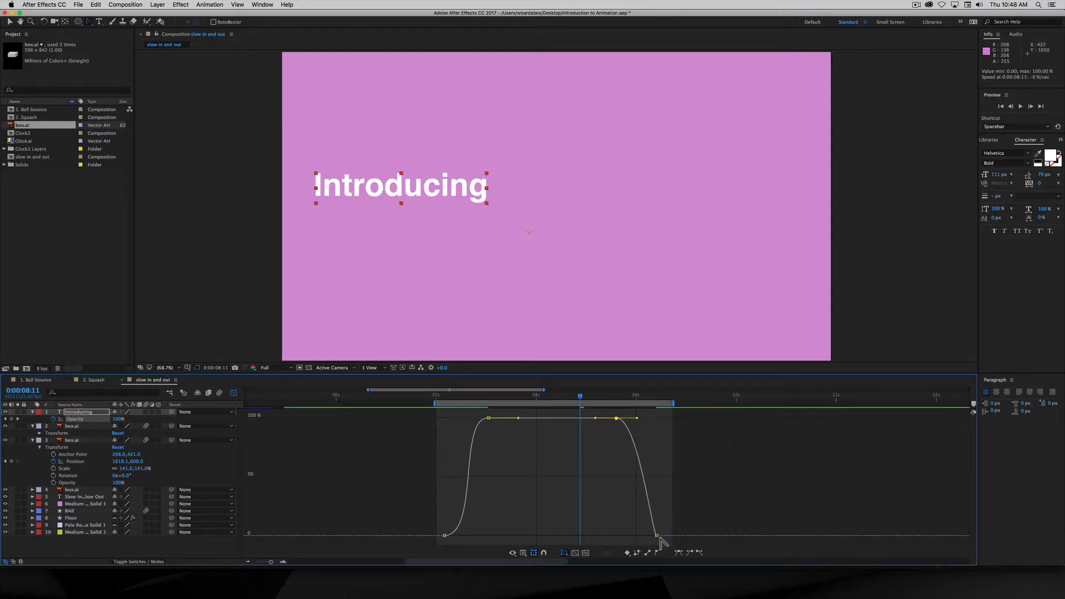
drag(656, 535, 609, 528)
key(space)
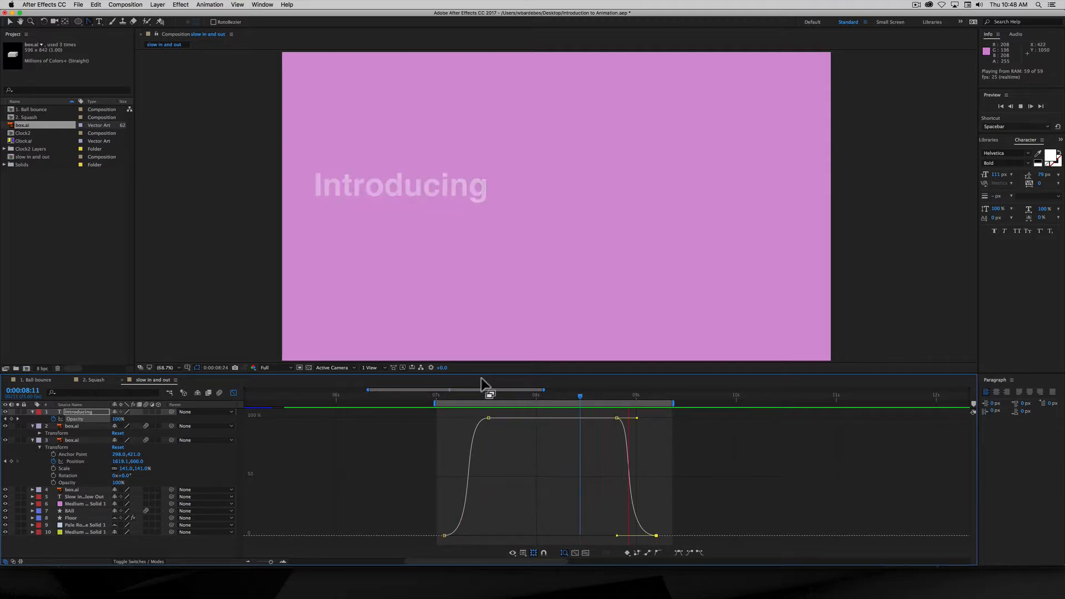
key(space)
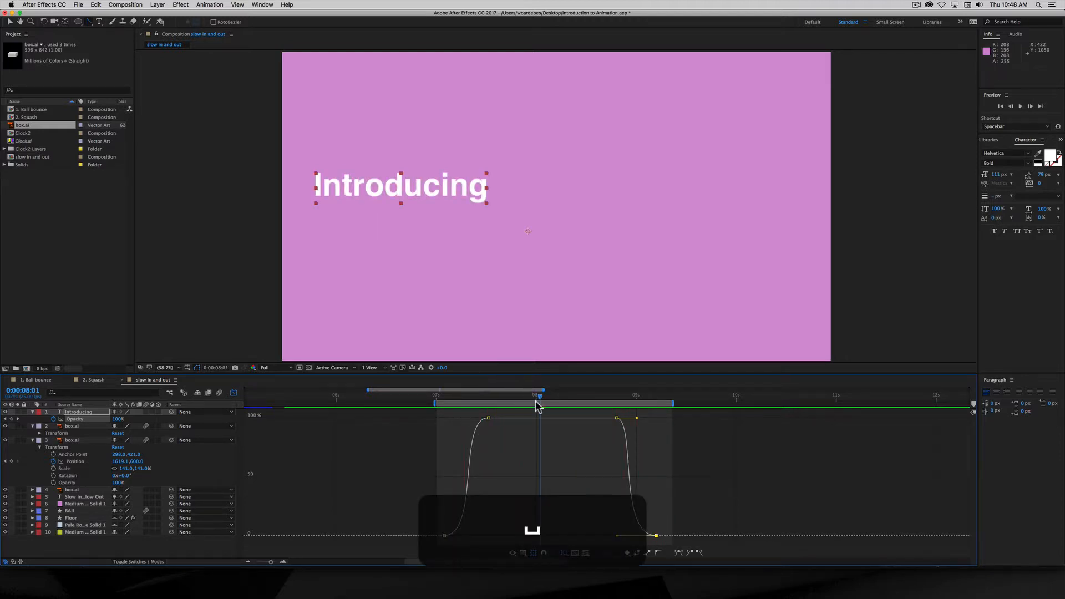
- Undo both ease edits, apply Easy Ease to all four opacity keyframes, and preview
key(super+z)
key(super+z)
key(super+z)
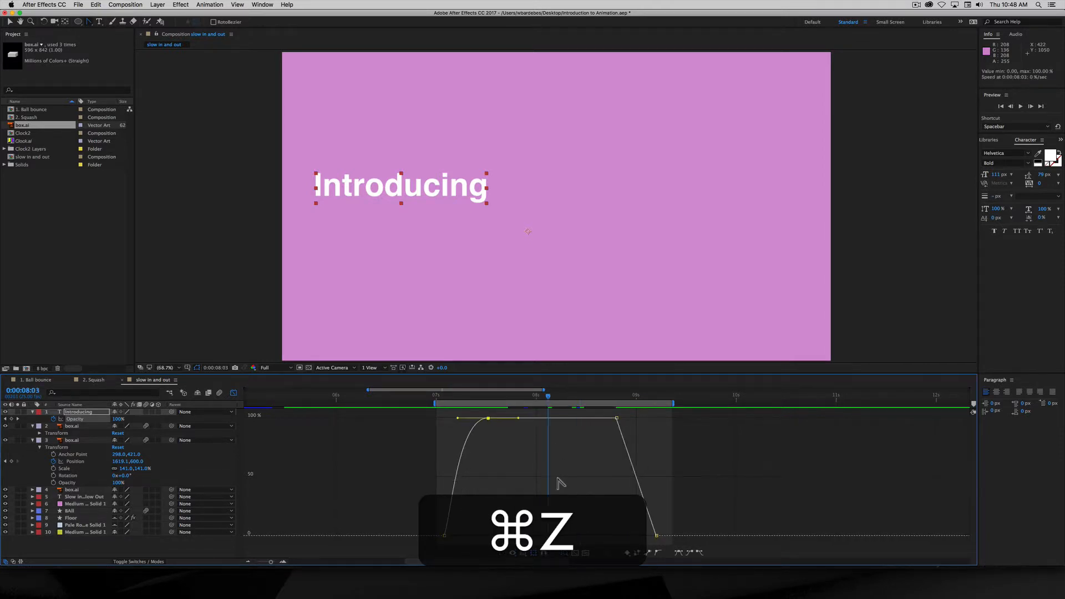
key(super+z)
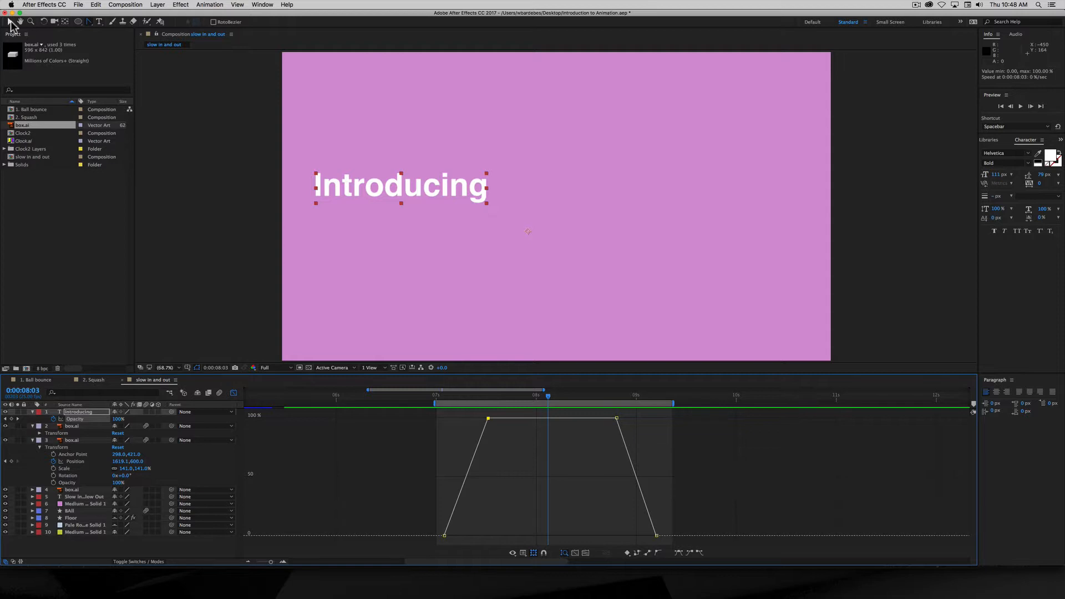
click(11, 23)
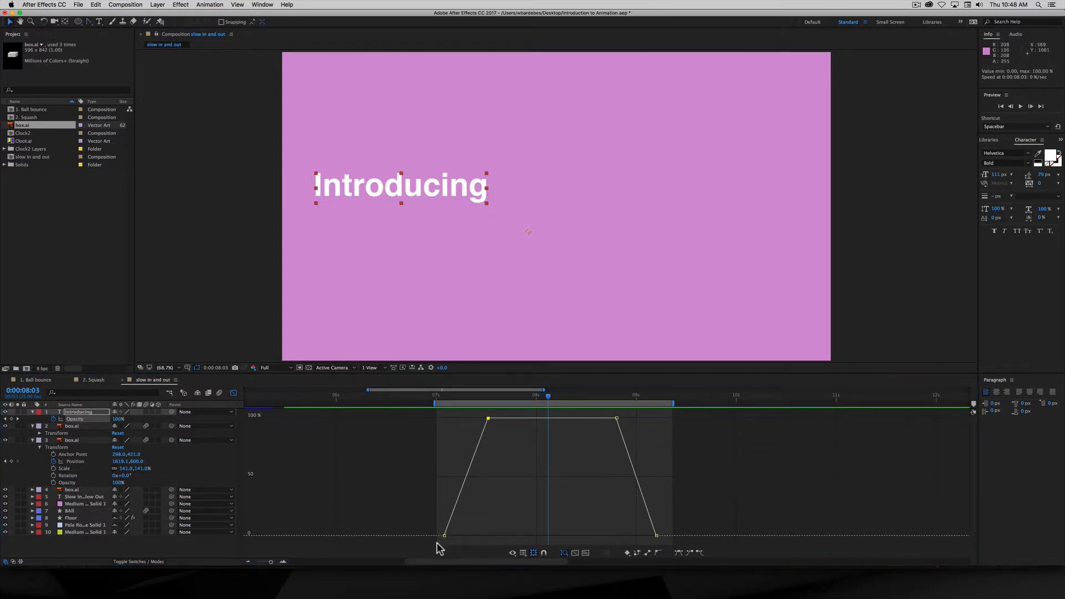
drag(438, 543, 675, 421)
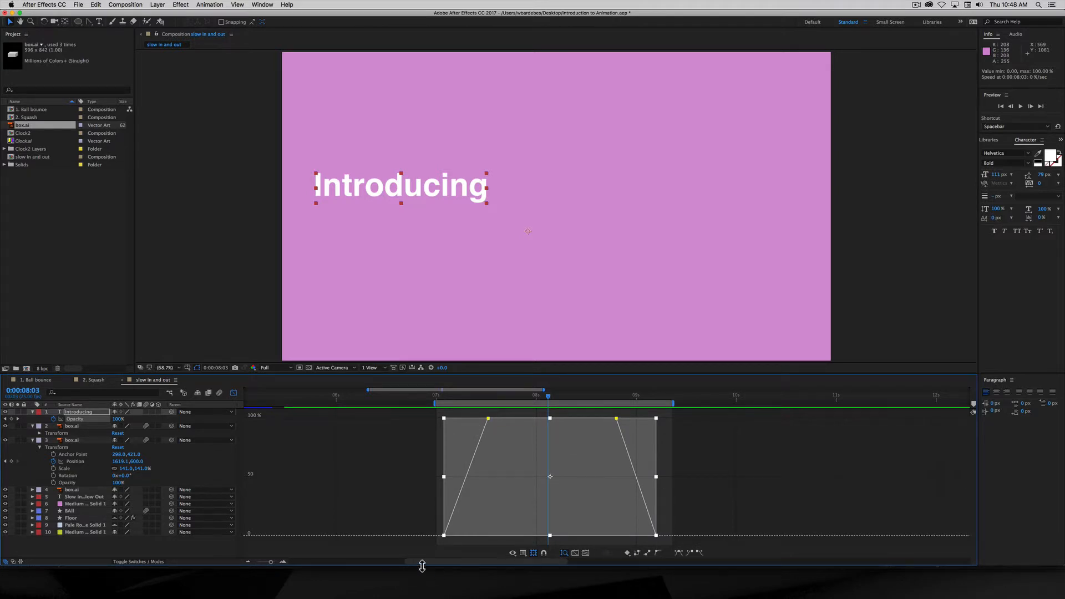
click(679, 552)
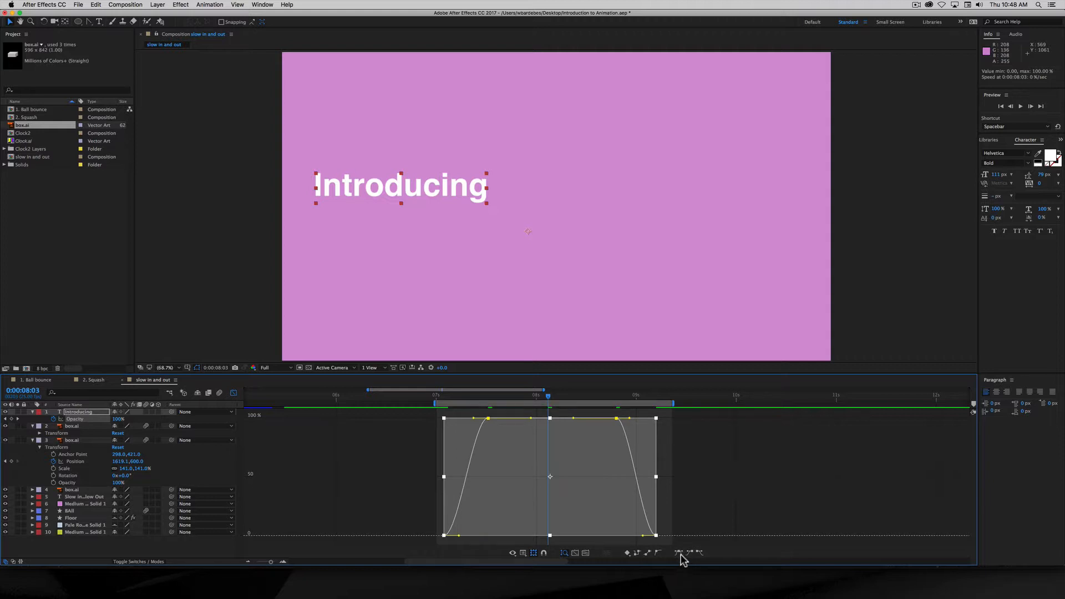
key(space)
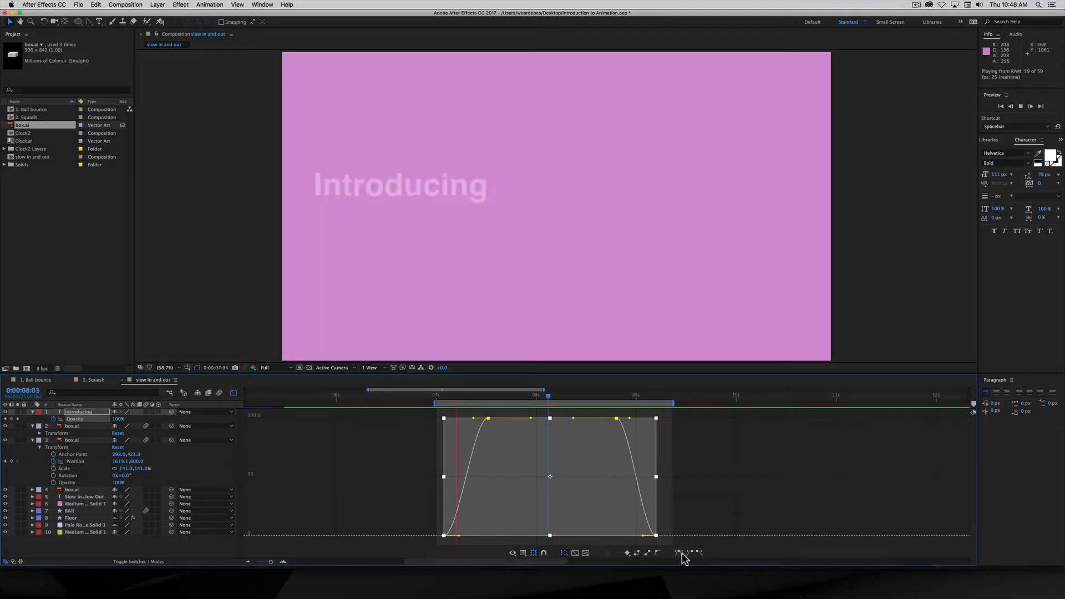
key(space)
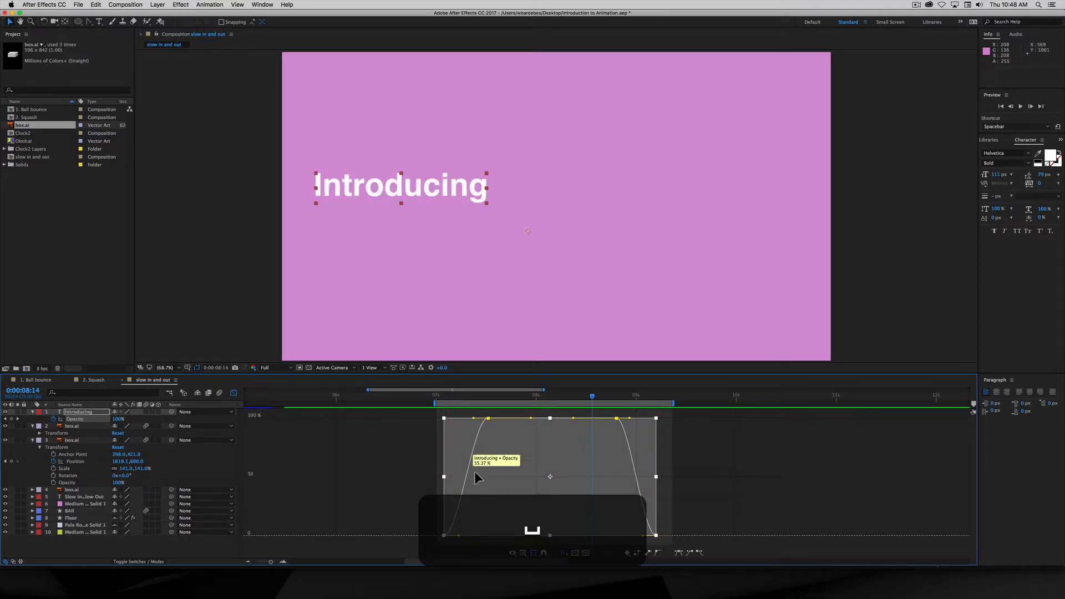
- Lengthen the fade-in's ease handles at the 0% and 0:00:07:13 100% keyframes
click(419, 474)
click(487, 418)
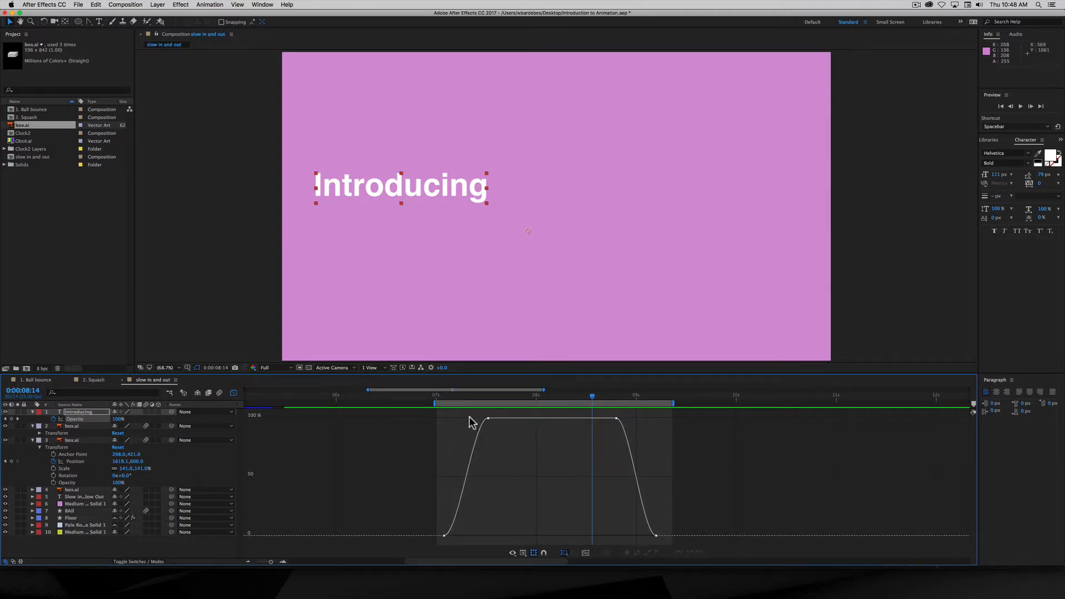
click(483, 420)
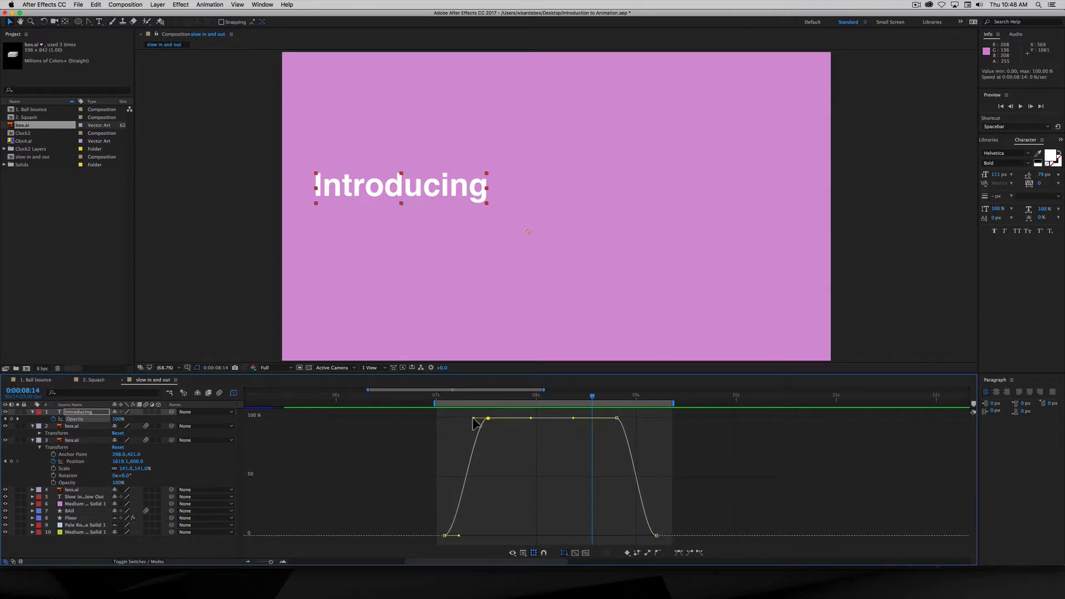
drag(473, 419, 451, 418)
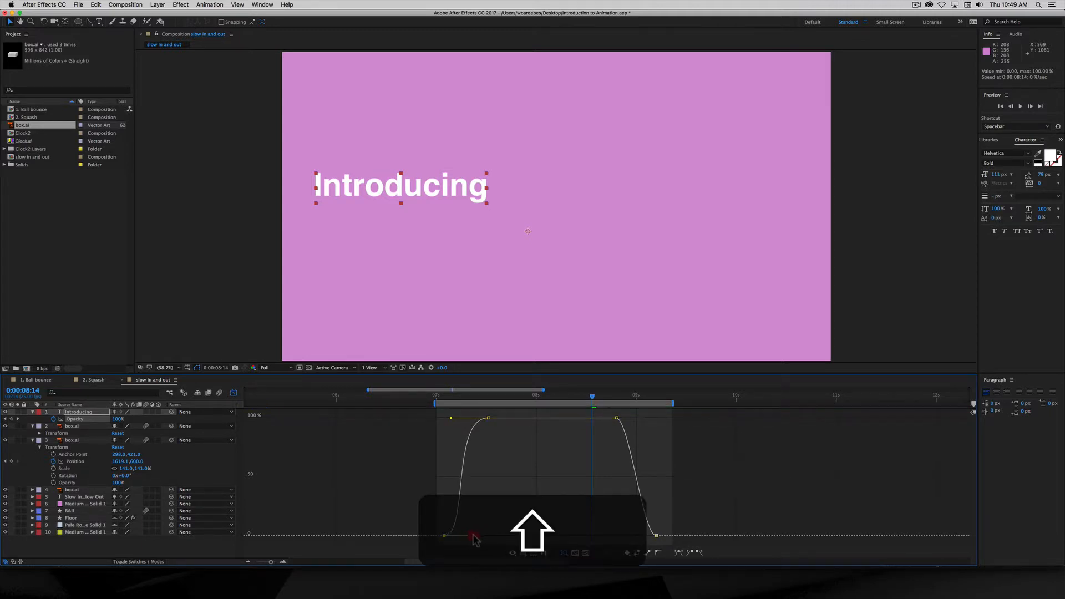
drag(461, 536, 486, 536)
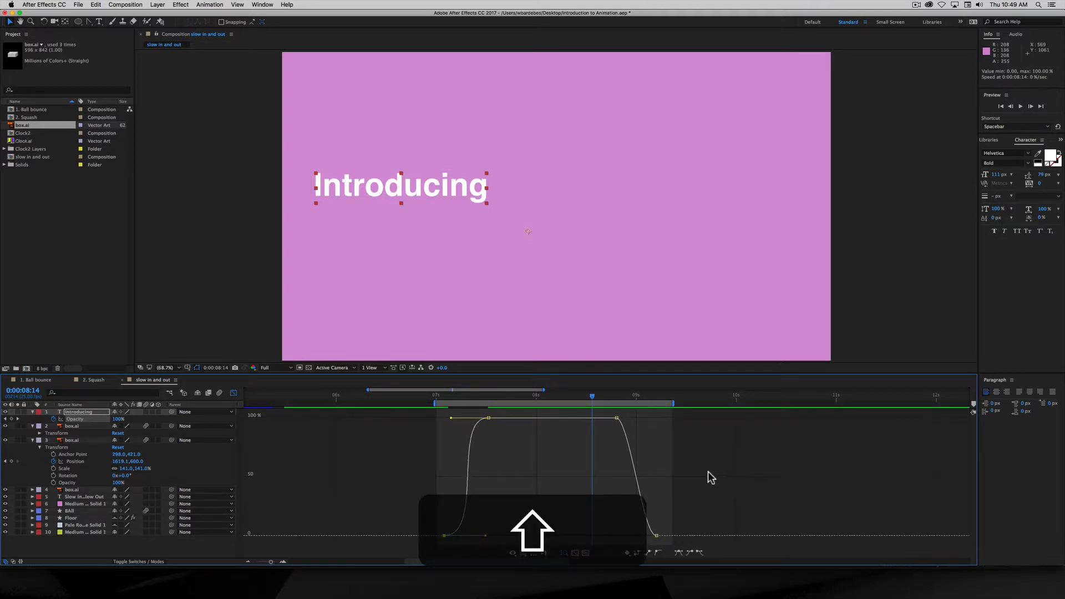
- Leave the graph editor, collapse the Introducing and box.ai layers, and hide the Introducing layer
click(234, 392)
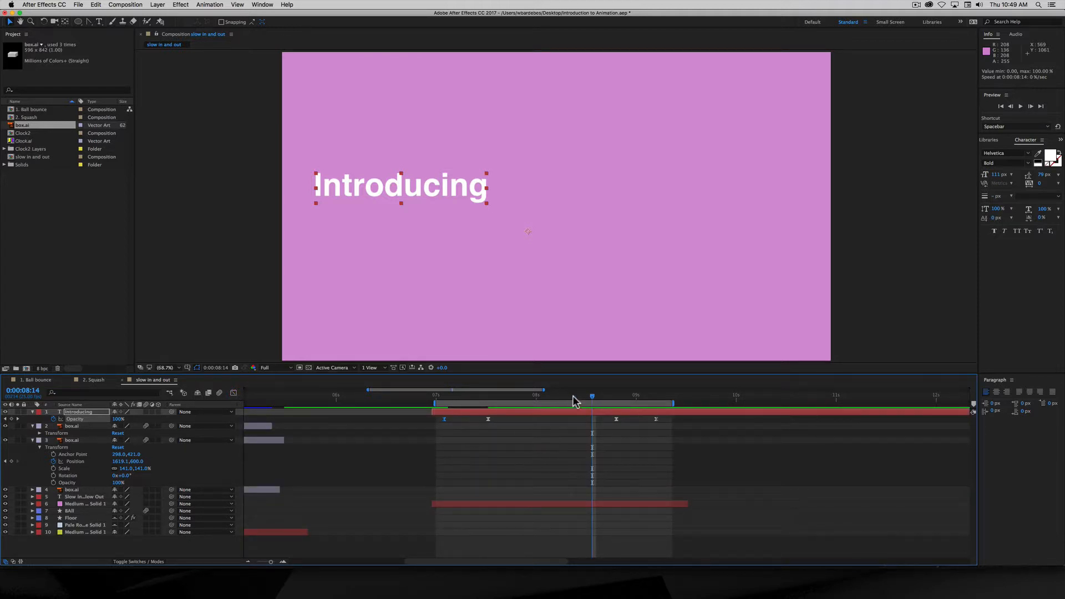
drag(592, 399, 560, 413)
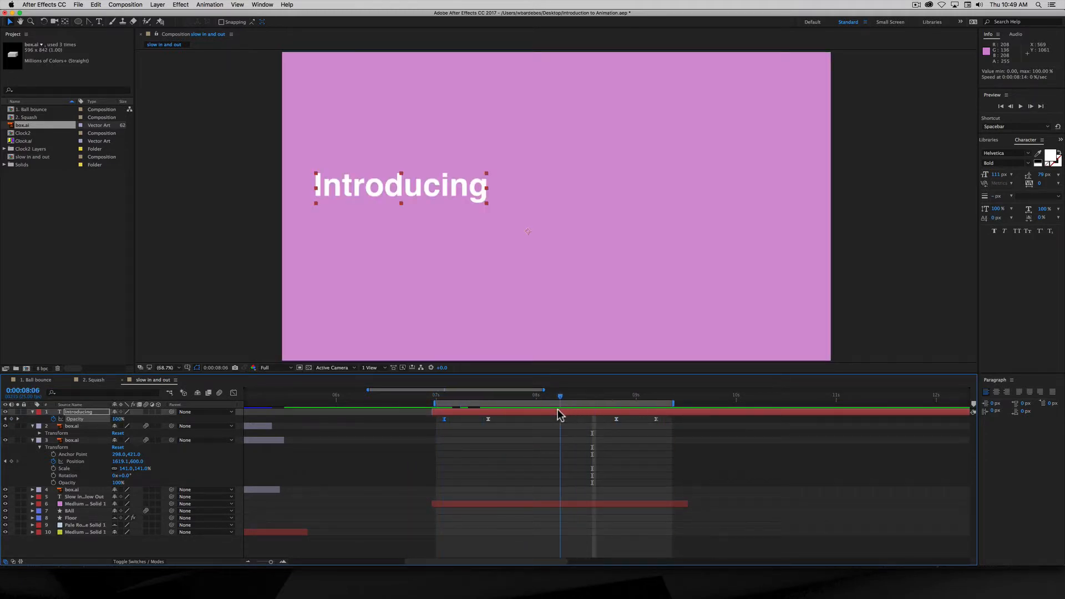
click(27, 414)
click(32, 412)
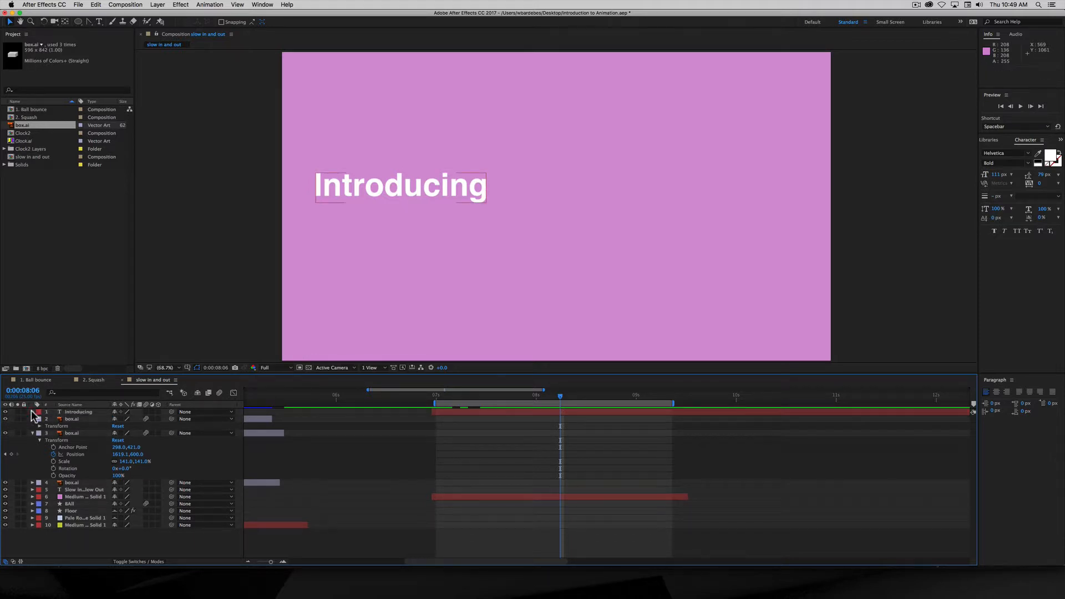
click(32, 419)
click(32, 426)
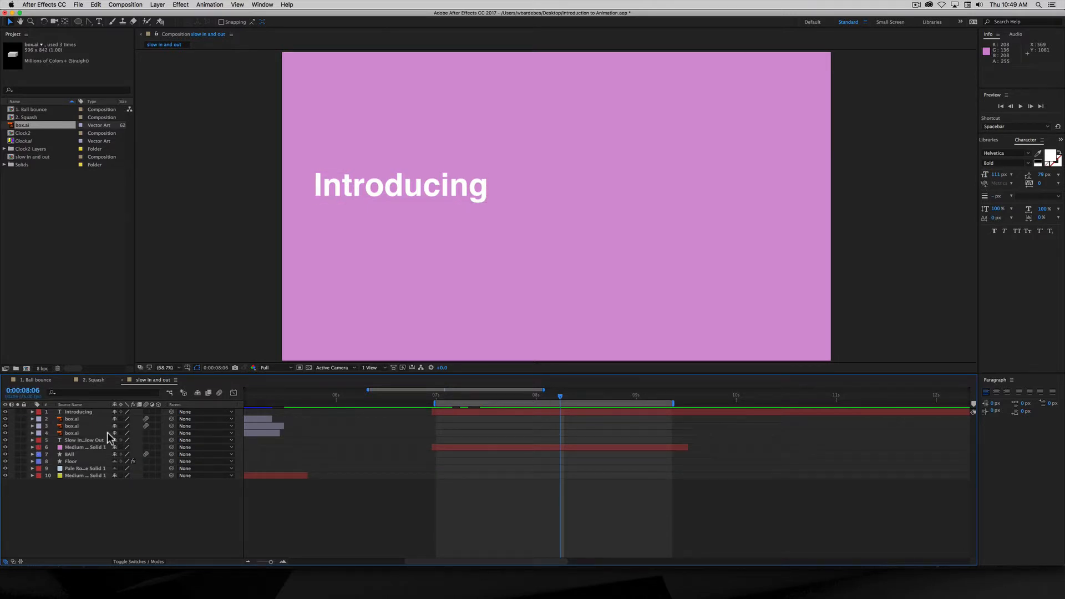
click(71, 412)
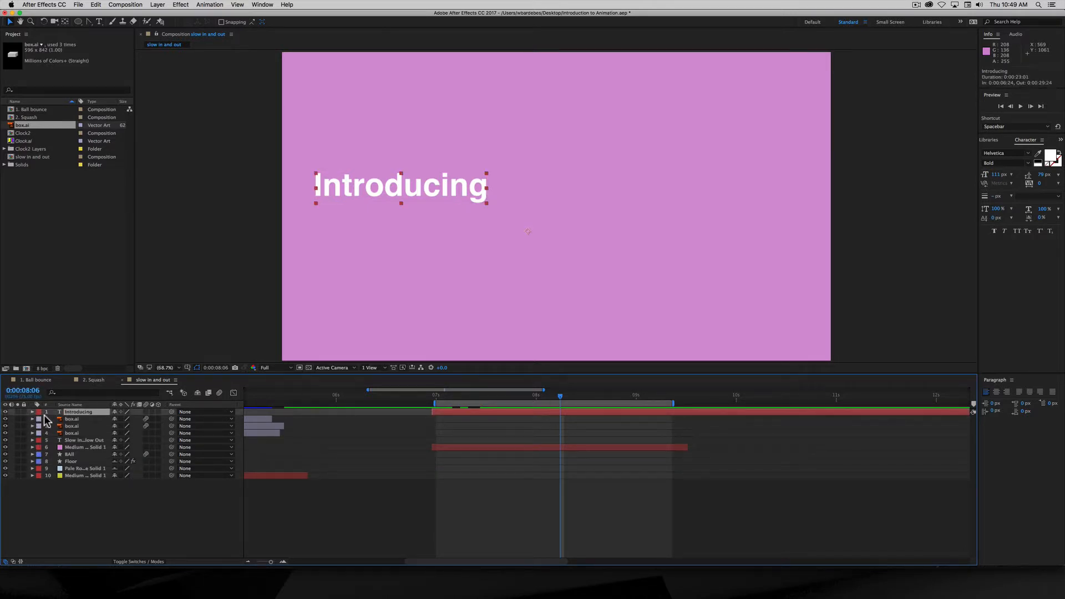
click(5, 412)
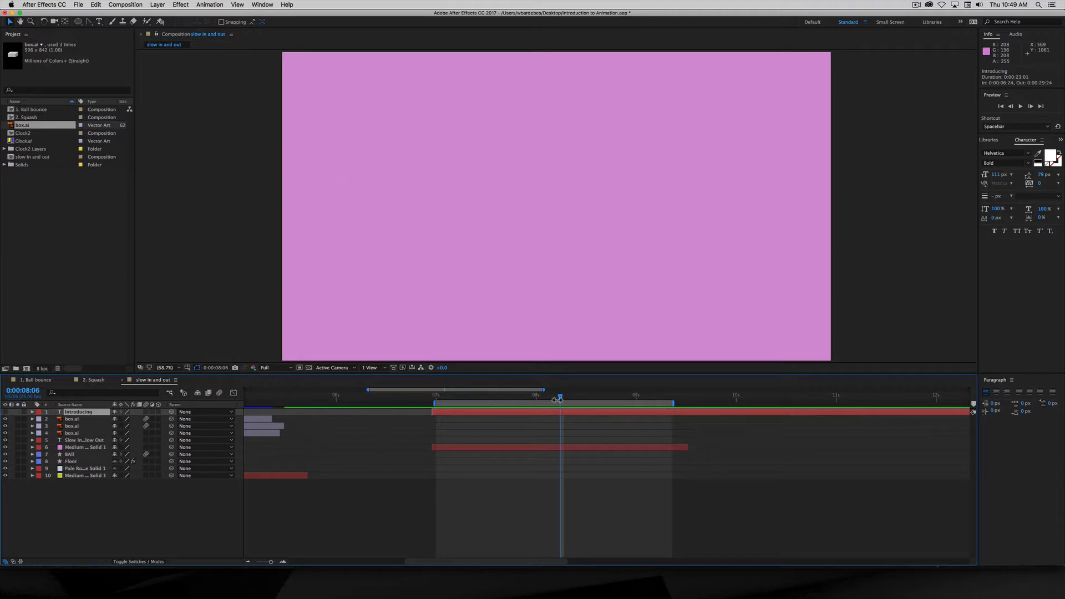
- Pick the Ellipse tool and set its shape fill to None, keeping the 76 px stroke
mouse_move(559, 398)
mouse_down()
mouse_move(444, 408)
mouse_move(571, 412)
mouse_move(556, 397)
mouse_up()
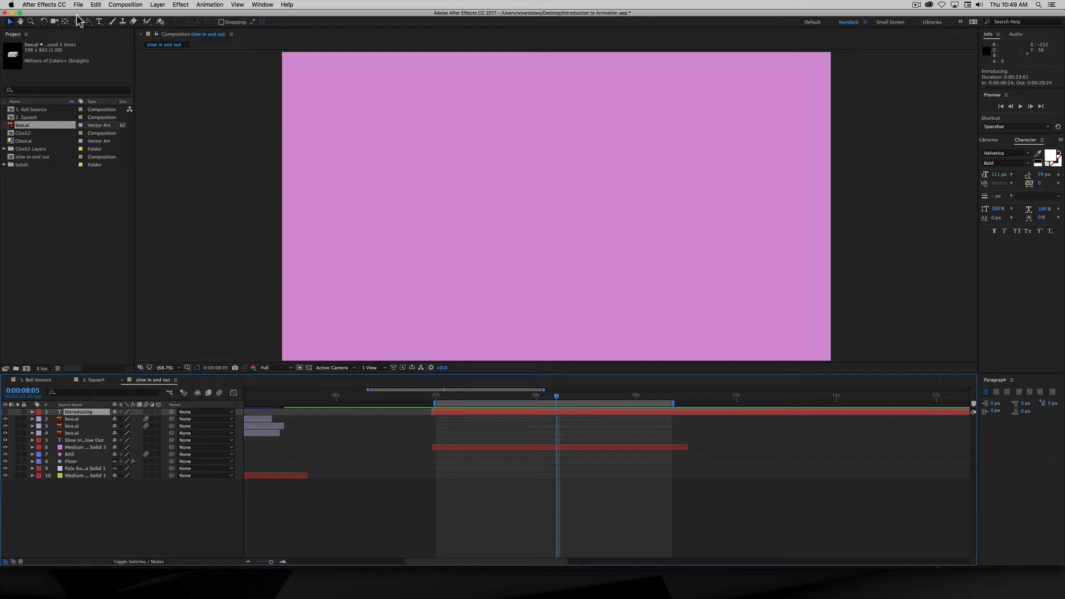
click(79, 22)
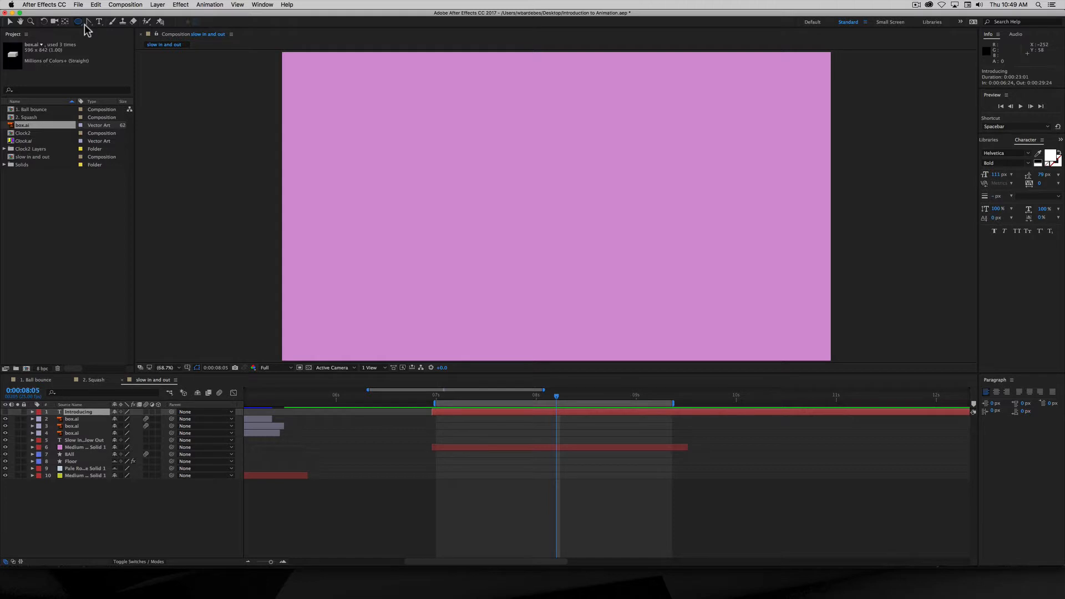
drag(78, 22, 108, 42)
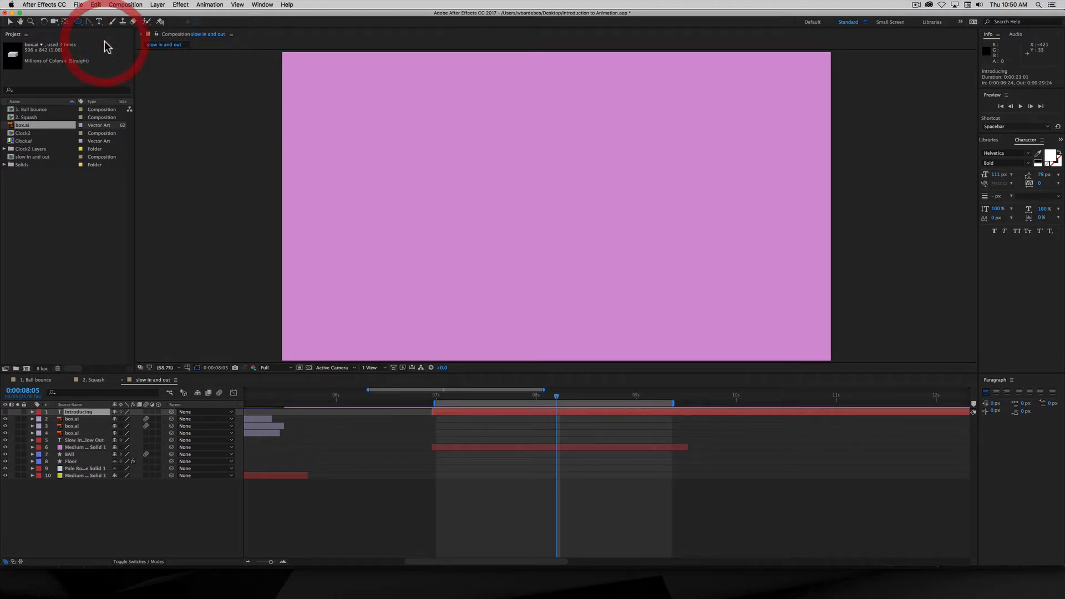
click(131, 517)
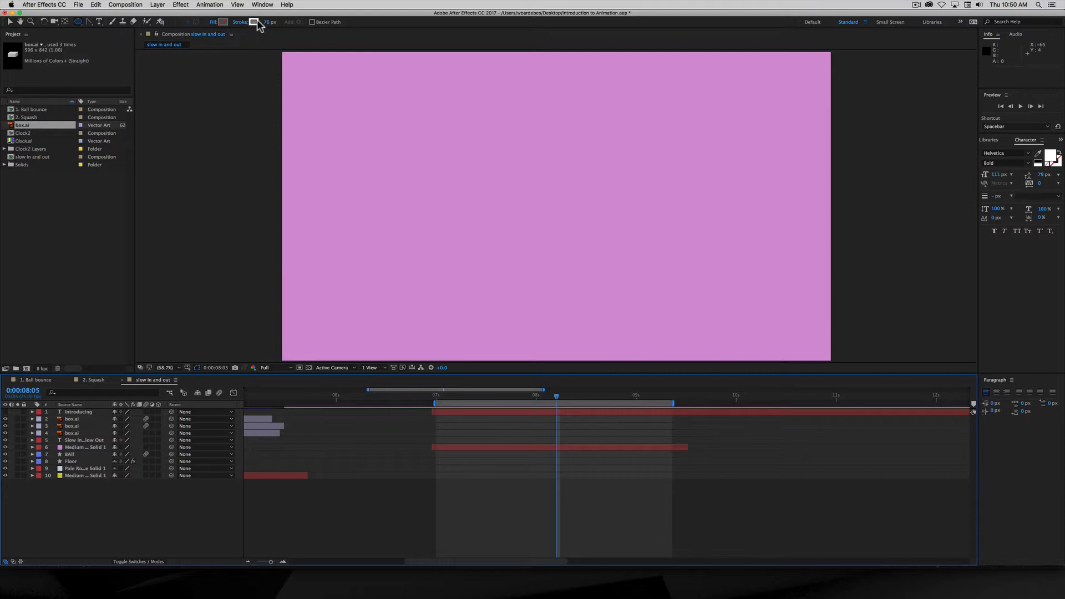
click(215, 22)
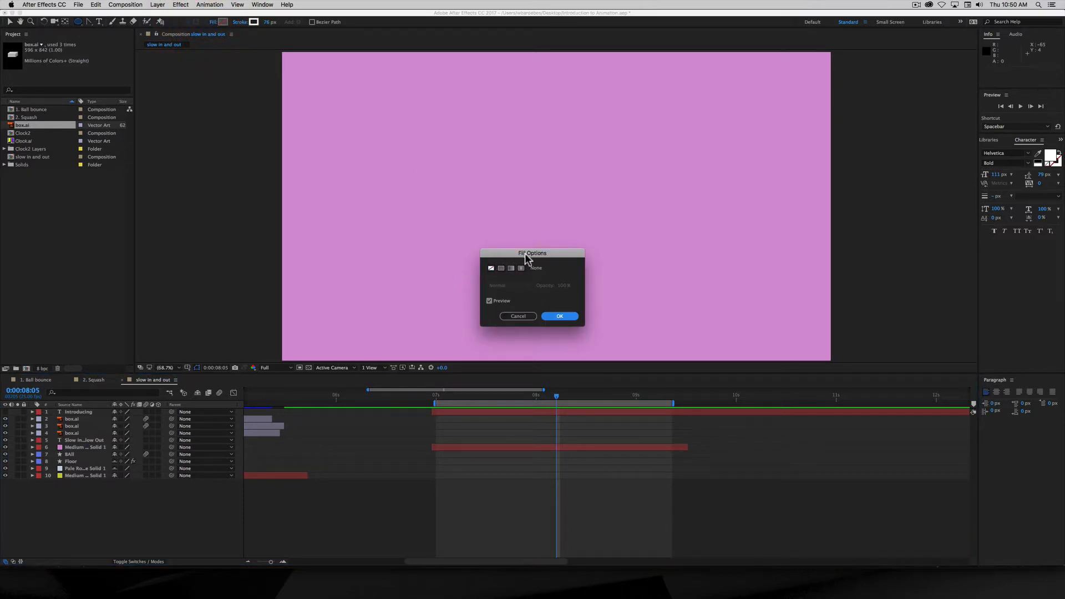
click(491, 265)
click(560, 316)
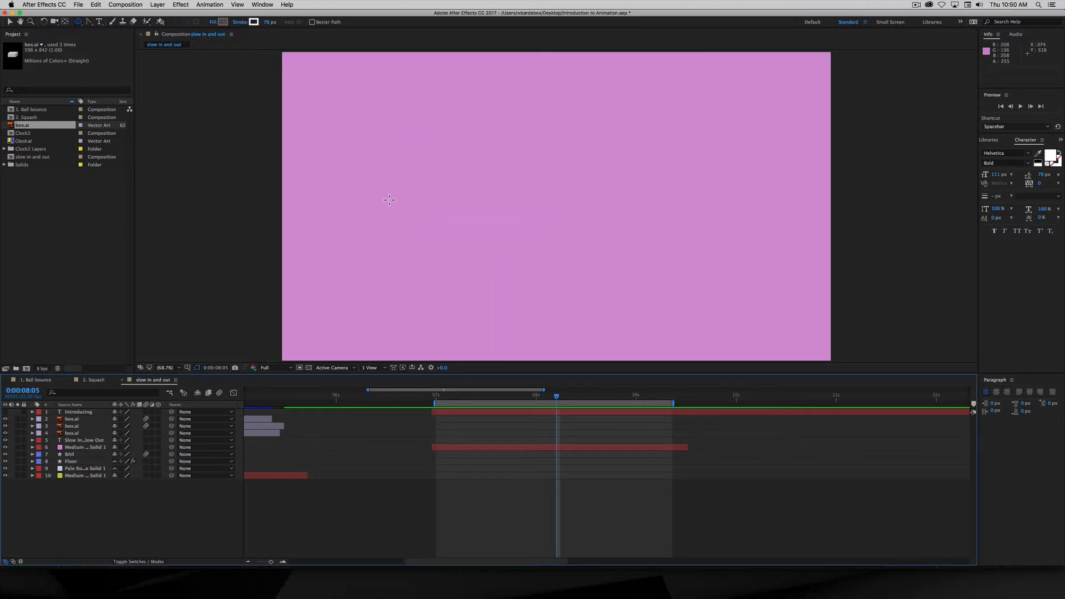
- Draw a white ring on the left, set its stroke to 148 px, and expand Contents > Ellipse 1
mouse_move(389, 200)
mouse_down()
mouse_move(452, 206)
mouse_move(538, 269)
mouse_move(488, 181)
mouse_move(528, 203)
mouse_up()
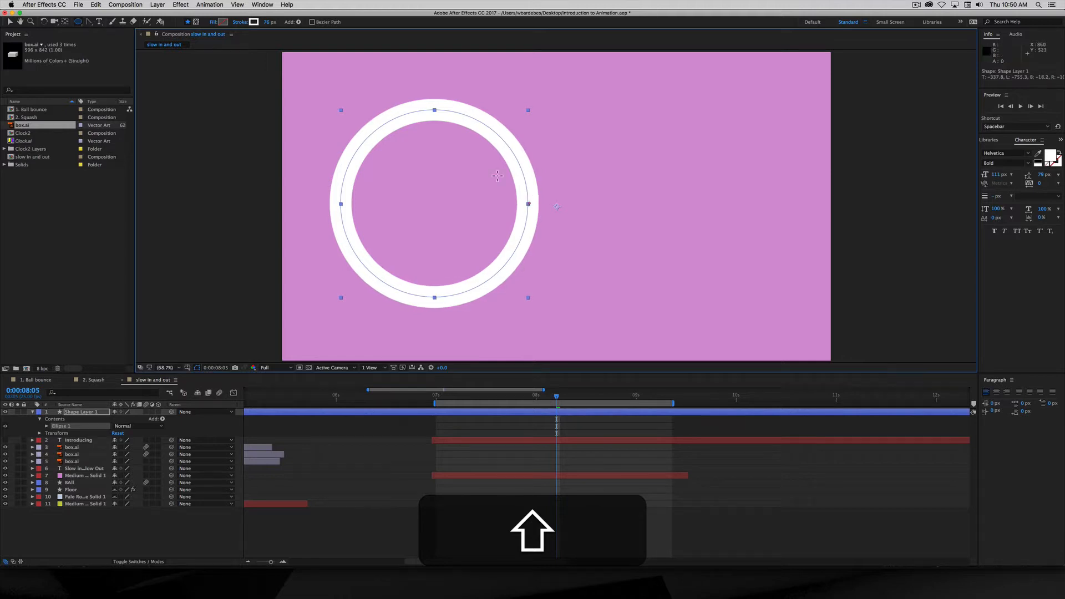
drag(267, 27, 296, 25)
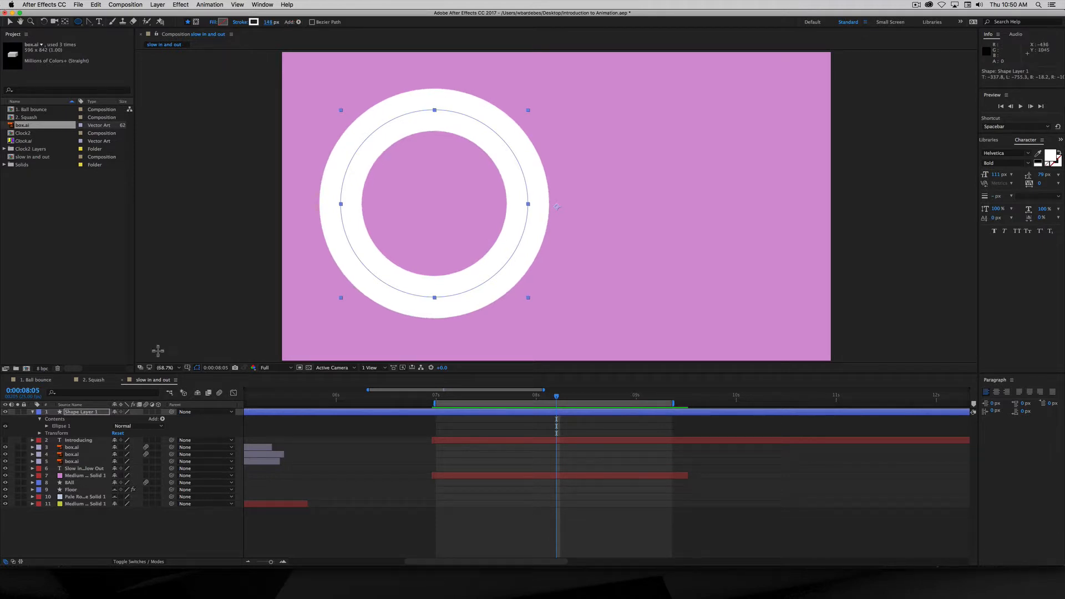
click(72, 413)
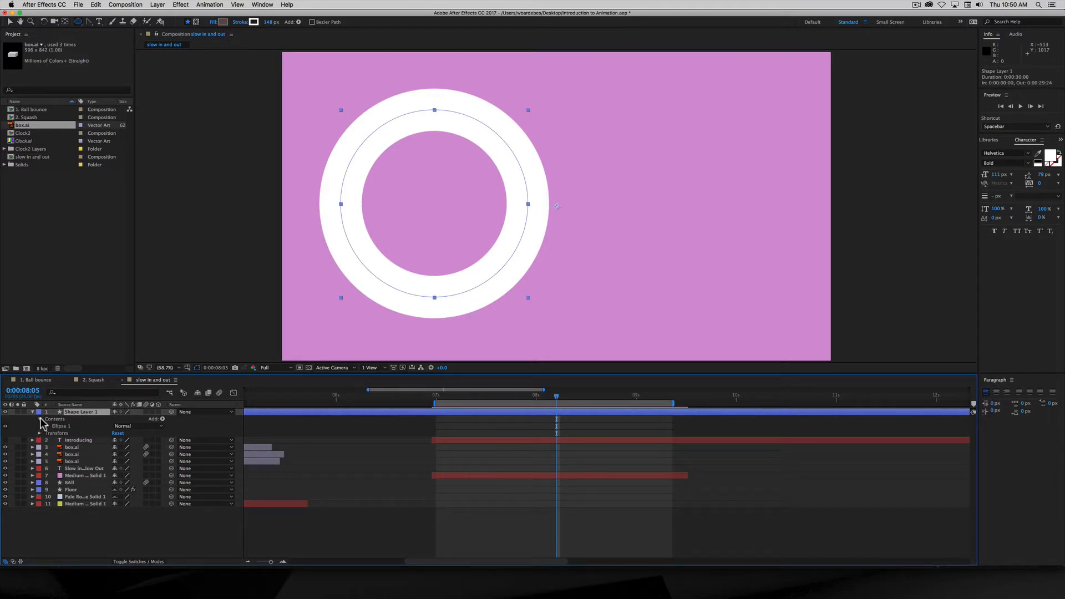
click(53, 420)
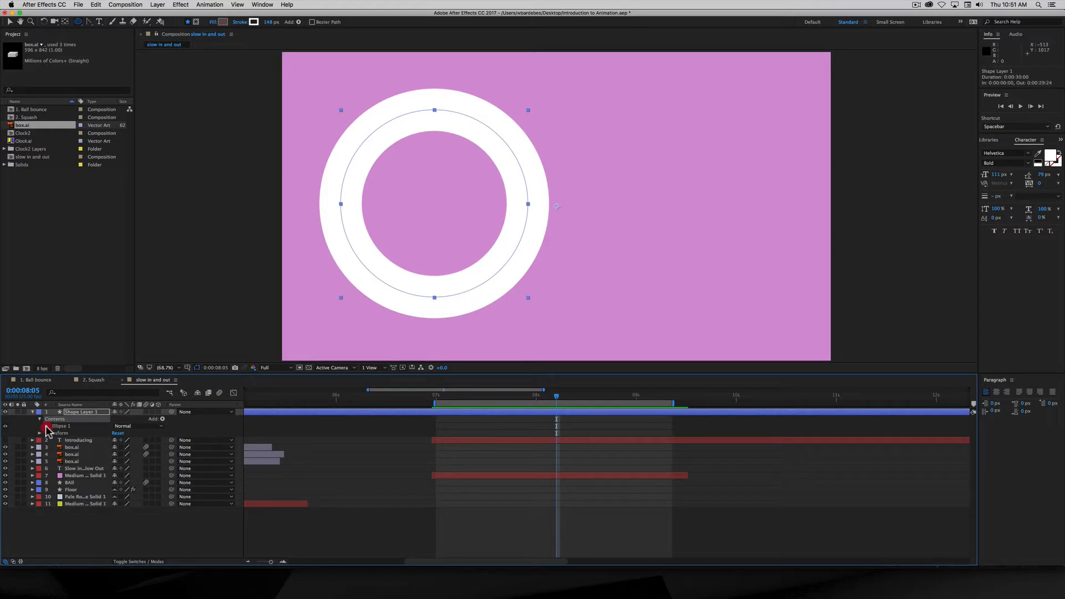
click(47, 426)
click(59, 427)
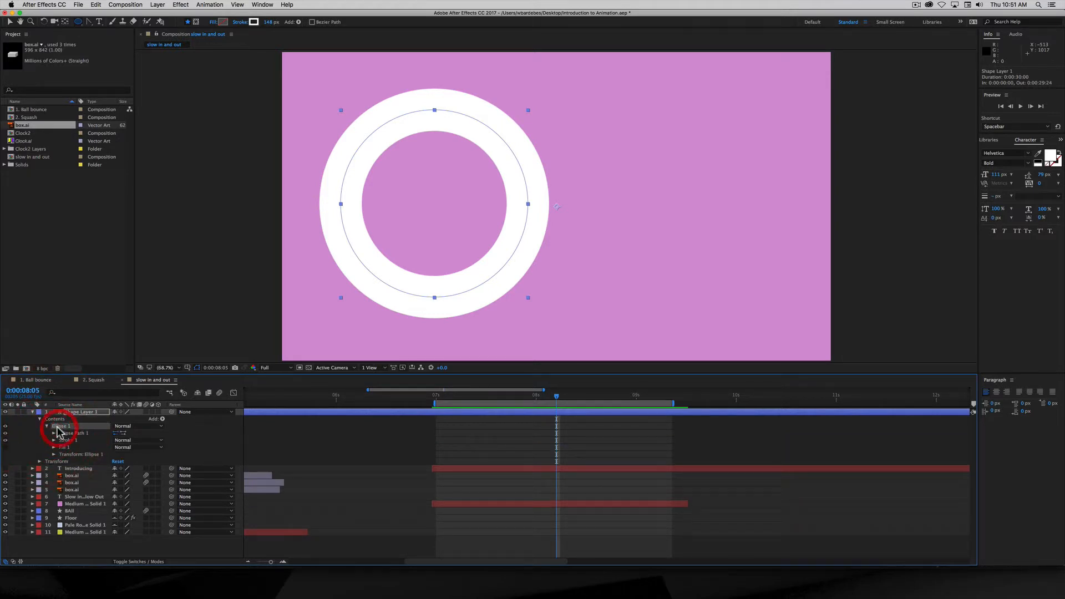
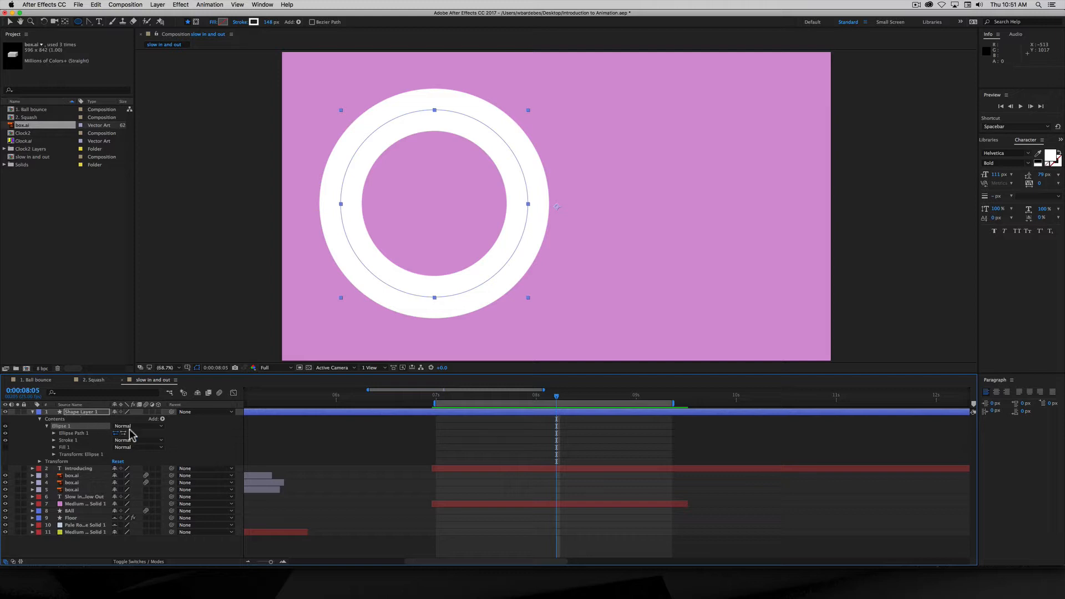
- Add Trim Paths to the ring's Ellipse 1 and expand Trim Paths 1 to show Start, End and Offset
click(161, 418)
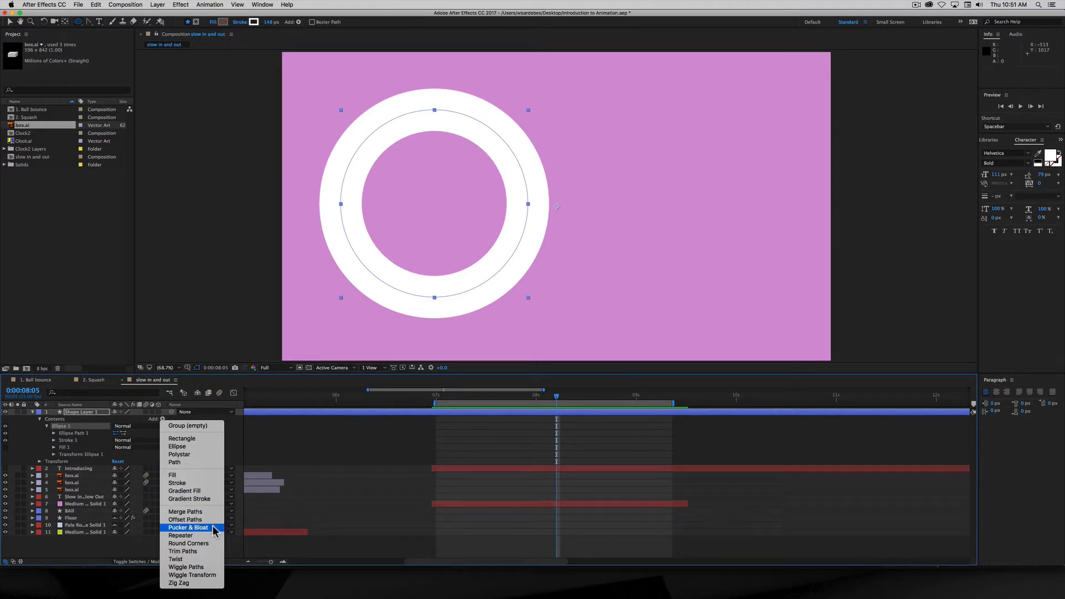
click(190, 553)
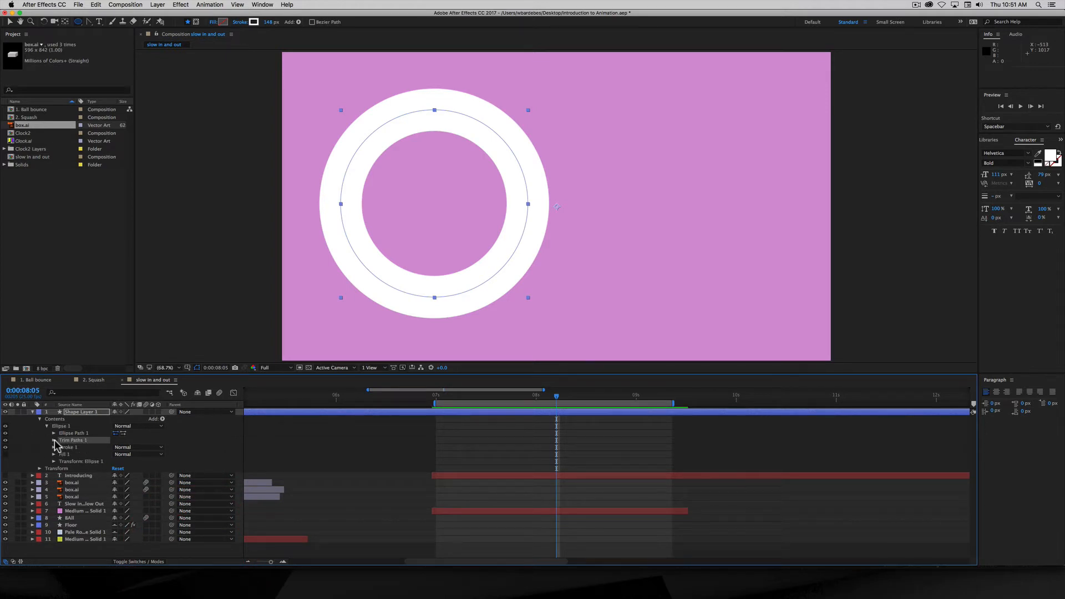
click(53, 441)
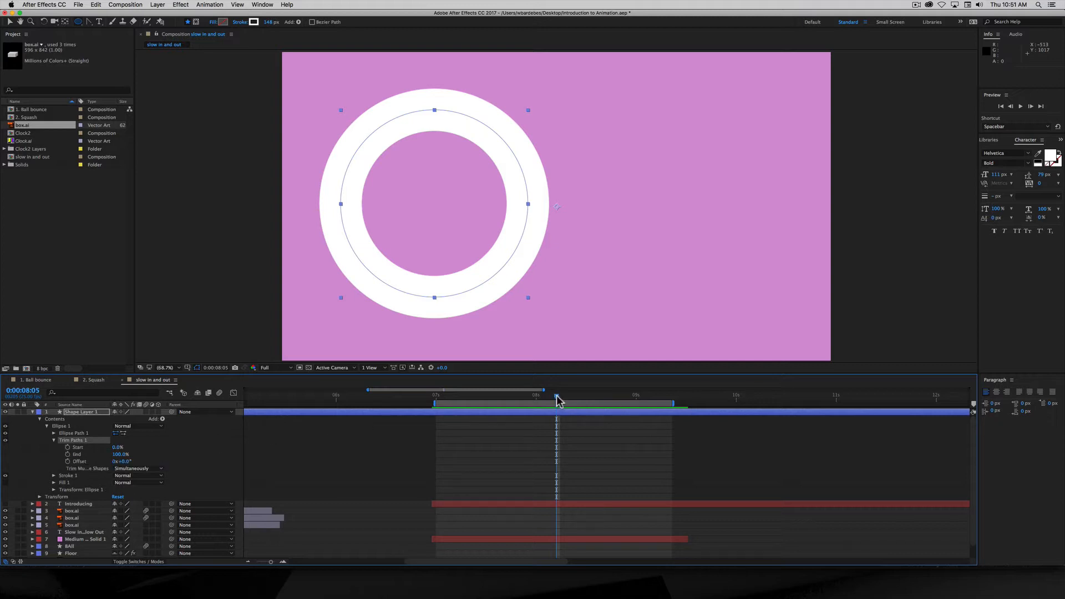
- At 0:00:07:02, scrub Trim Paths Start and End to test the ring opening into an arc
drag(558, 400, 447, 413)
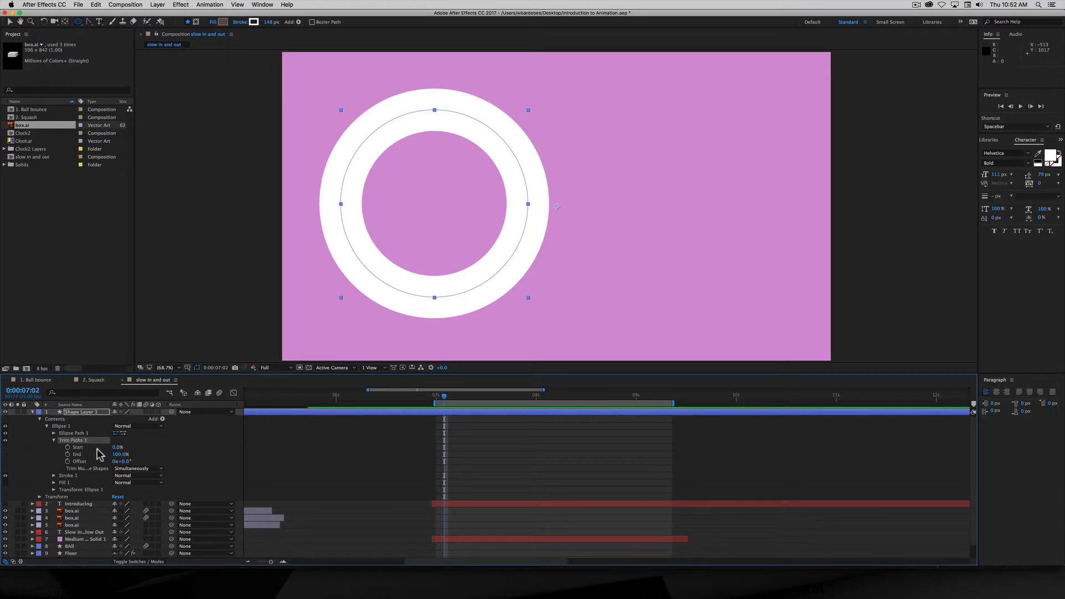
mouse_move(116, 447)
mouse_down()
mouse_move(161, 452)
mouse_move(108, 457)
mouse_up()
drag(120, 455, 247, 444)
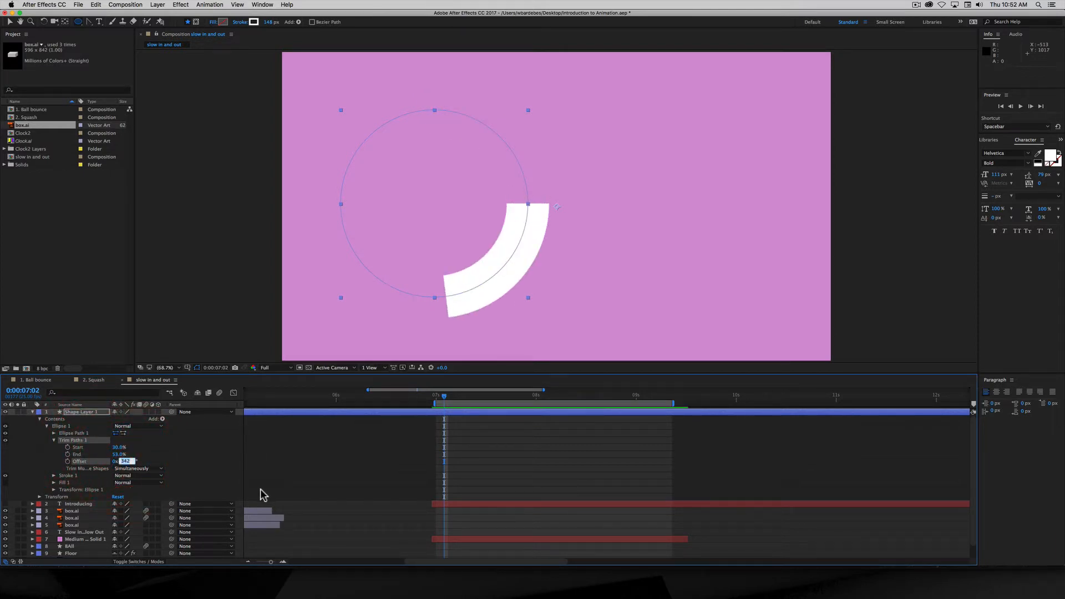
- Set Offset to 0, Start to 0% and End to 0% so the ring disappears
text(0)
key(Tab)
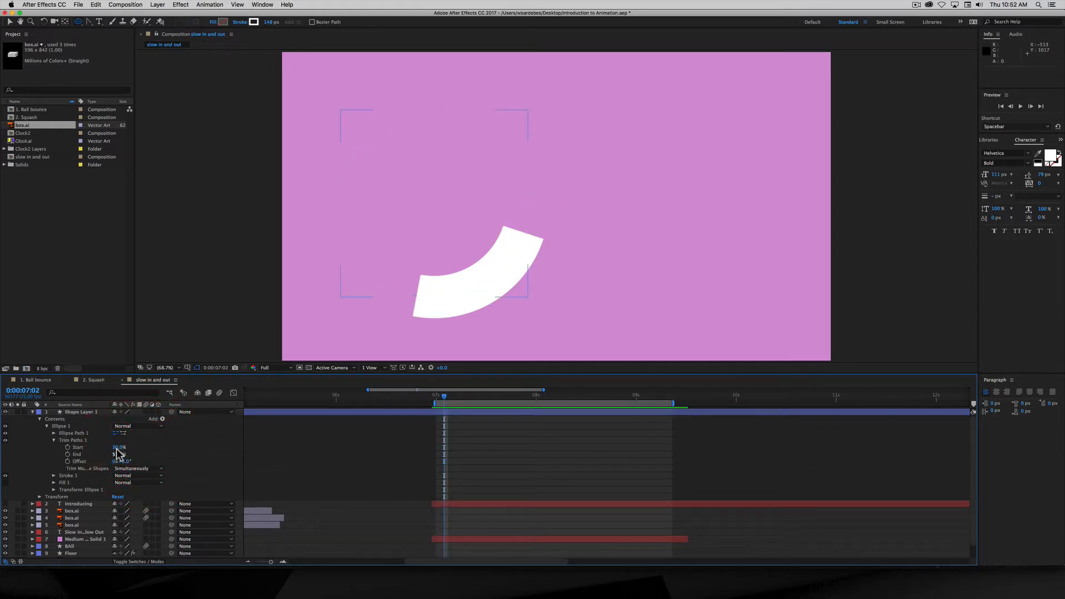
click(118, 446)
text(0)
key(Return)
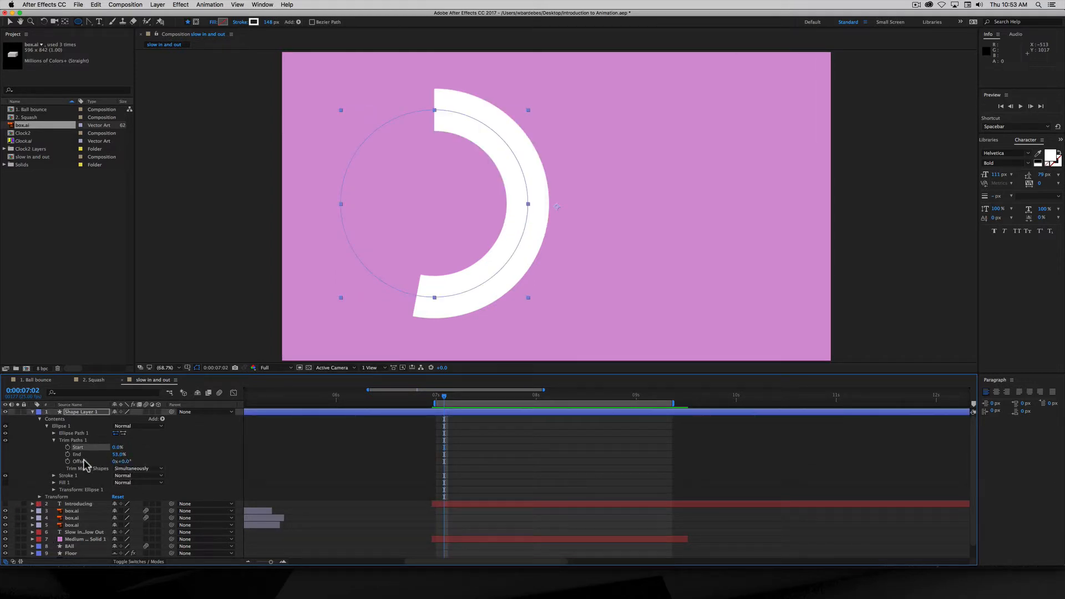
drag(119, 454, 91, 462)
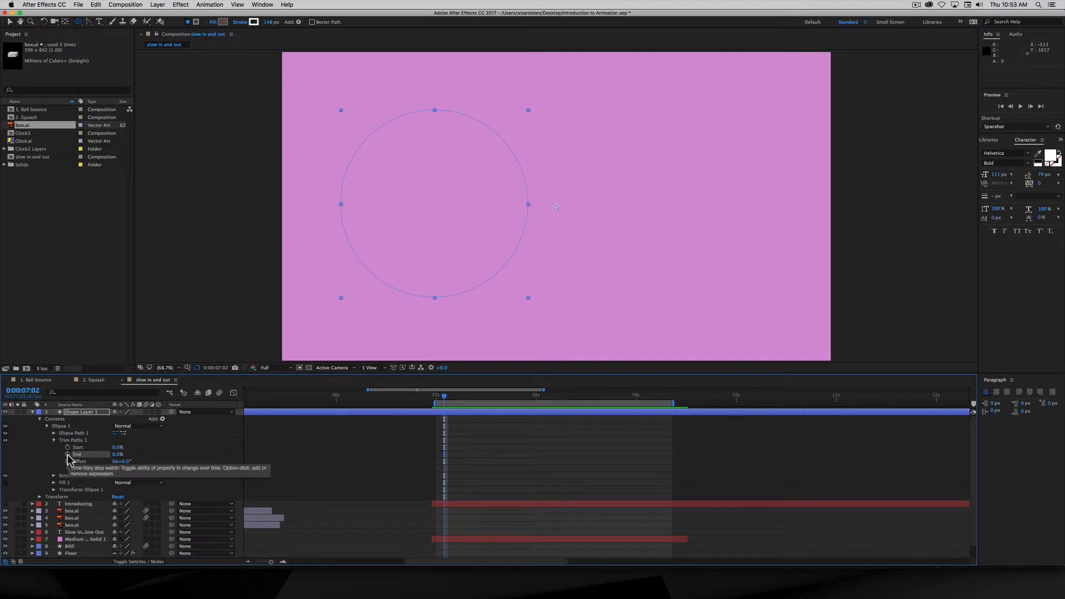
- Keyframe End at 0% at 7:02 and 100% at 0:00:07:09, and include End in the graph
click(68, 454)
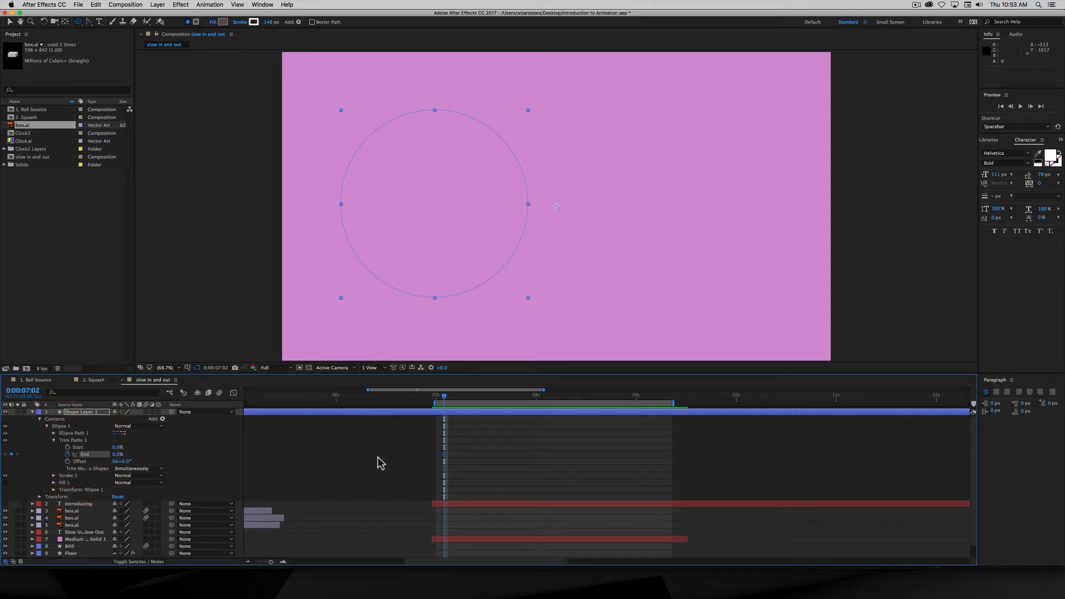
drag(445, 397, 472, 404)
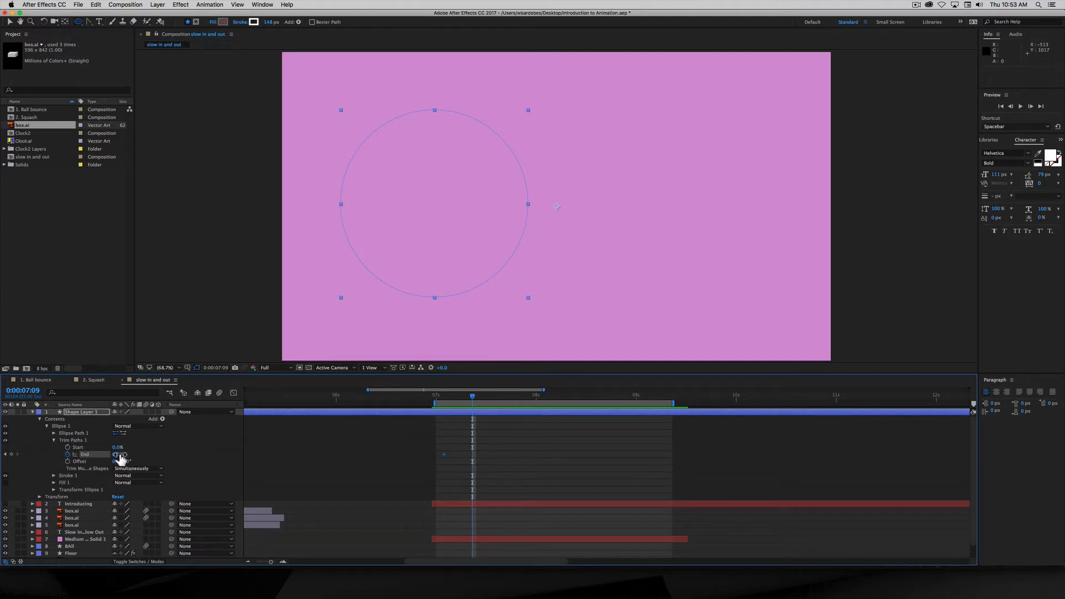
drag(117, 454, 158, 454)
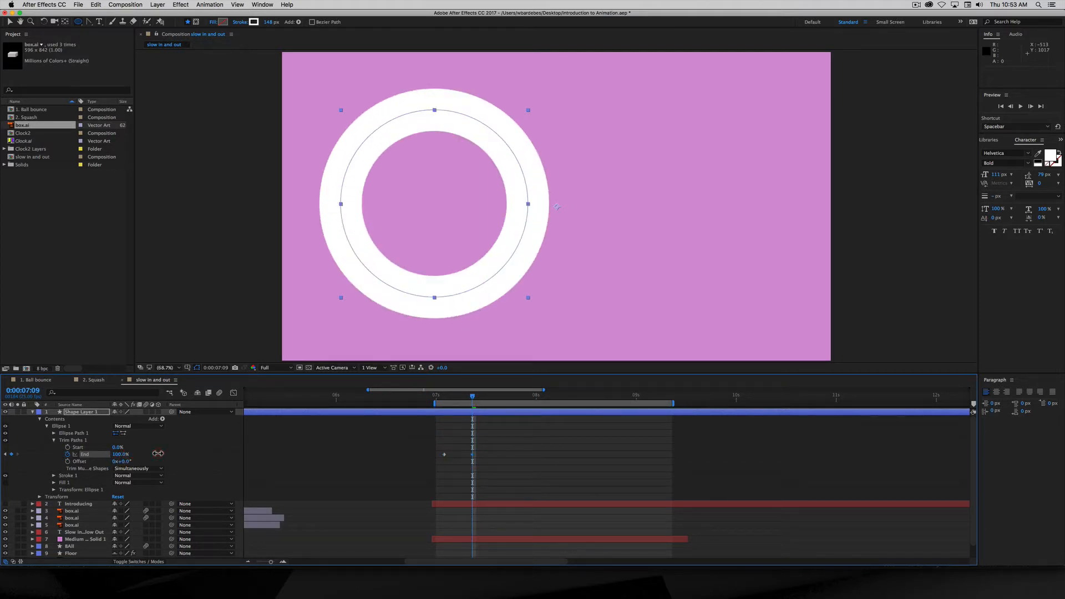
drag(159, 453, 158, 454)
click(75, 454)
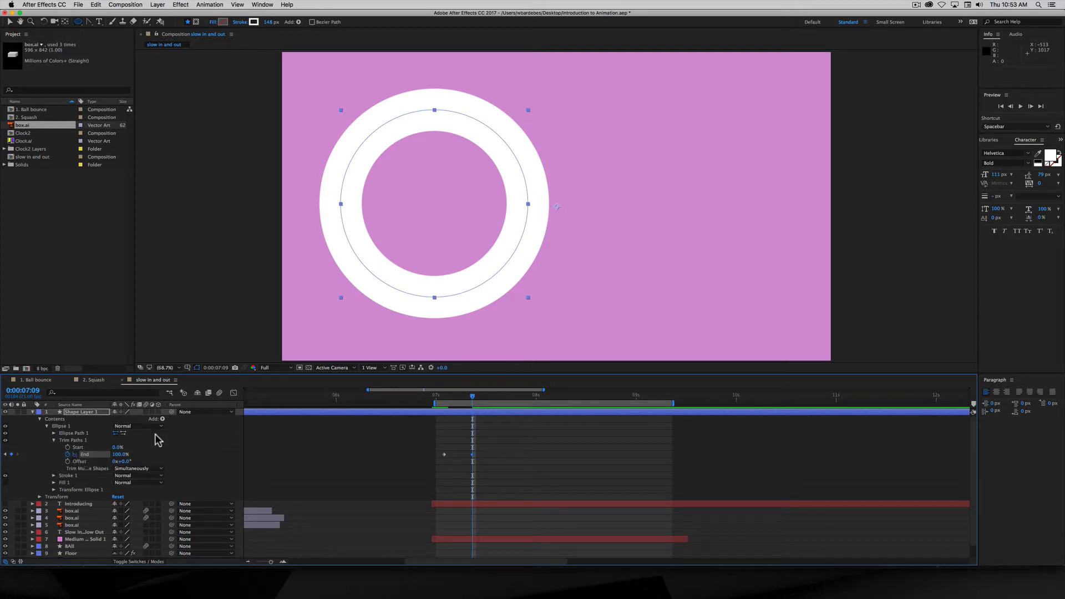
- View End's curve in the Graph Editor and preview the quick ring draw-on
click(233, 394)
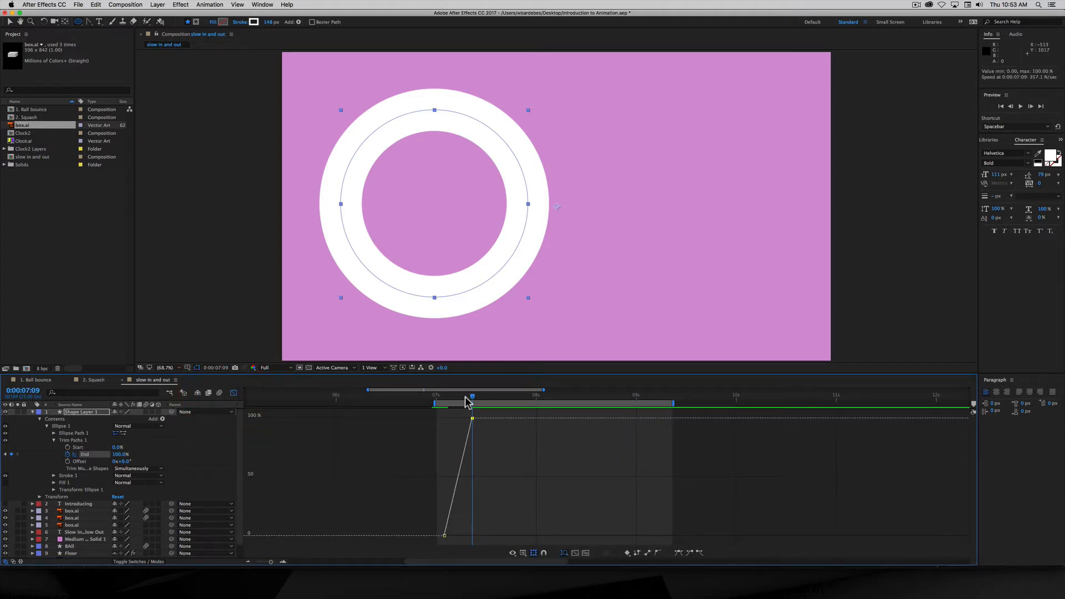
drag(471, 400, 439, 414)
key(space)
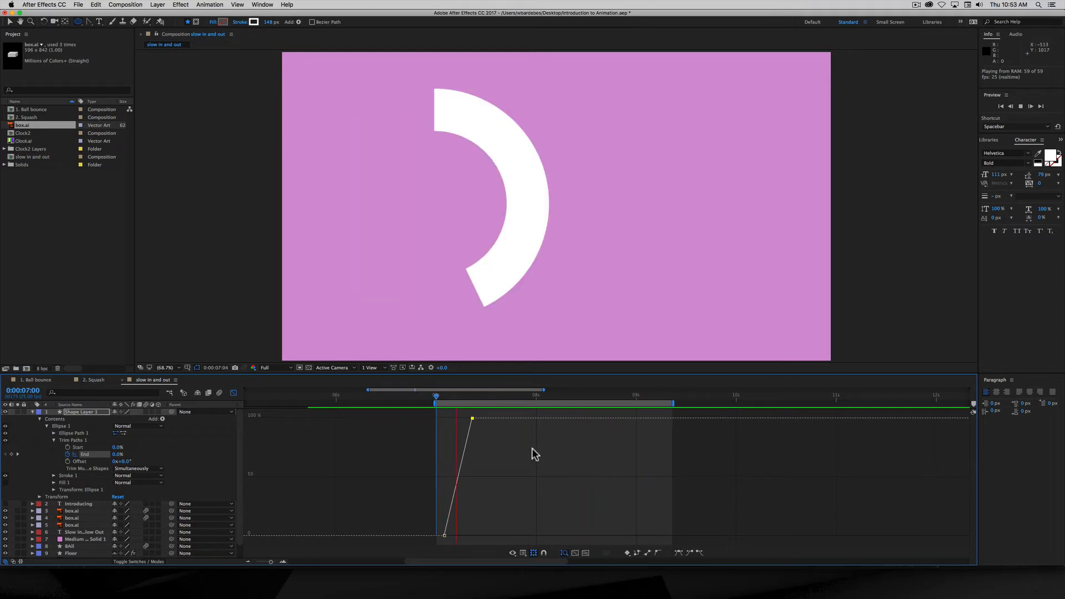
key(space)
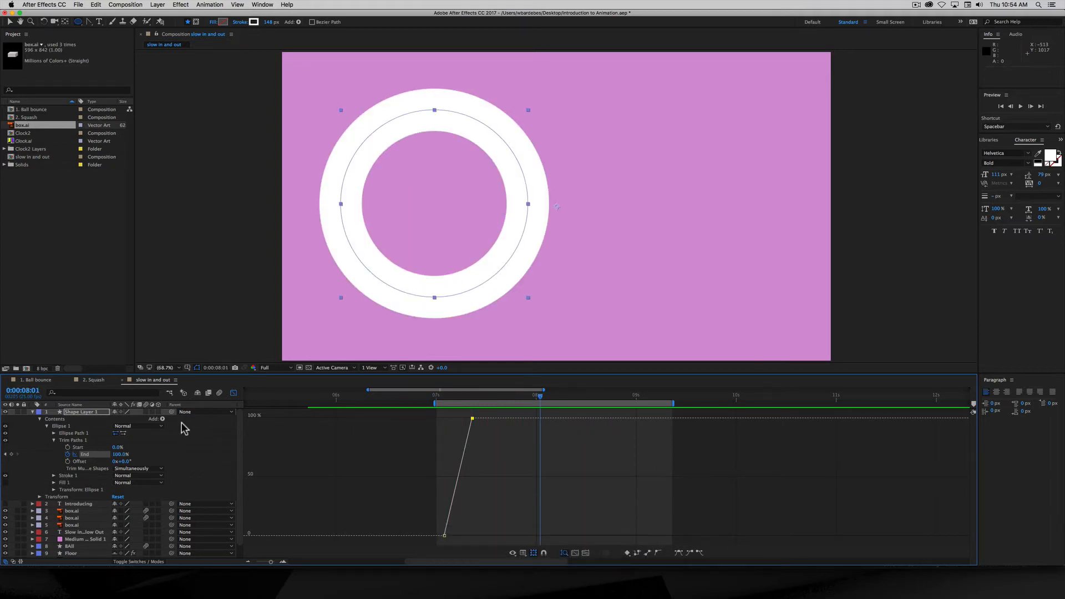
click(234, 393)
- Move the End 100% keyframe to 0:00:07:20 and preview the slower draw-on
click(472, 454)
drag(471, 454, 515, 456)
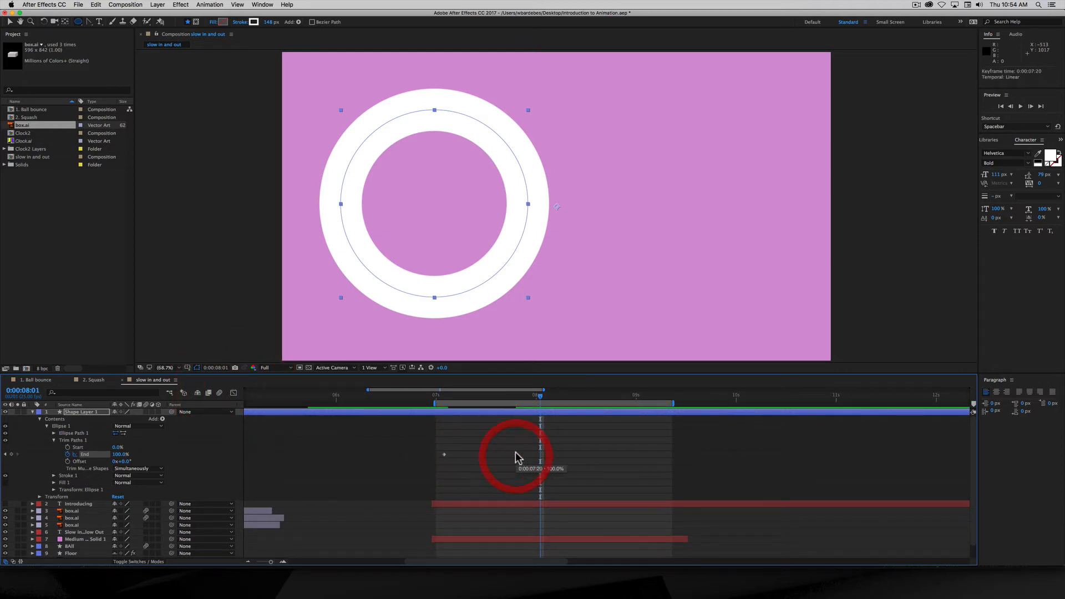
key(space)
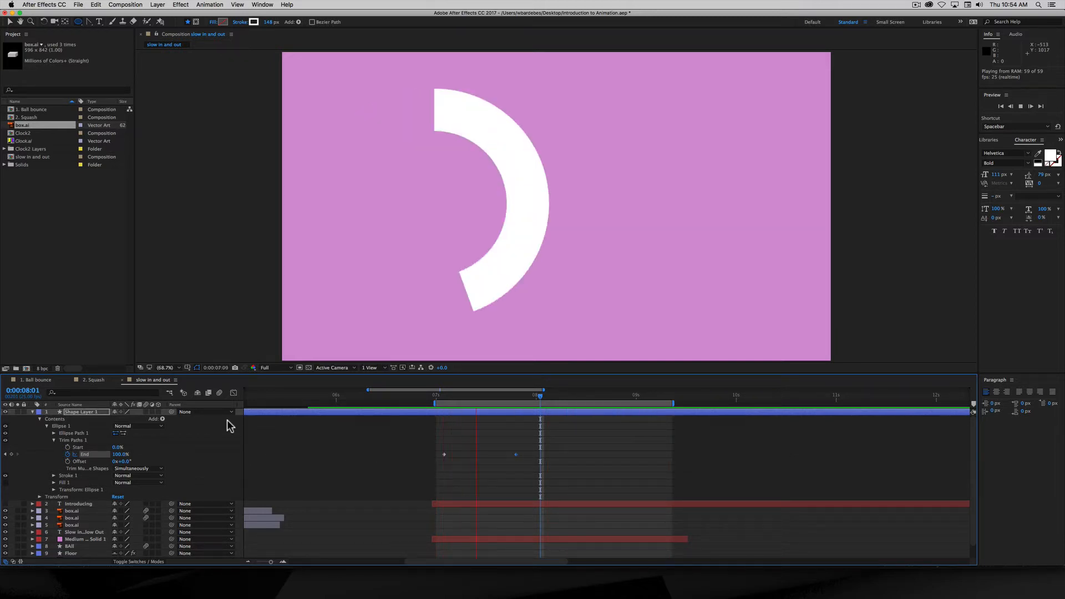
key(space)
drag(454, 398, 517, 397)
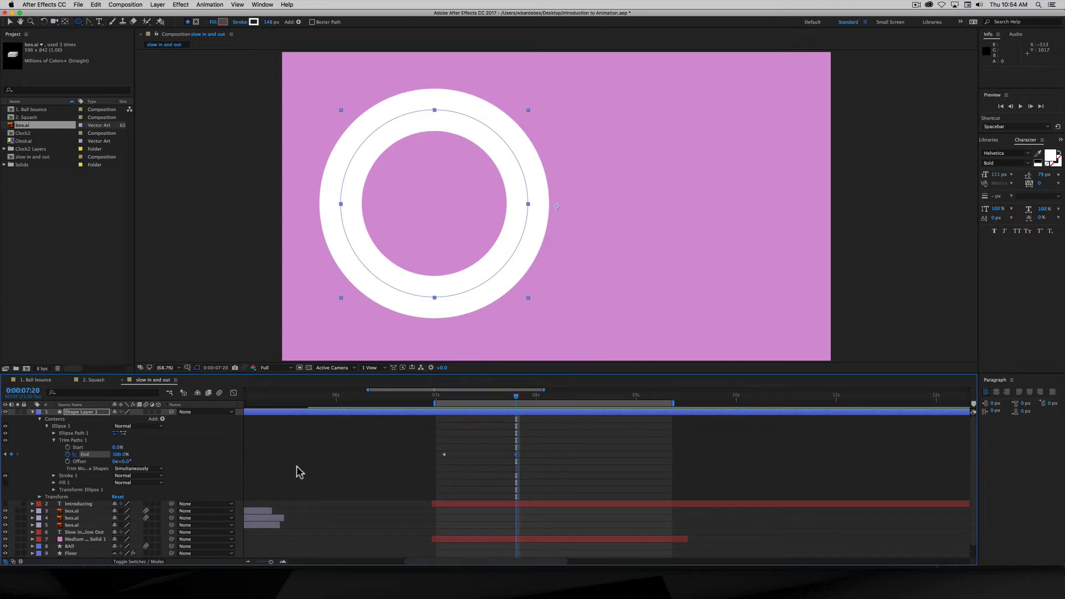
- In the Graph Editor, drag the final End keyframe's bezier handle to ease into 100%
click(233, 394)
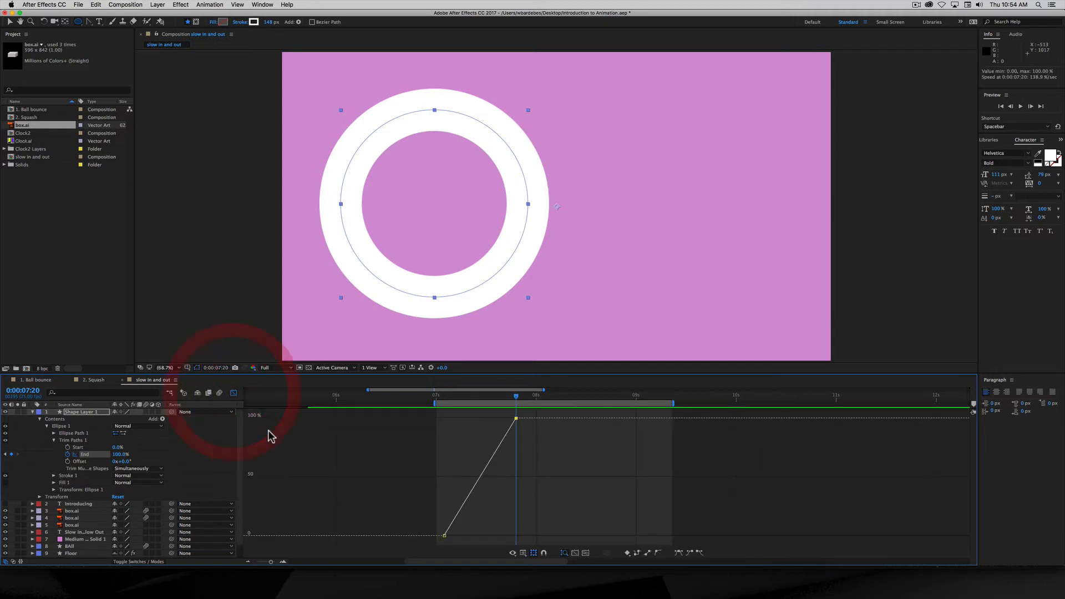
mouse_move(516, 419)
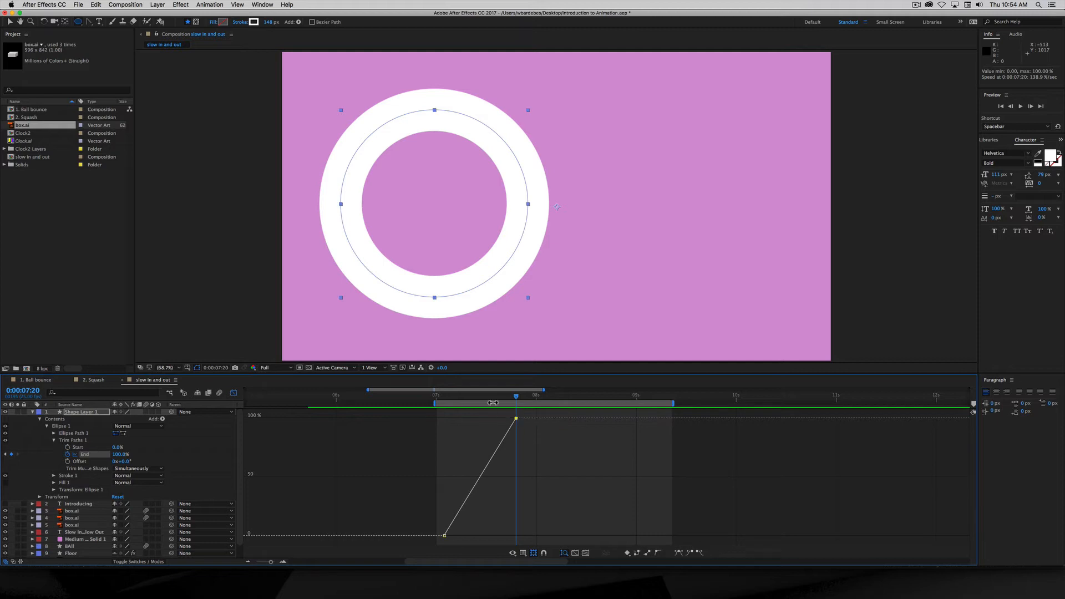
click(89, 22)
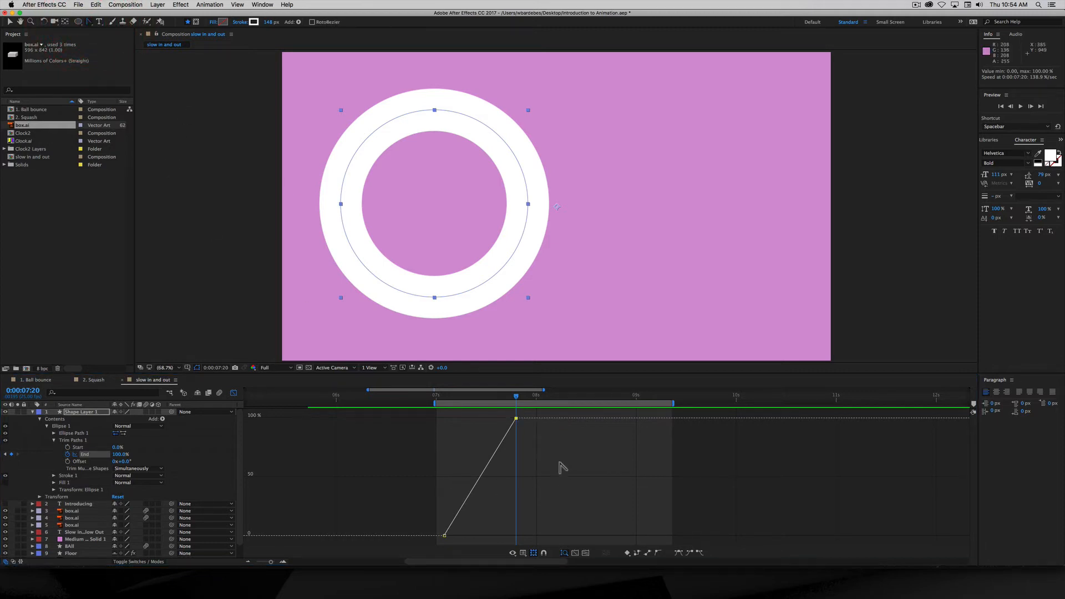
drag(516, 419, 462, 423)
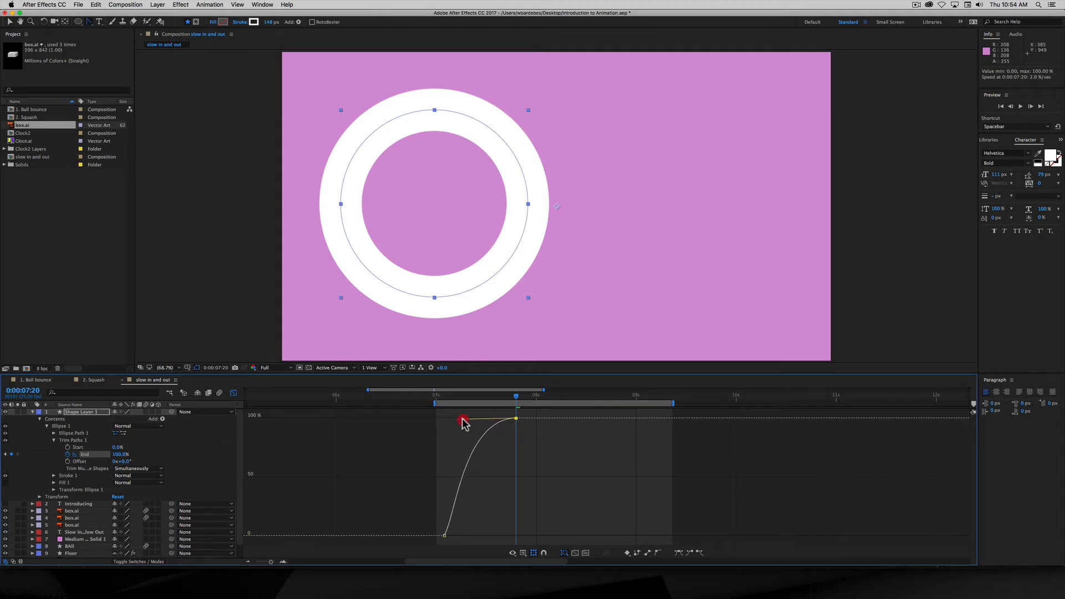
- Scrub and preview the eased ring draw-on from the first End keyframe
key(shift)
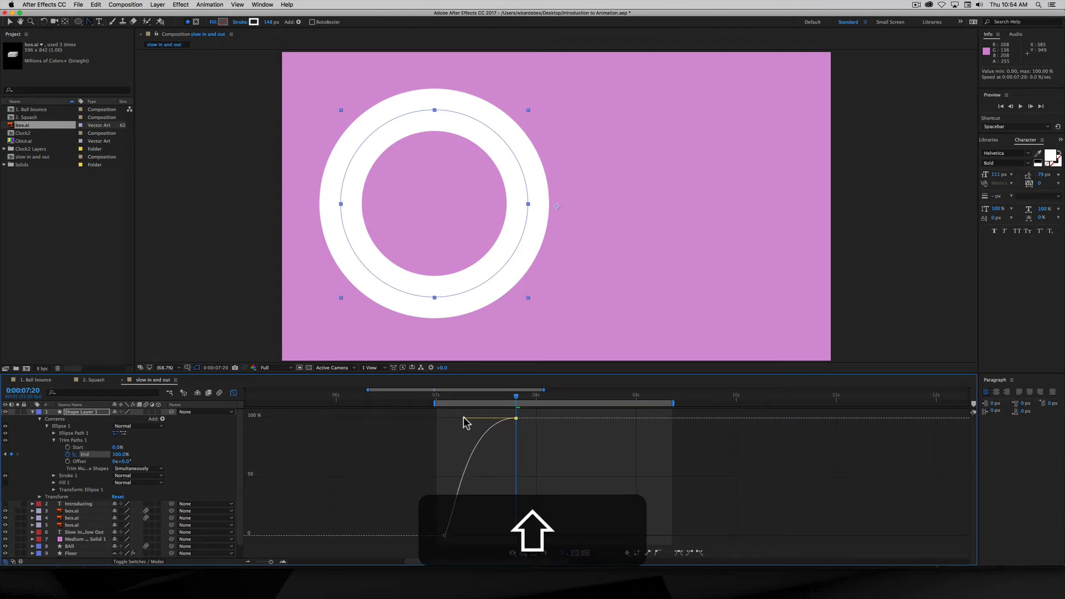
shift+click(444, 402)
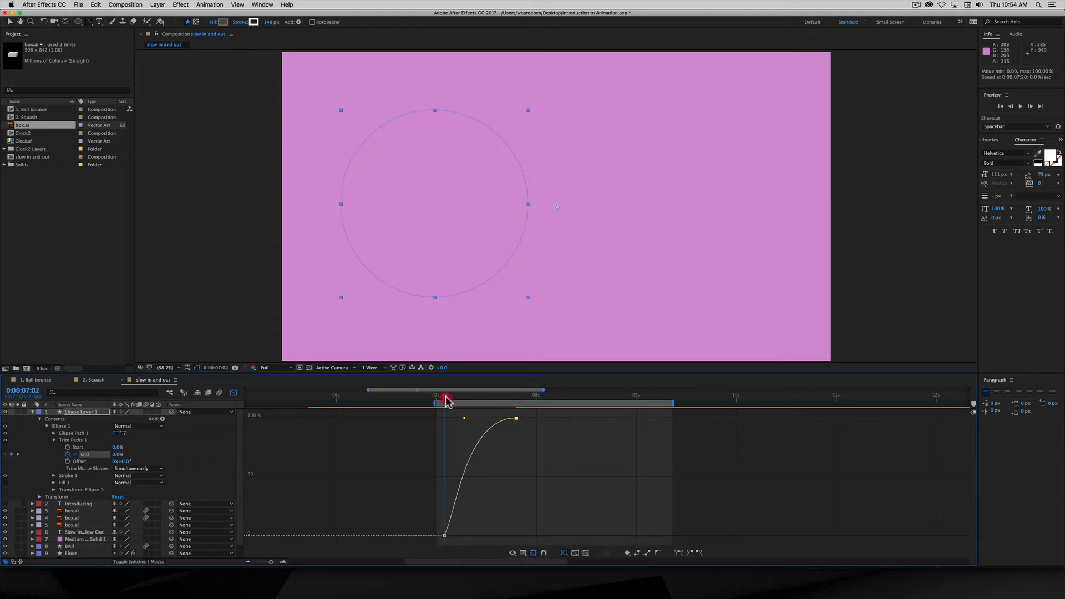
drag(445, 400, 481, 406)
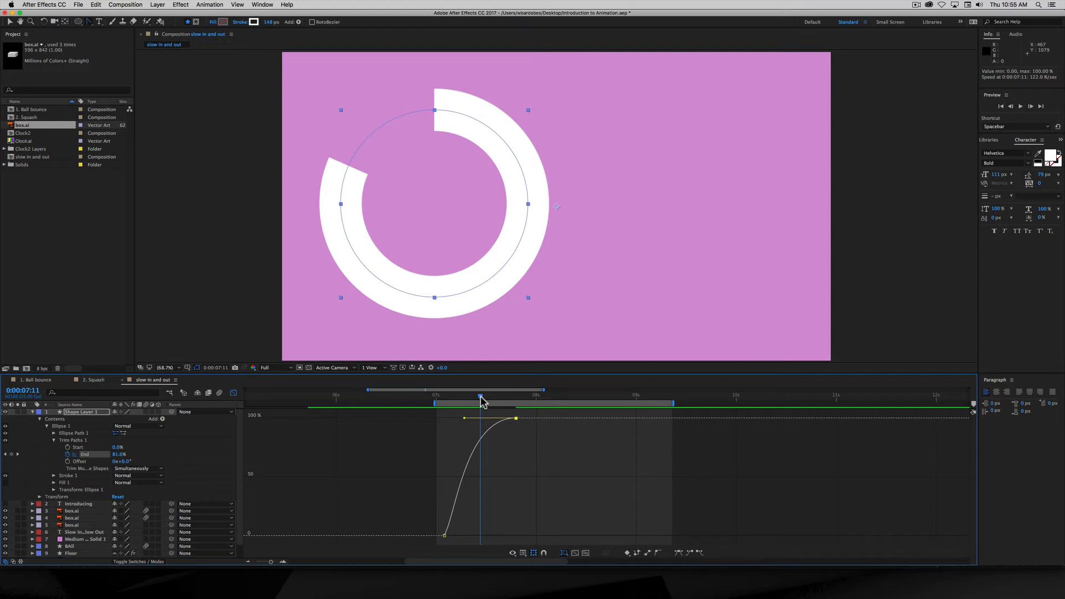
drag(480, 397, 520, 401)
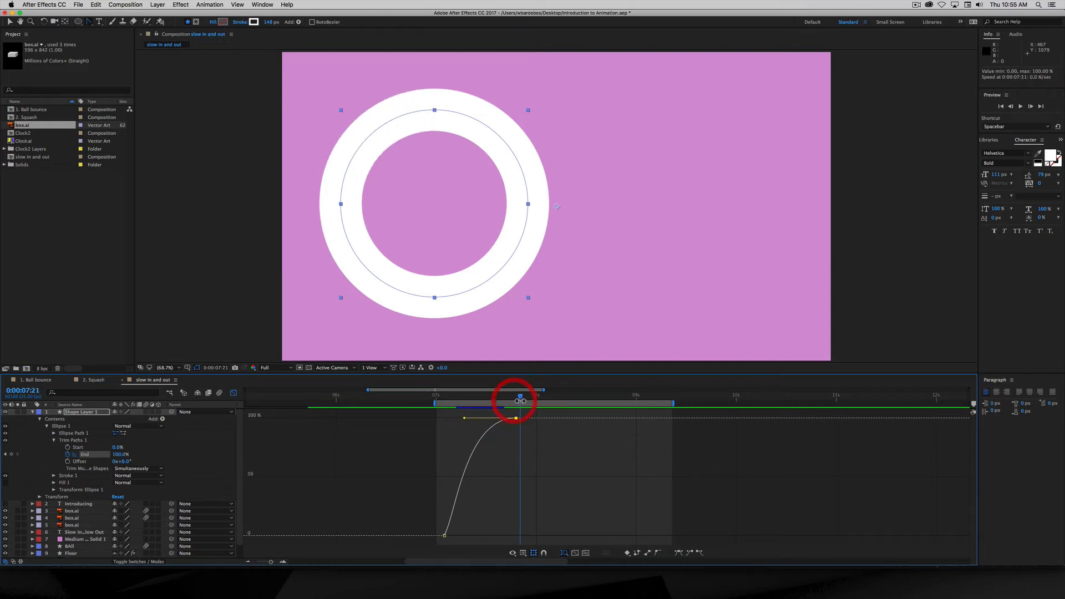
key(space)
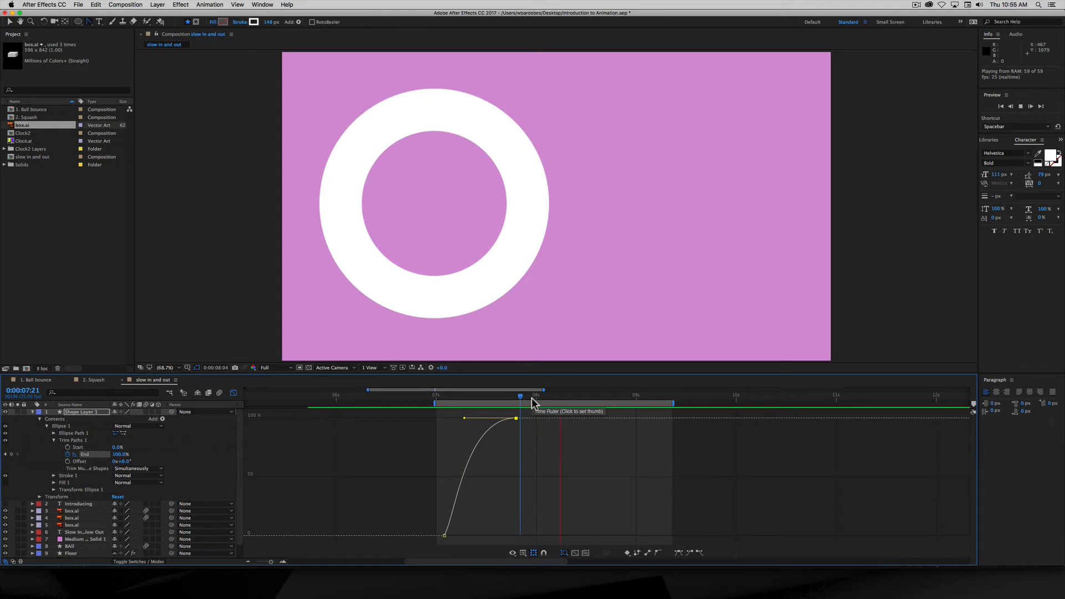
key(space)
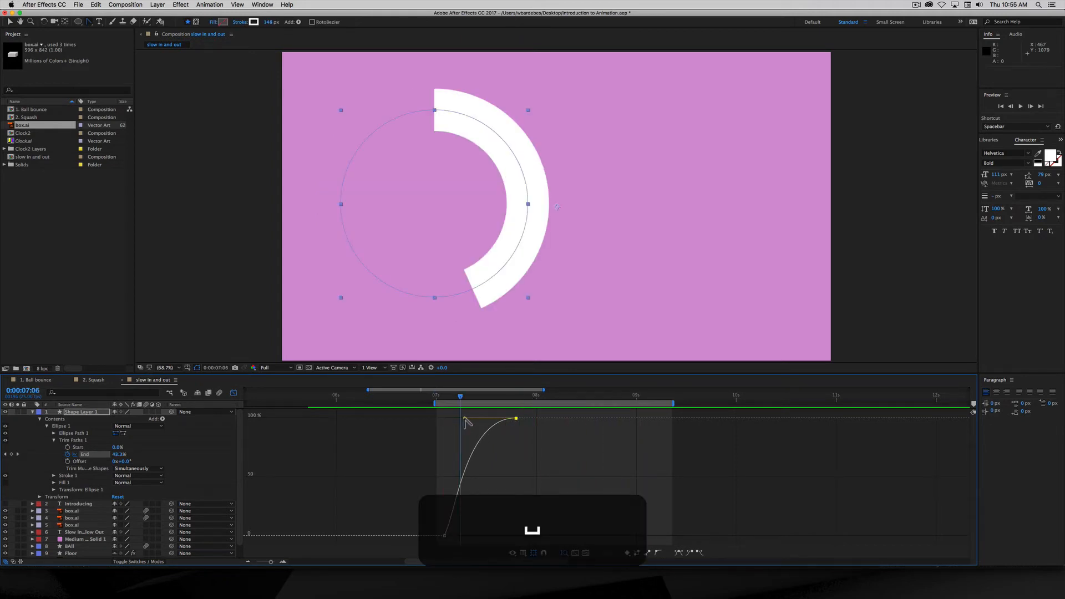
- Lengthen the ease into the final End keyframe and preview the ring again
drag(463, 417, 439, 418)
key(space)
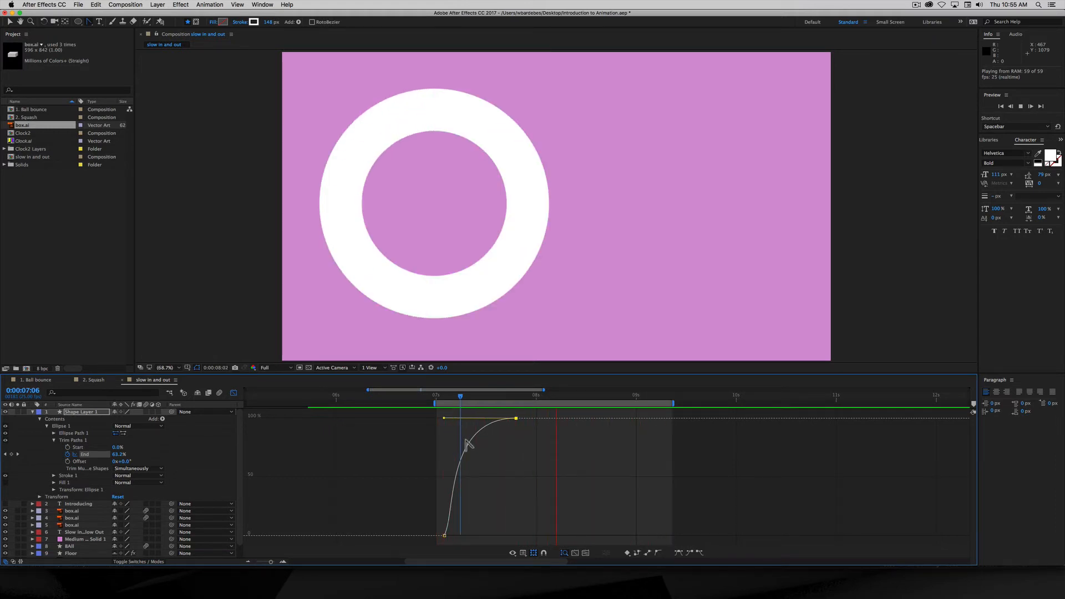
key(space)
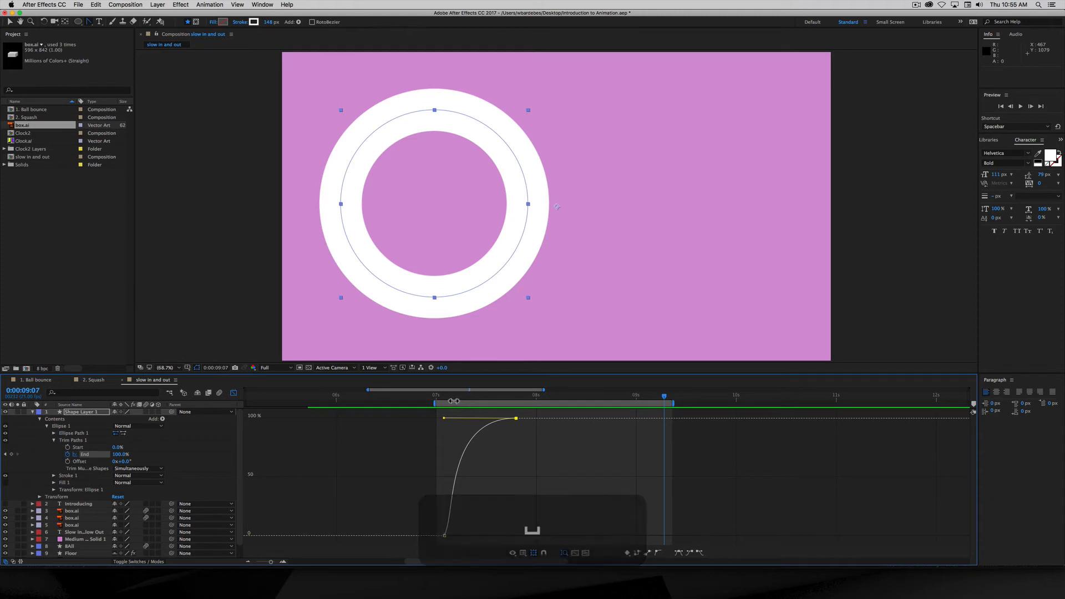
- Drag the final End keyframe later in the timeline and preview, stopping at 0:00:08:24
mouse_move(460, 396)
mouse_down()
mouse_move(439, 396)
mouse_move(448, 396)
mouse_up()
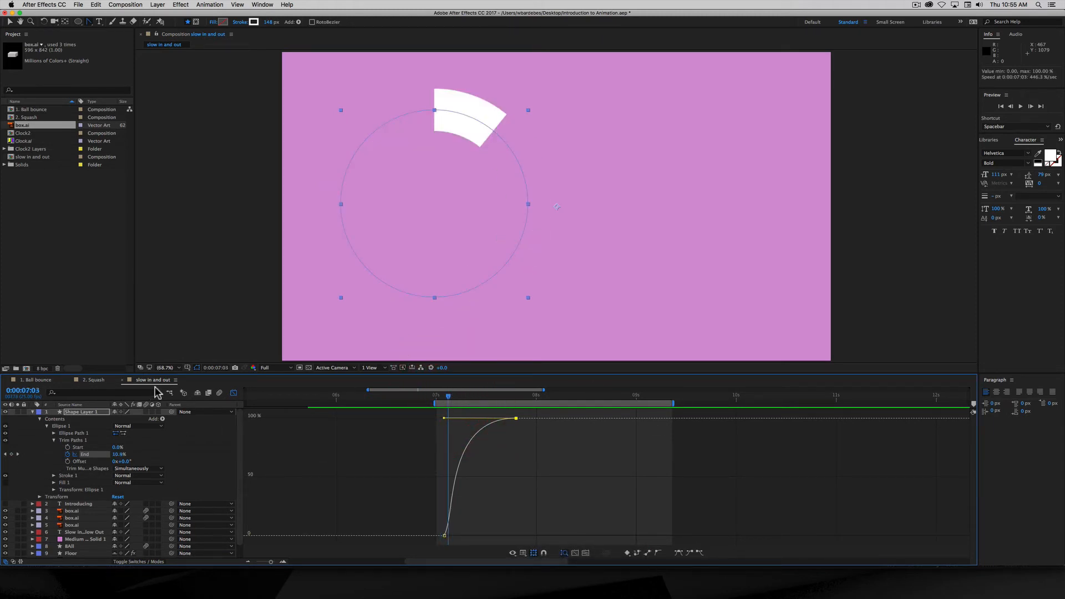
click(234, 393)
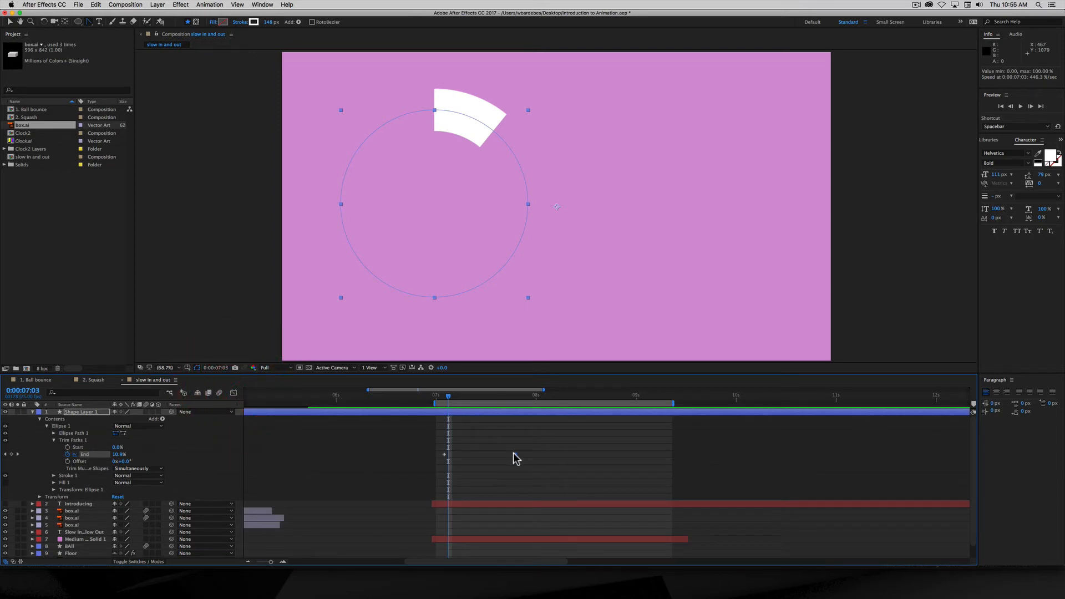
drag(515, 455, 552, 459)
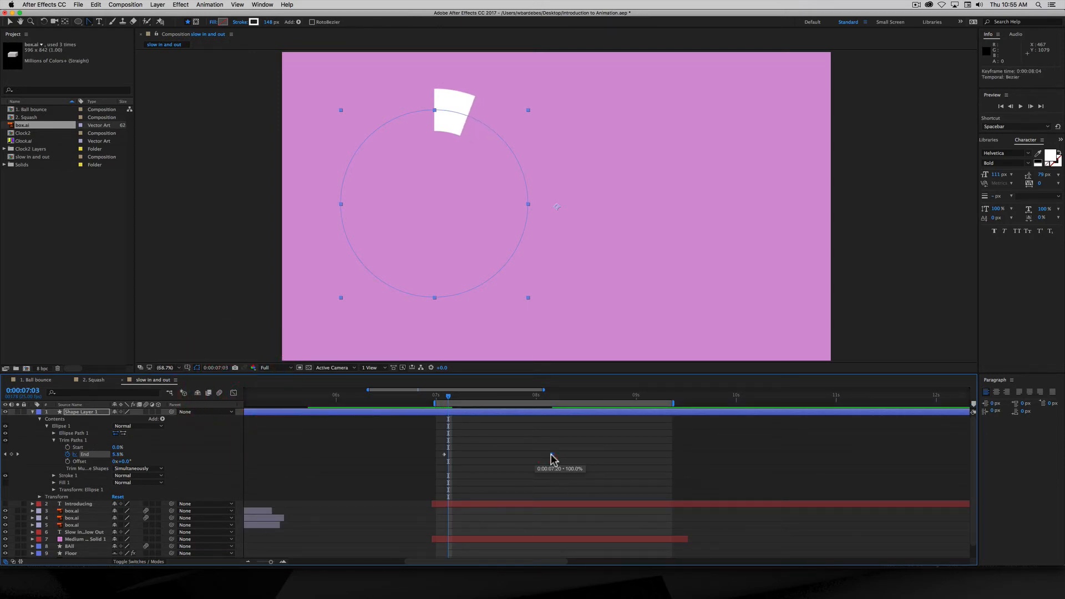
key(space)
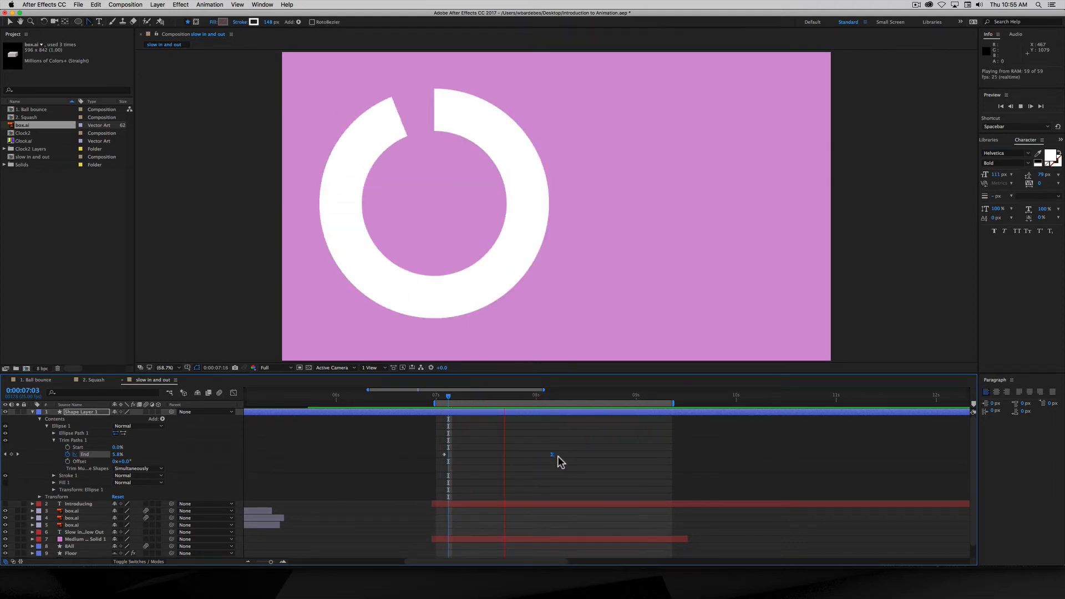
key(space)
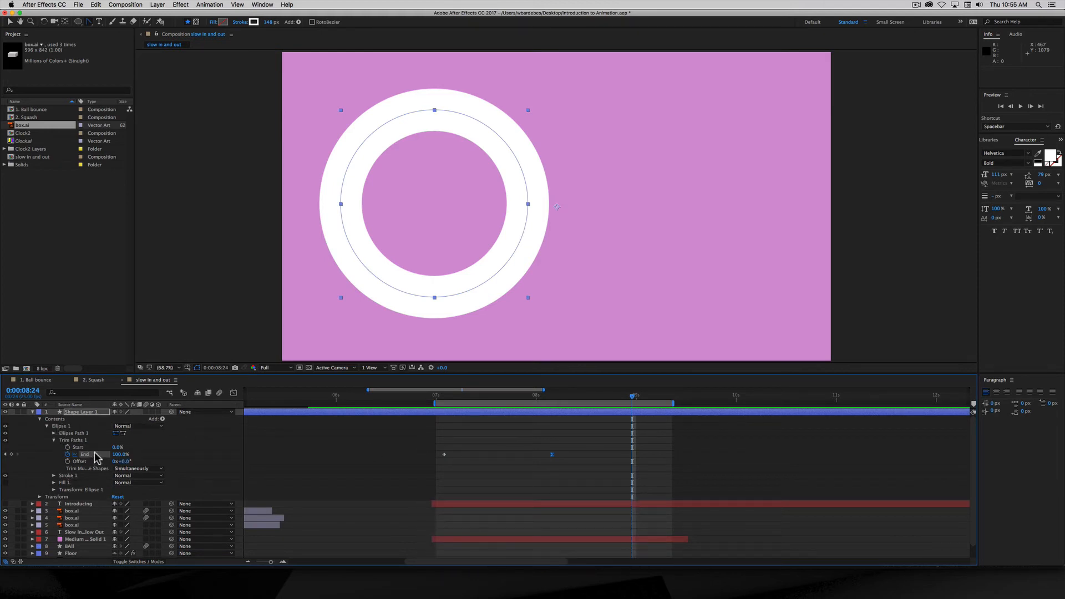
- In the Graph Editor, pull out the first End keyframe's bezier handle to ease out of 0%
click(234, 393)
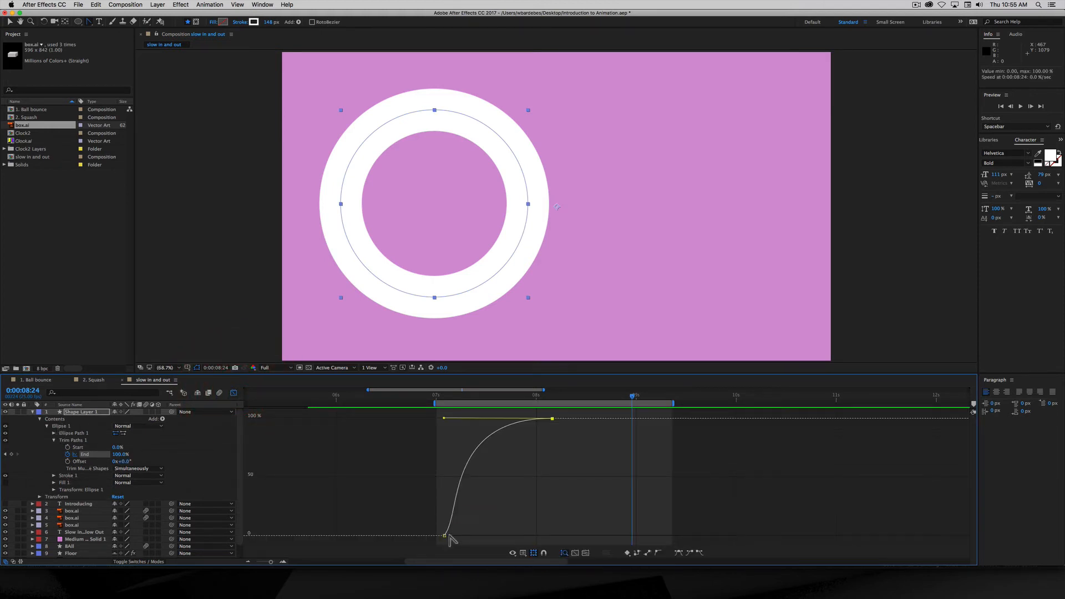
drag(447, 537, 503, 536)
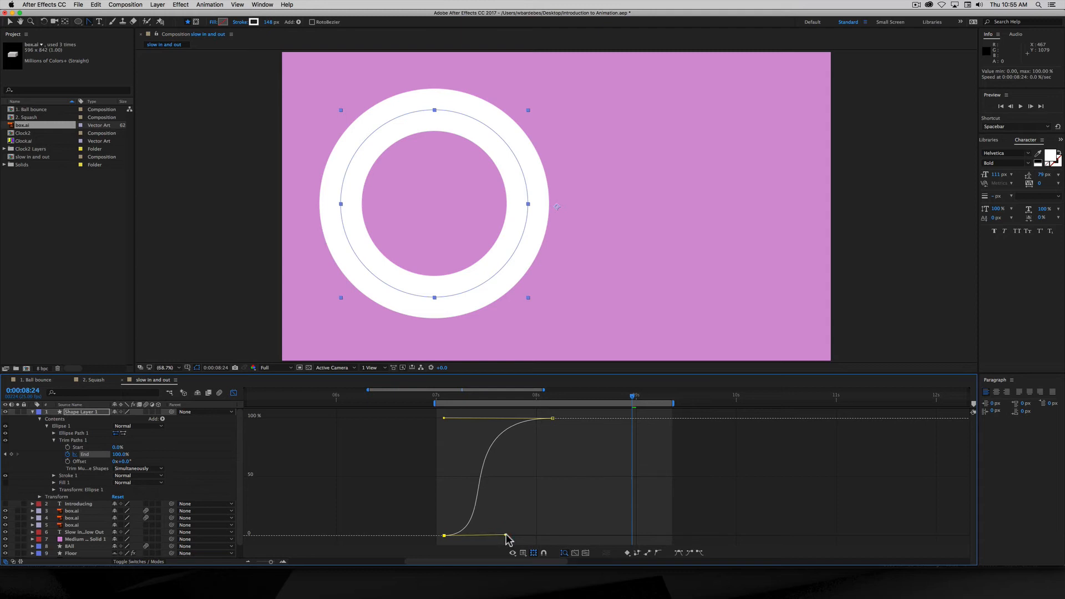
drag(505, 535, 495, 534)
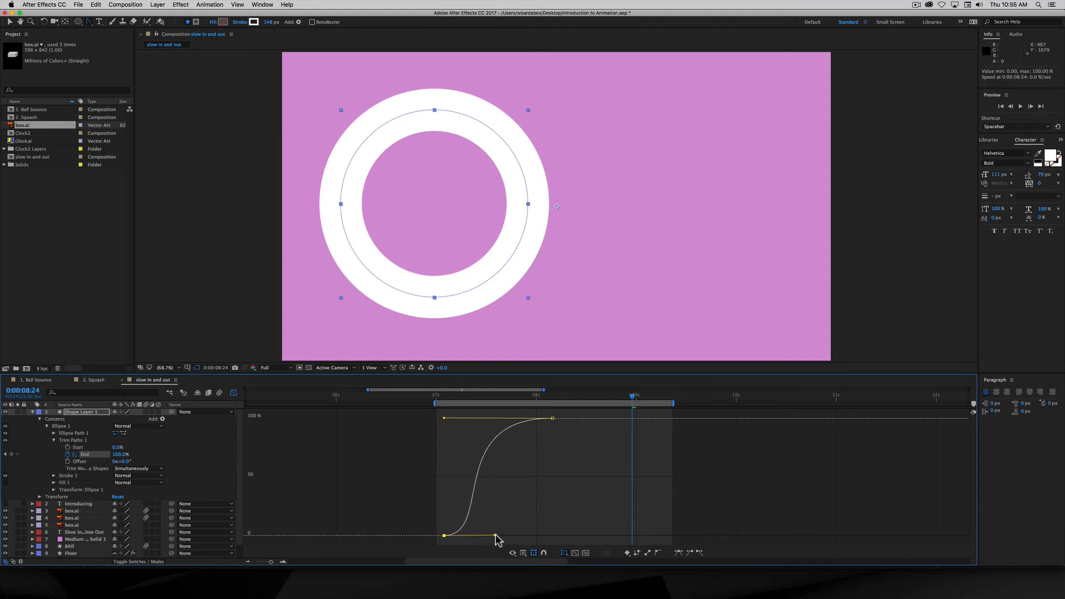
- Lengthen the ease into 100% to finish the S-curve, preview it, and zoom the timeline to 0–16 s
drag(438, 398, 493, 396)
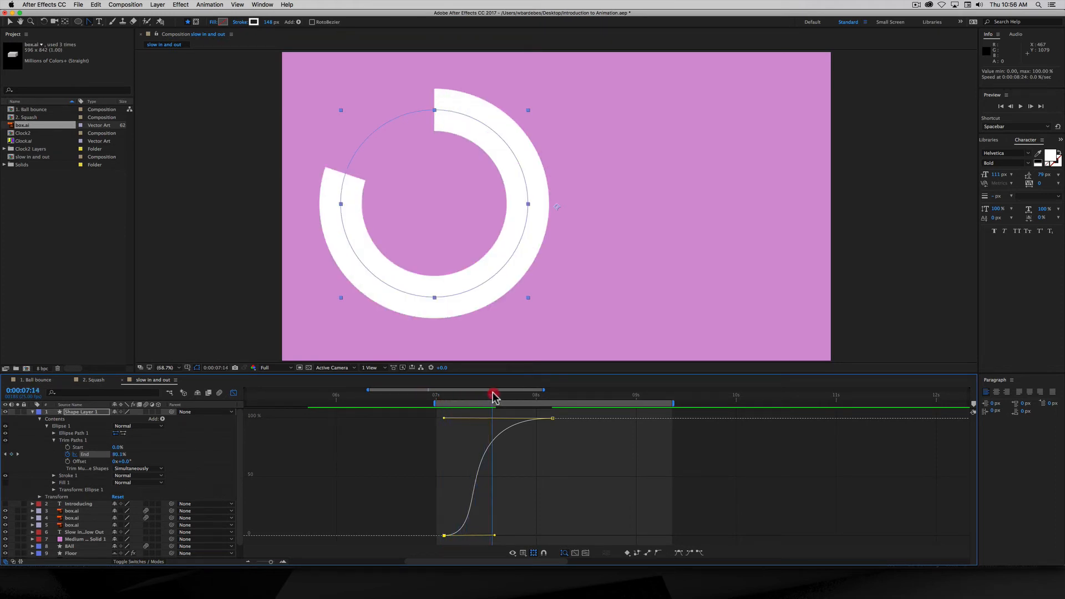
drag(445, 420, 472, 422)
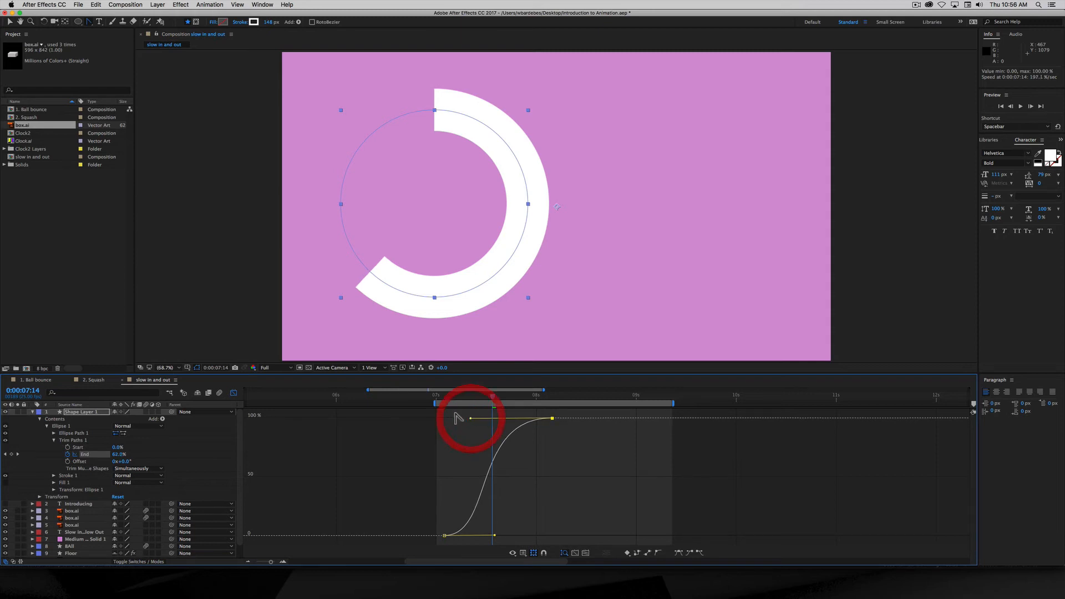
key(space)
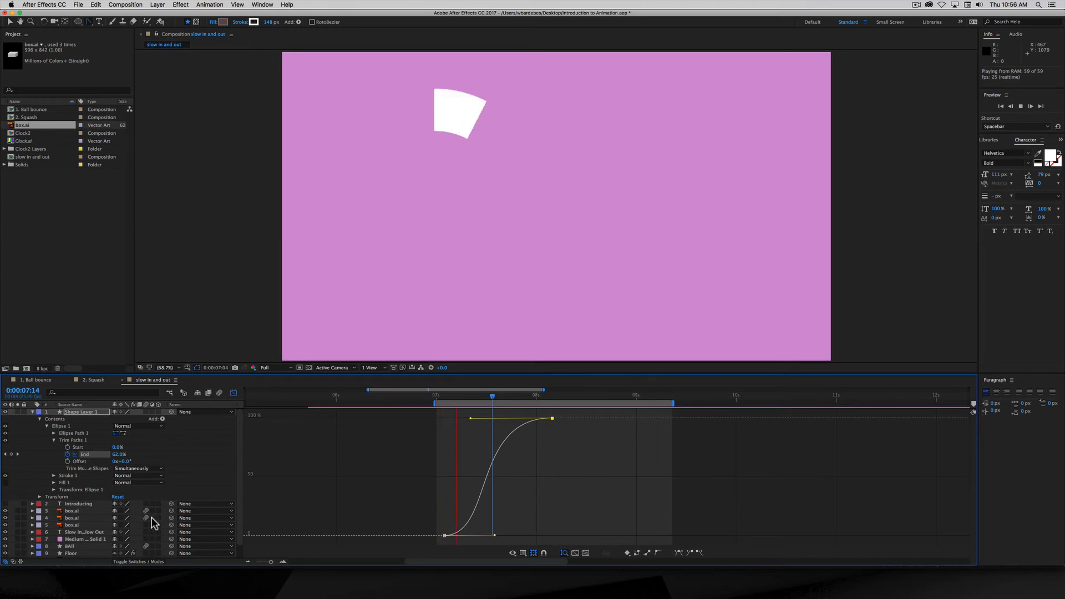
key(space)
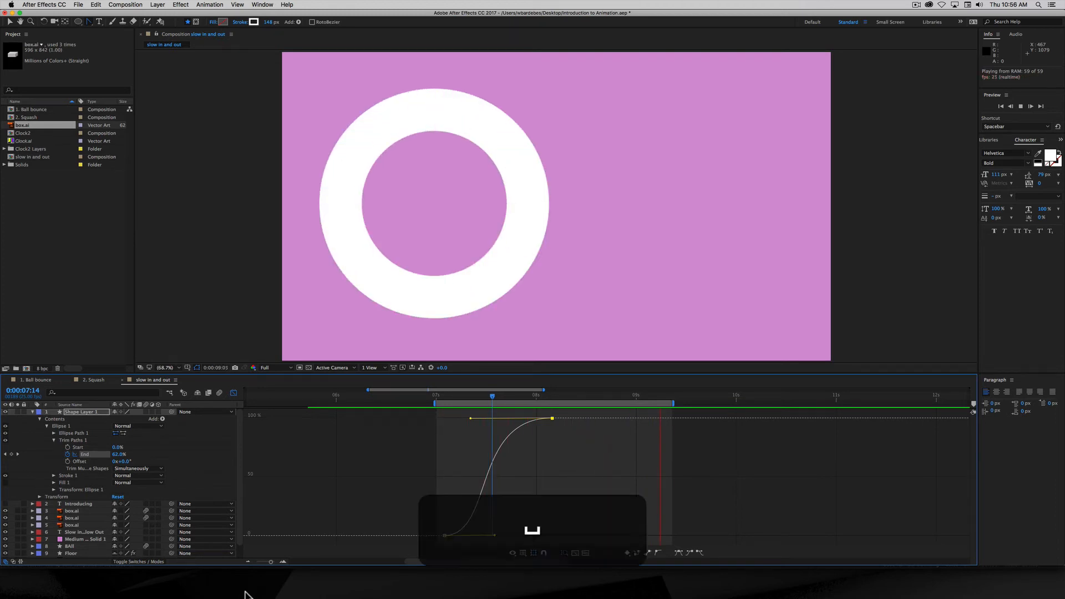
drag(433, 397, 496, 398)
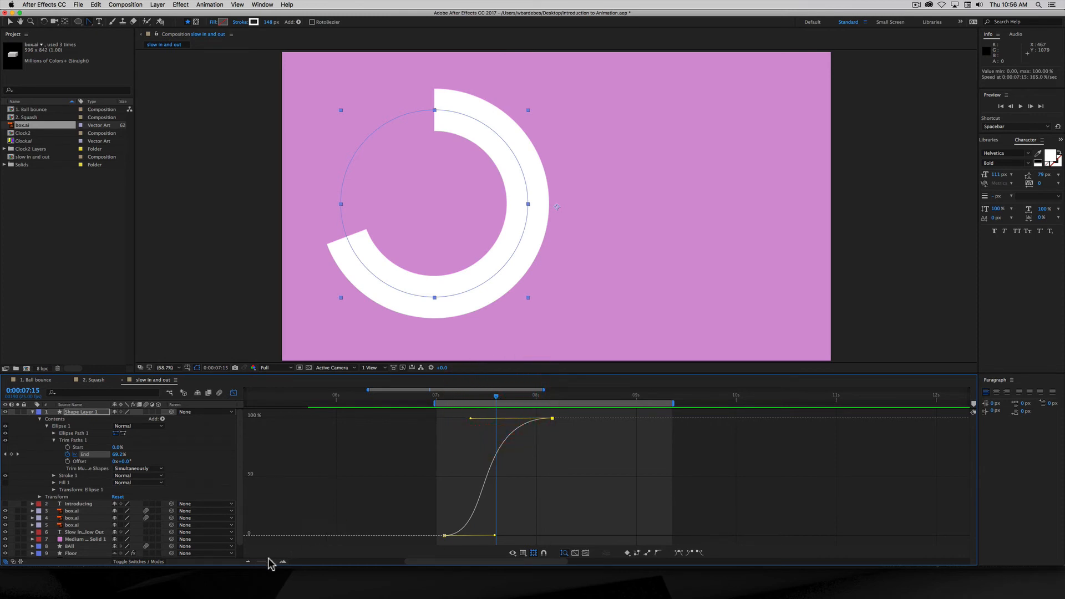
drag(270, 565, 265, 564)
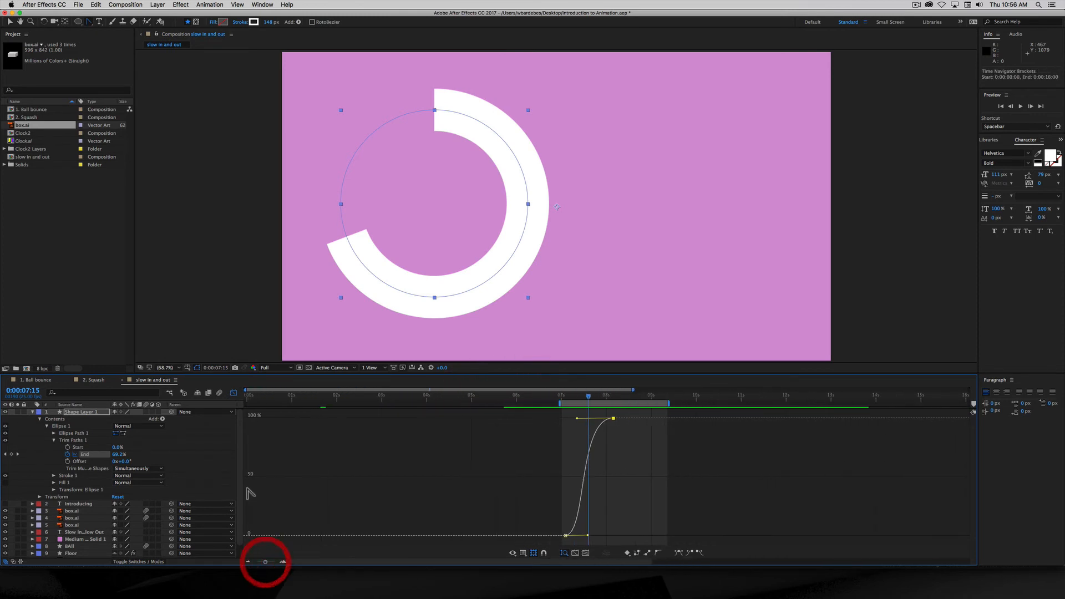
- Trim Shape Layer 1's start, extend the work area to about 12 s, and shift the ring to about 9:13
click(233, 394)
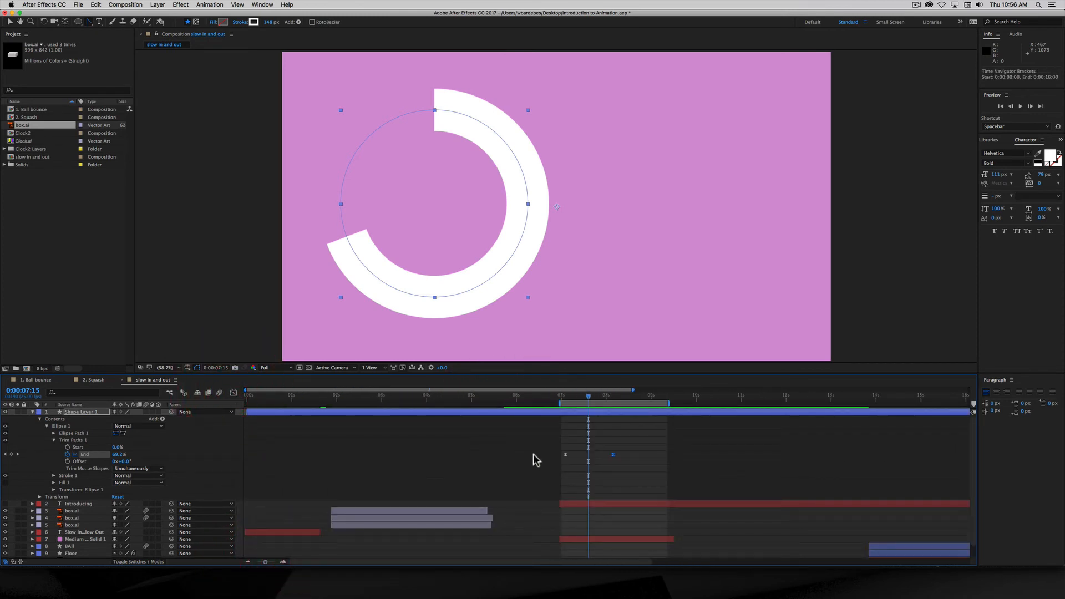
mouse_move(590, 394)
mouse_down()
mouse_move(564, 397)
mouse_move(605, 406)
mouse_up()
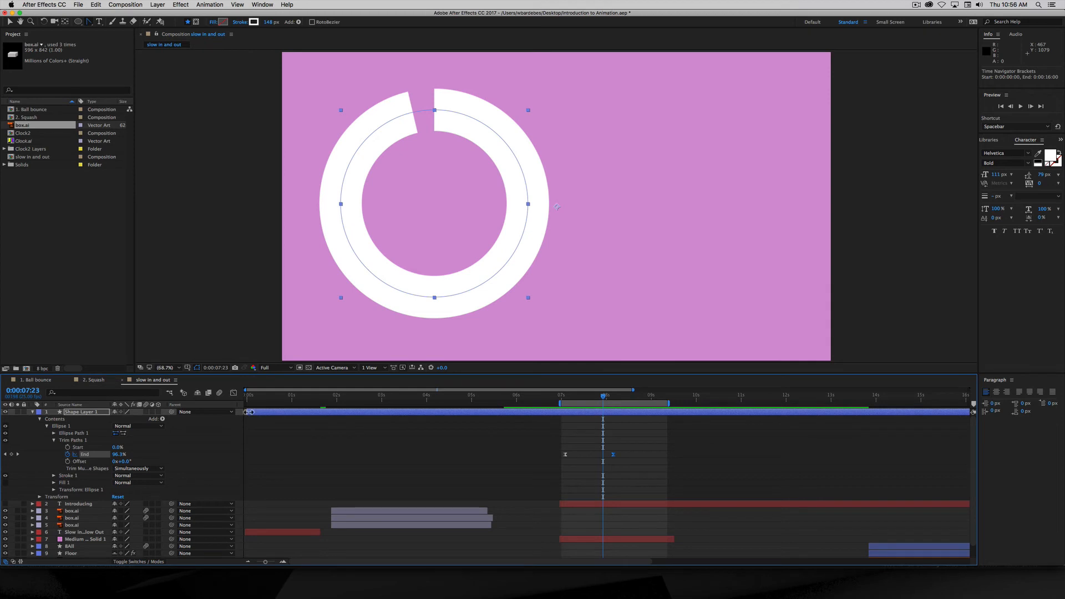
drag(246, 412, 565, 411)
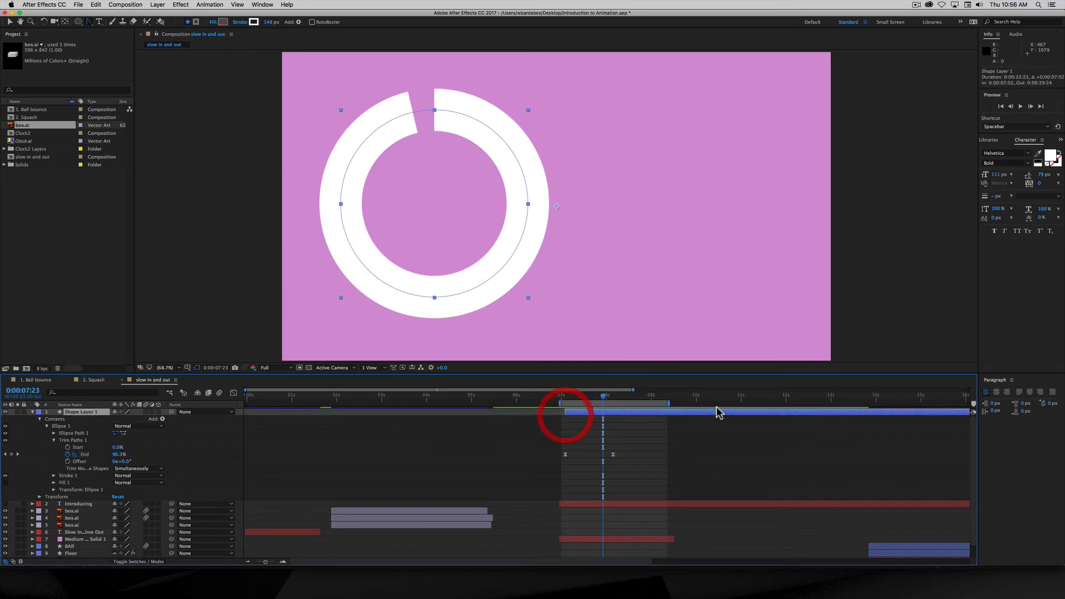
drag(671, 403, 808, 402)
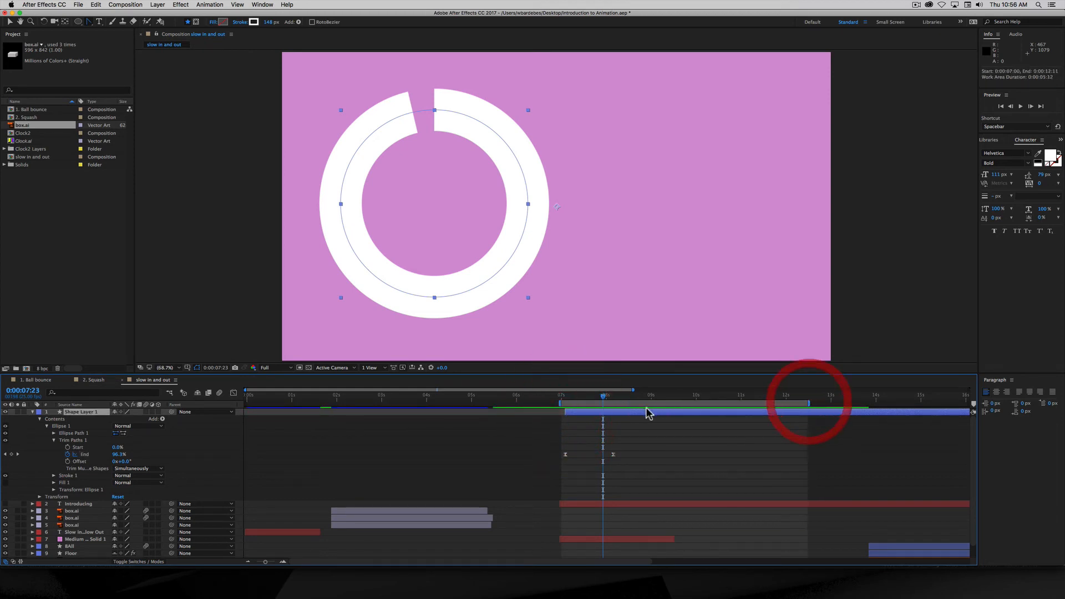
drag(646, 416, 732, 409)
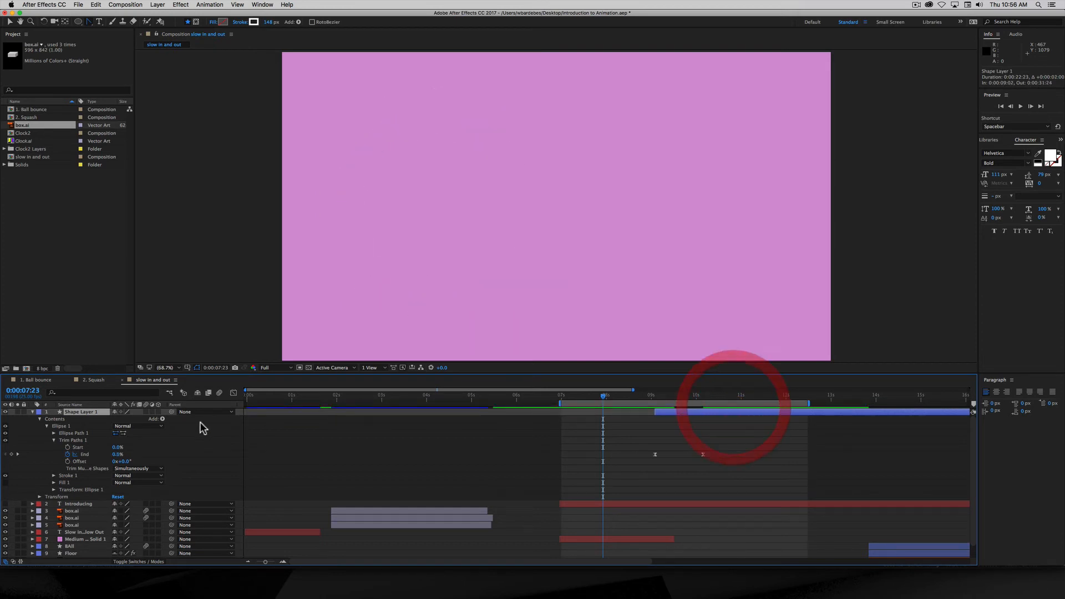
click(39, 419)
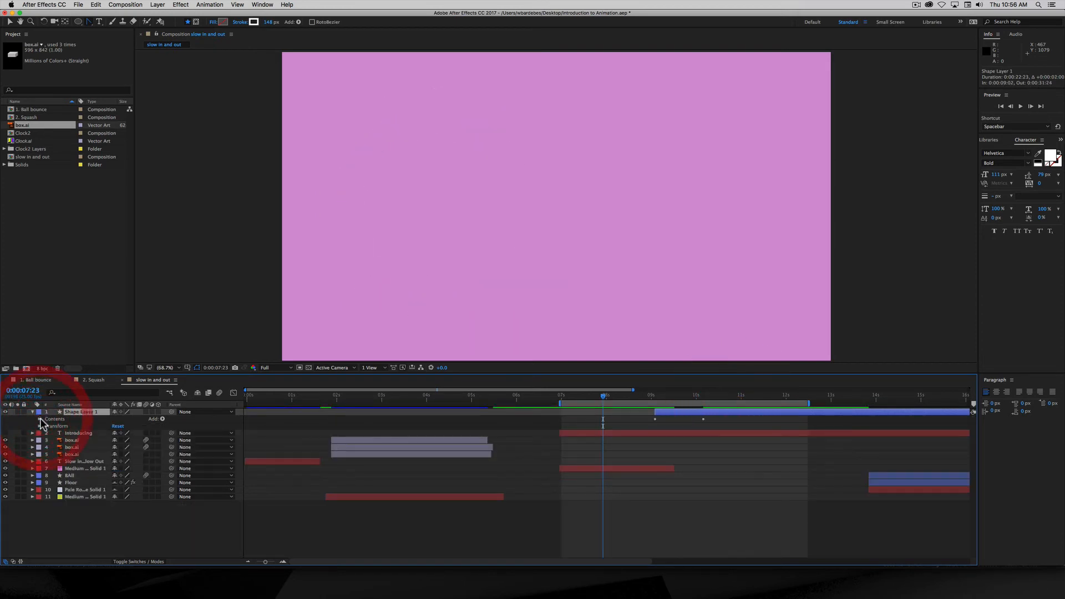
- Show the Introducing text layer and extend the magenta solid to about 13 seconds
click(5, 433)
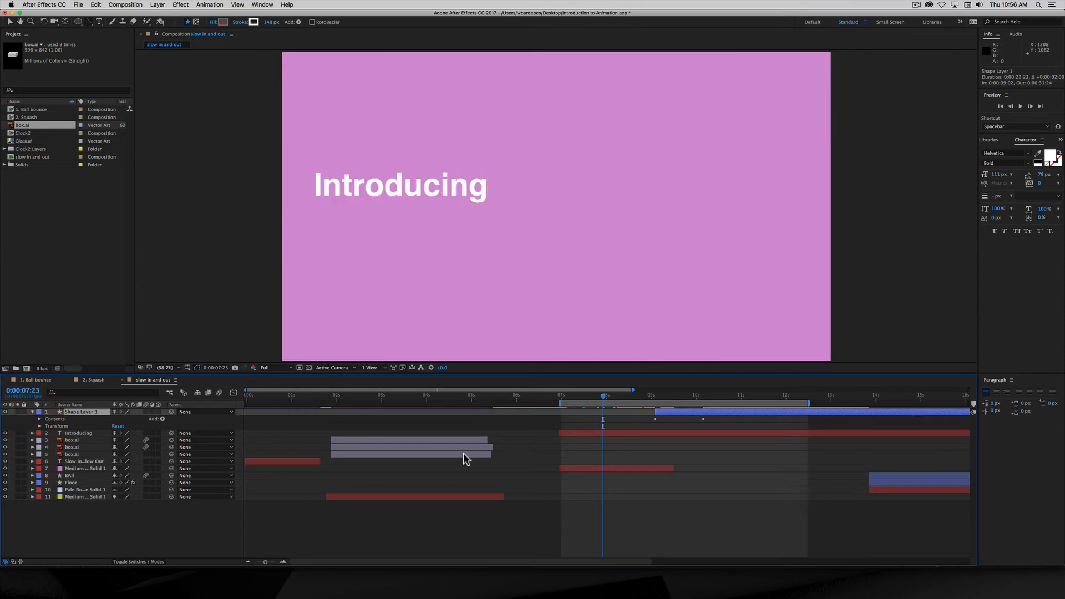
drag(606, 398, 659, 399)
drag(673, 468, 855, 469)
drag(660, 399, 717, 400)
click(691, 413)
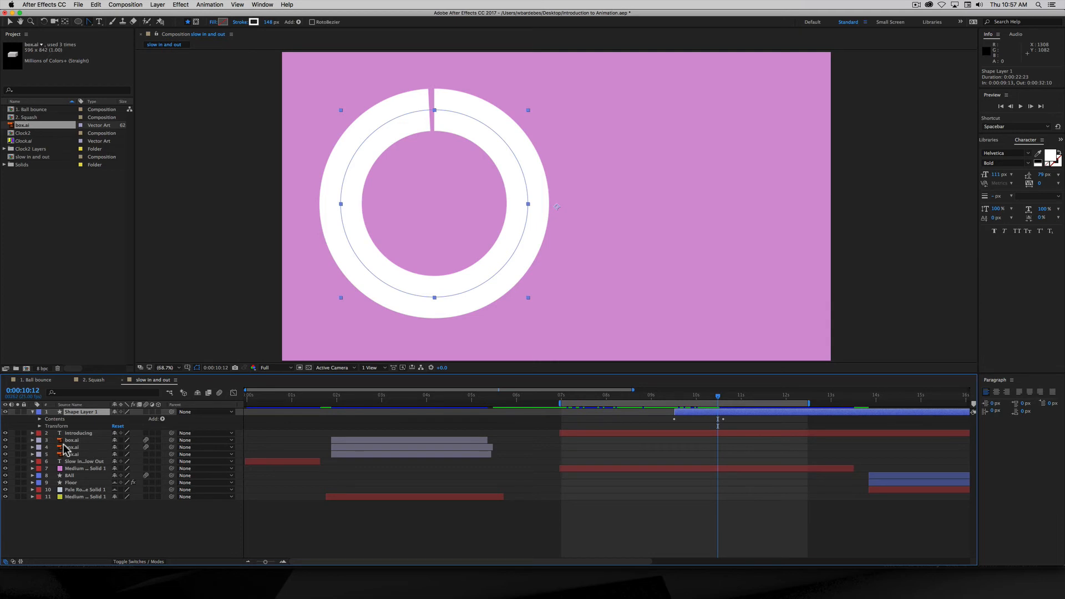
- Set the ring's Position to 1588, 540 beside the text and start its layer 12 frames earlier
key(p)
drag(125, 419, 409, 444)
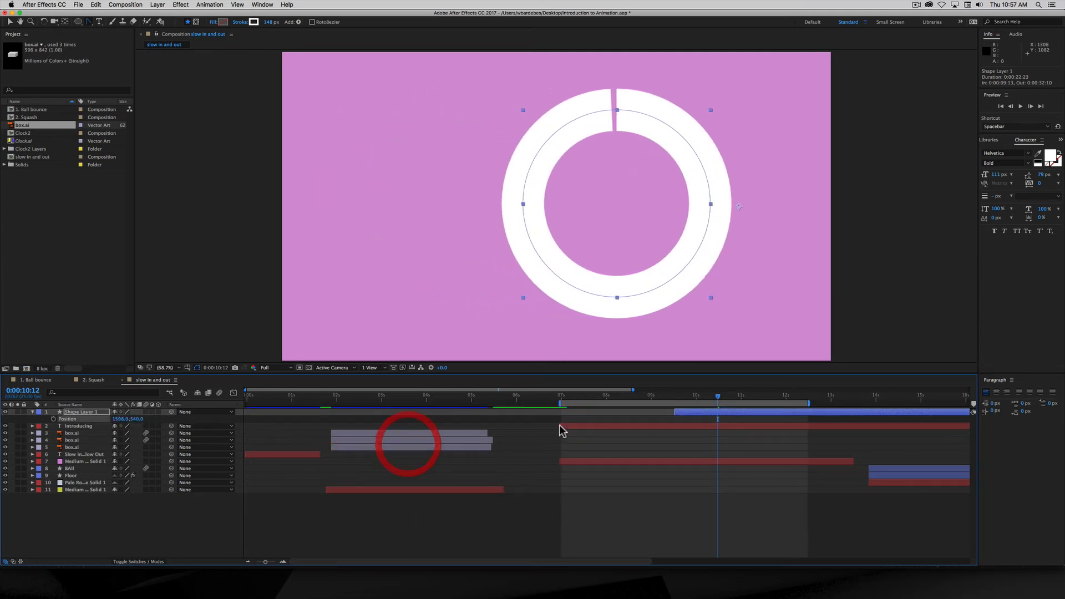
click(615, 397)
drag(615, 397, 606, 397)
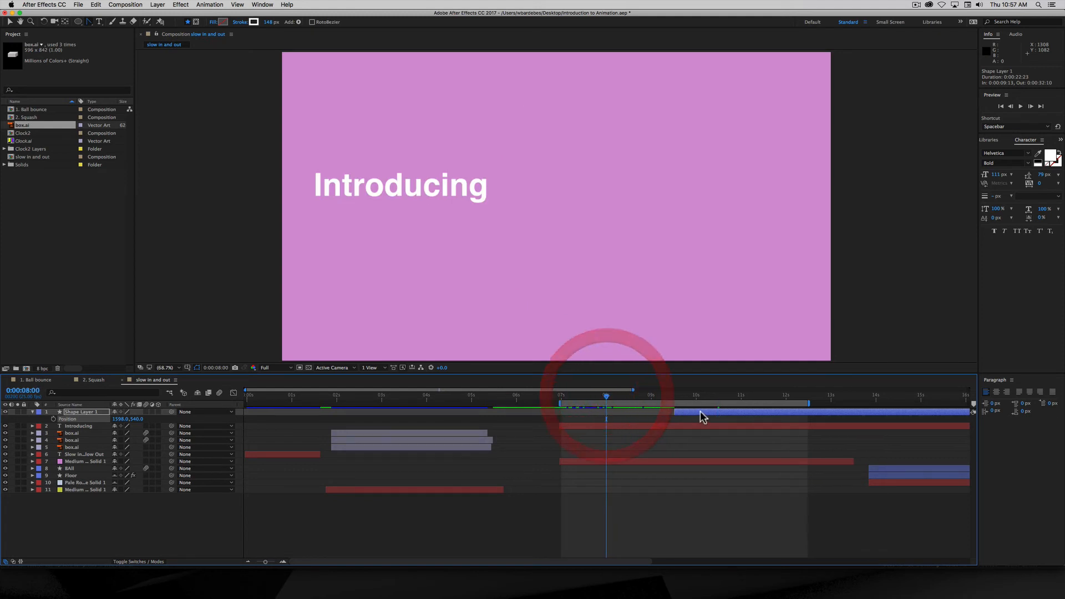
drag(702, 416, 610, 414)
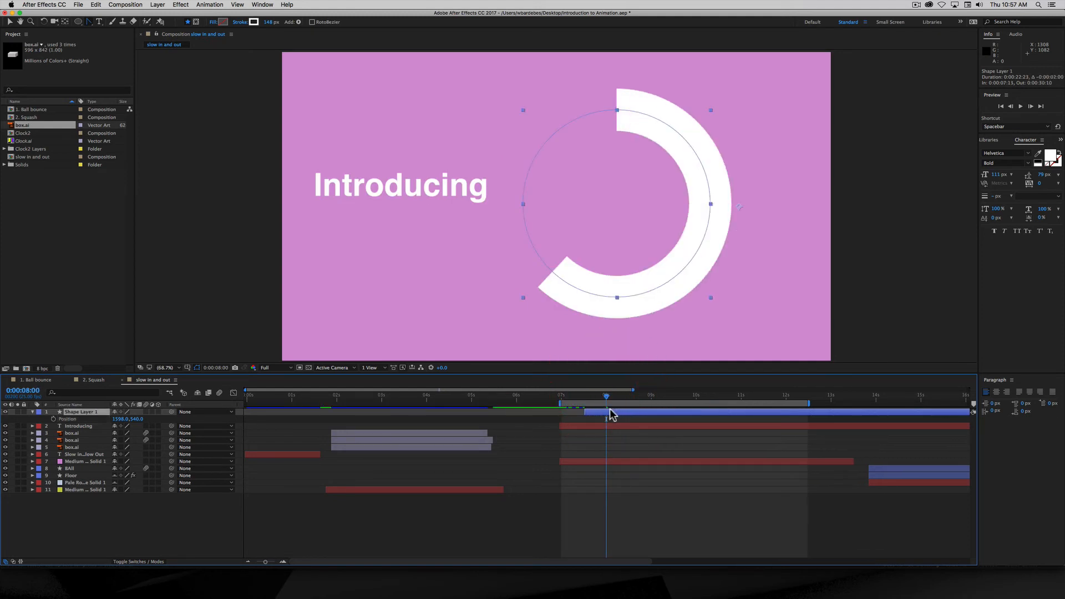
- End the work area around 10 seconds and preview the ring animation
drag(807, 403, 693, 403)
key(space)
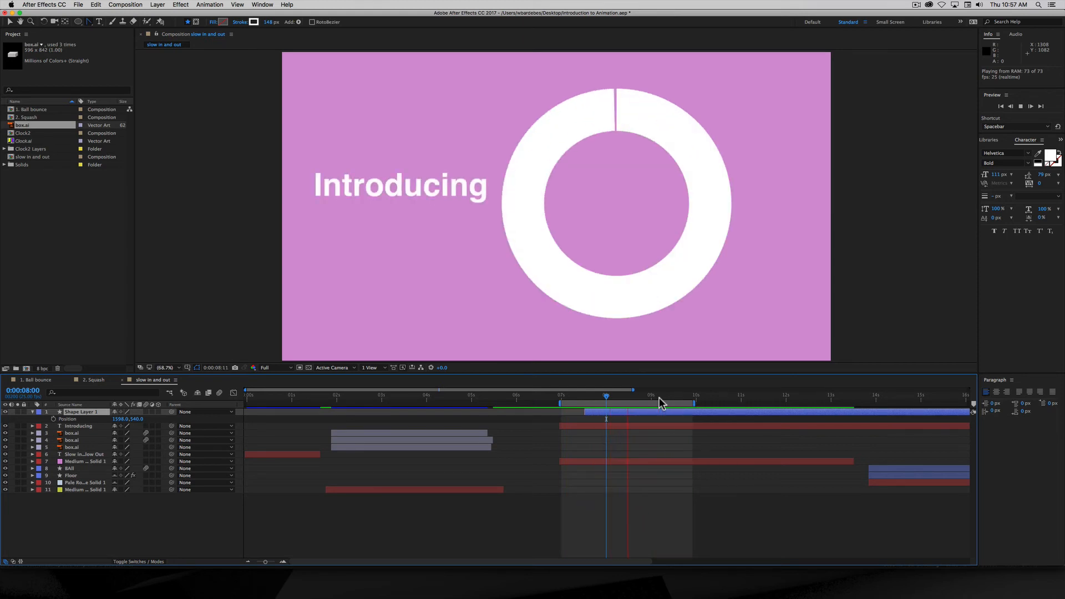
key(space)
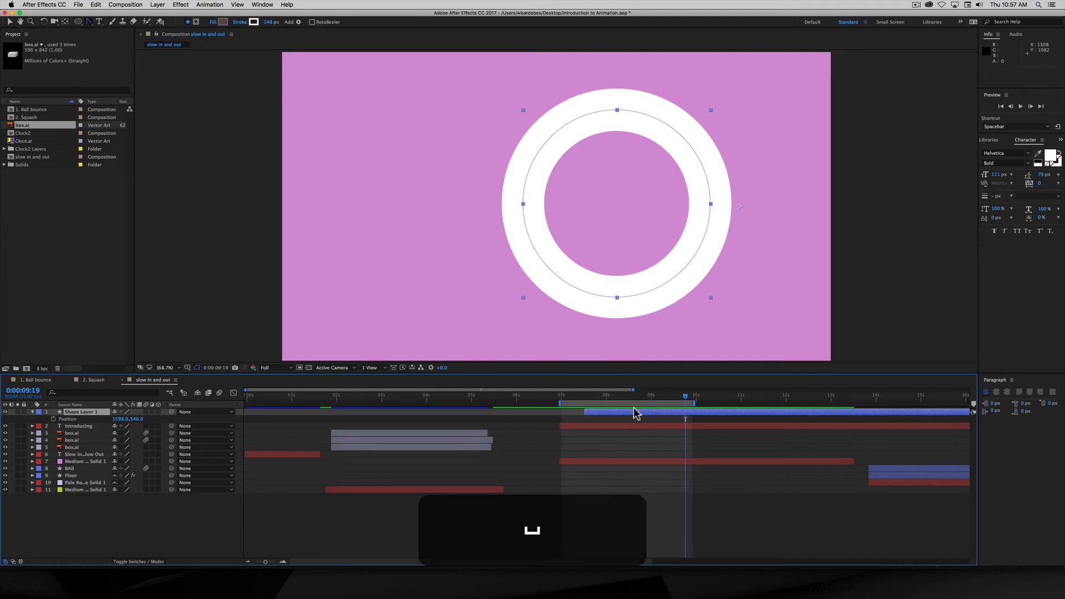
drag(543, 399, 375, 401)
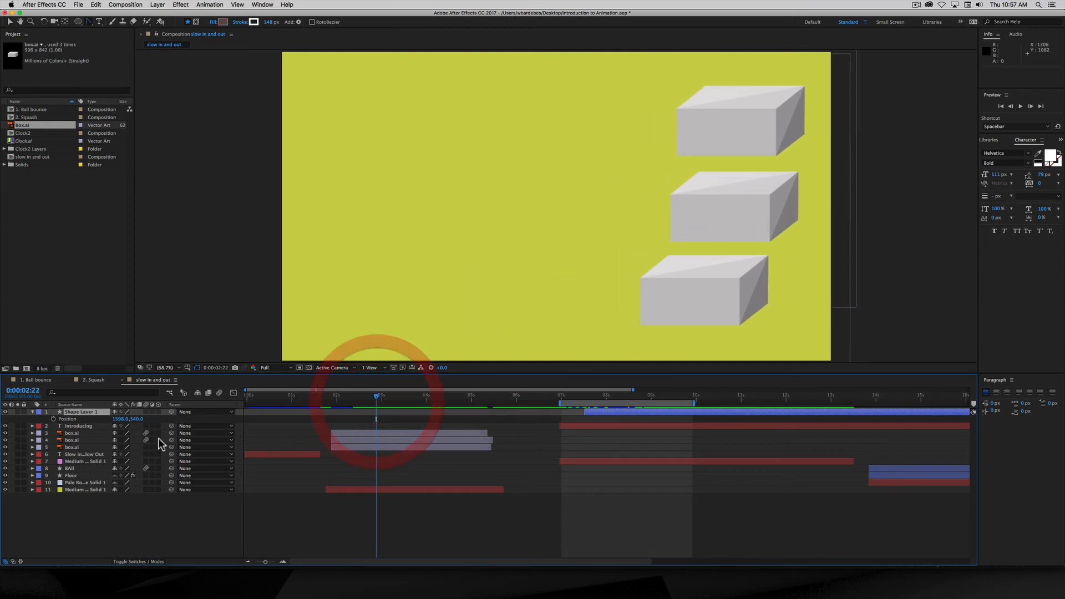
- Select the three box.ai layers, reveal their Position, and scrub to about 0:00:02:21
click(374, 434)
shift+click(363, 447)
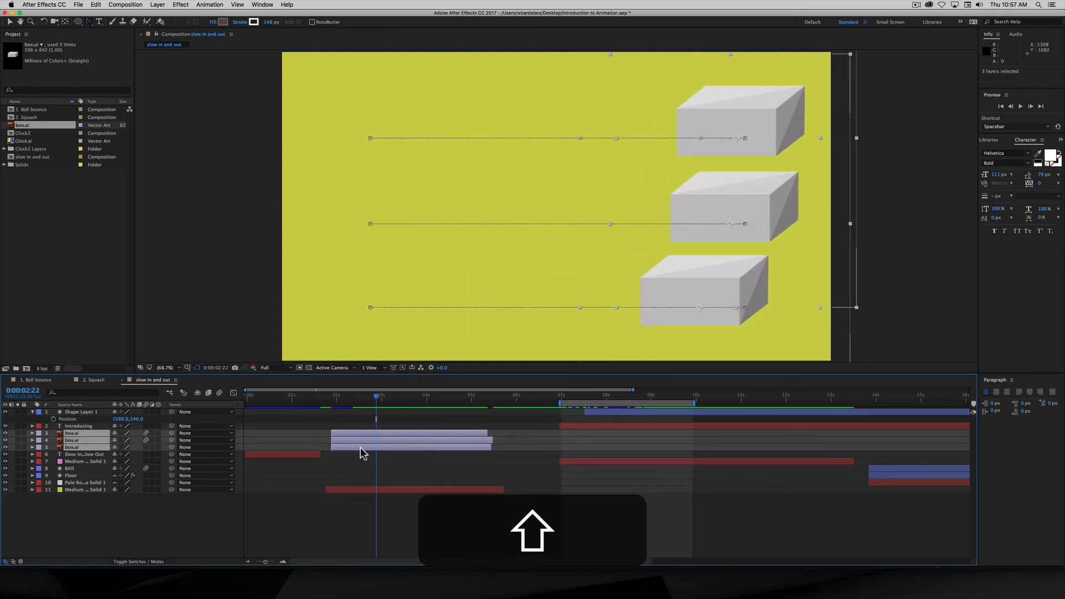
key(p)
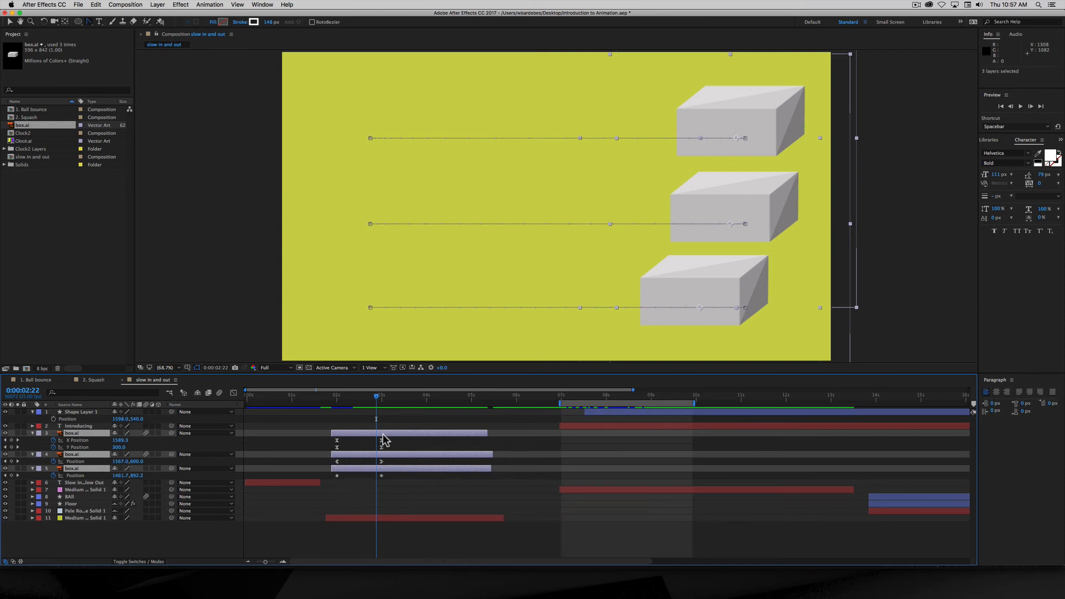
mouse_move(377, 400)
mouse_down()
mouse_move(335, 407)
mouse_move(383, 411)
mouse_up()
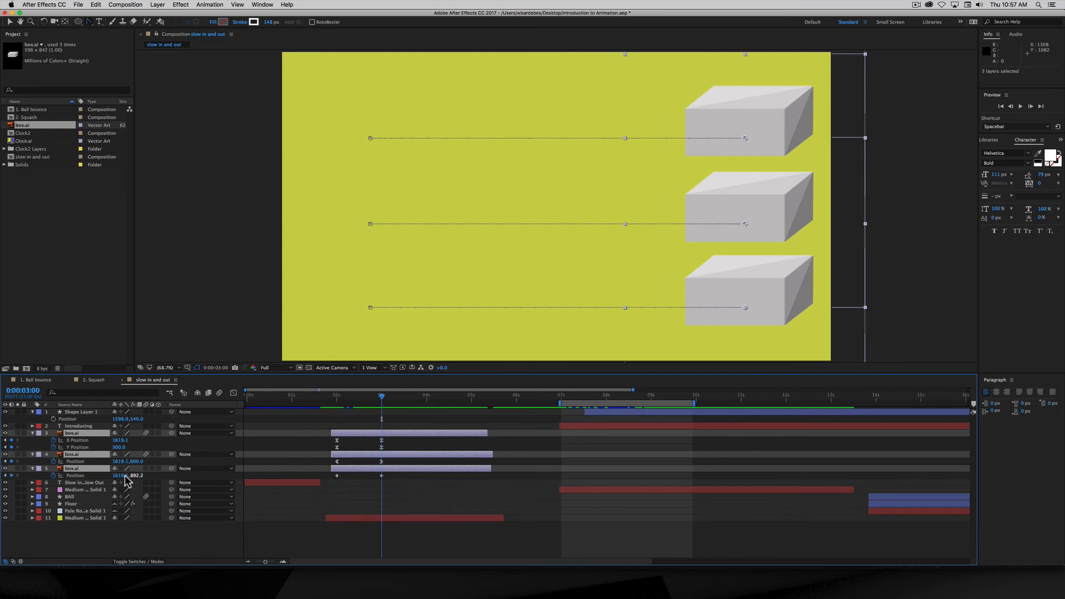
- In the Graph Editor, display the bottom and middle boxes' Position curves to inspect easing
click(232, 394)
click(75, 475)
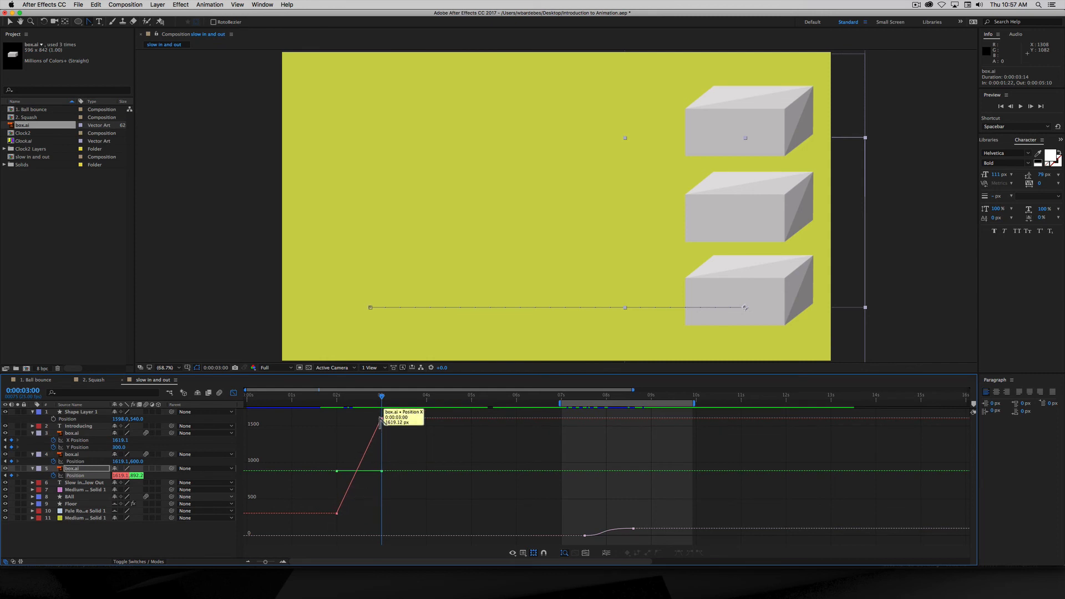
mouse_move(382, 398)
mouse_down()
mouse_move(339, 400)
mouse_move(376, 401)
mouse_up()
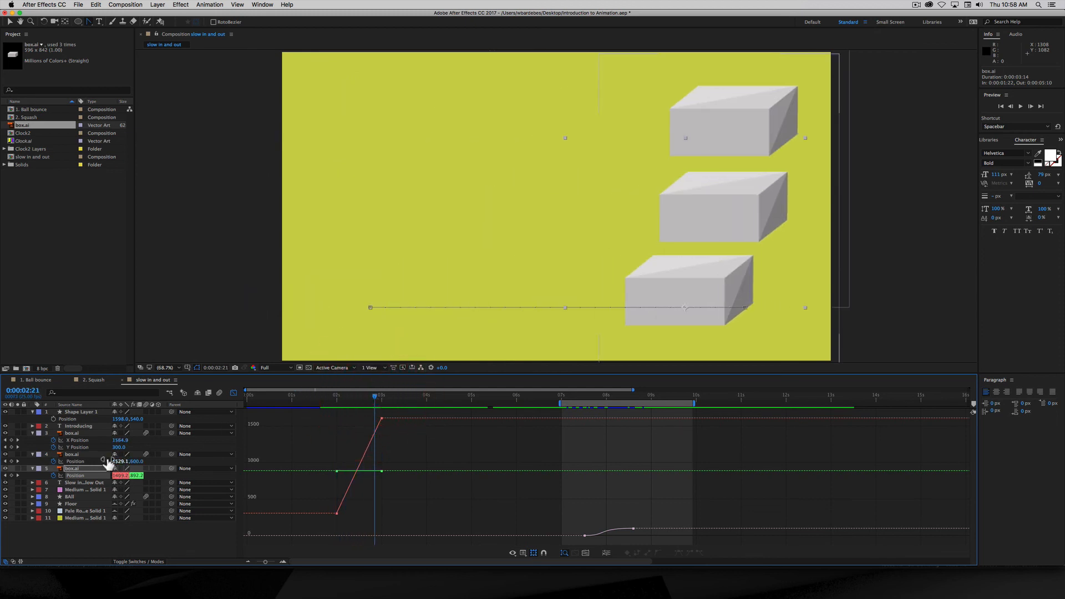
click(77, 454)
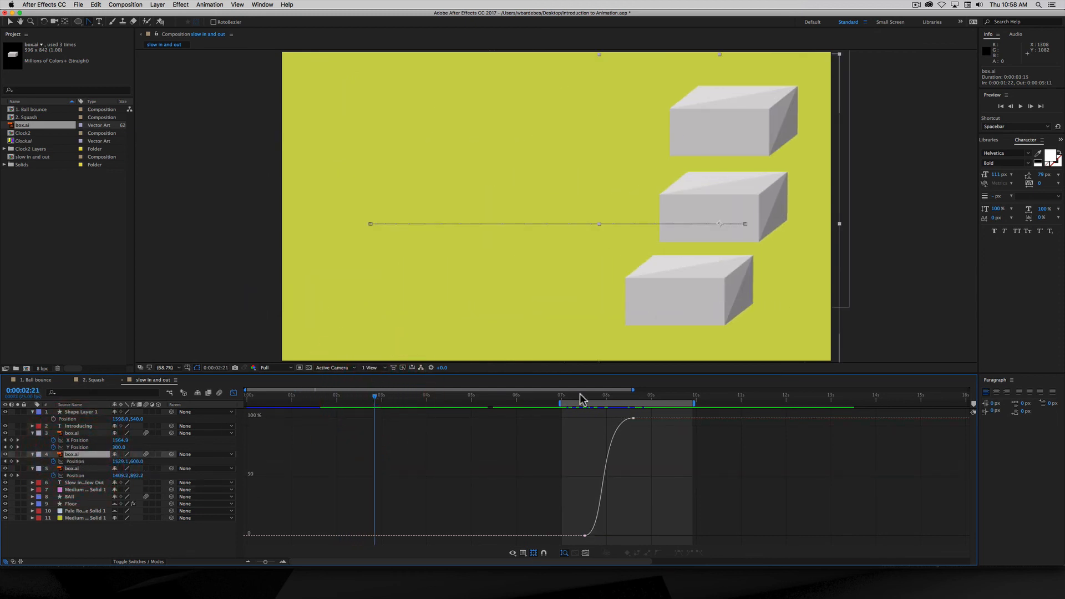
drag(571, 400, 599, 397)
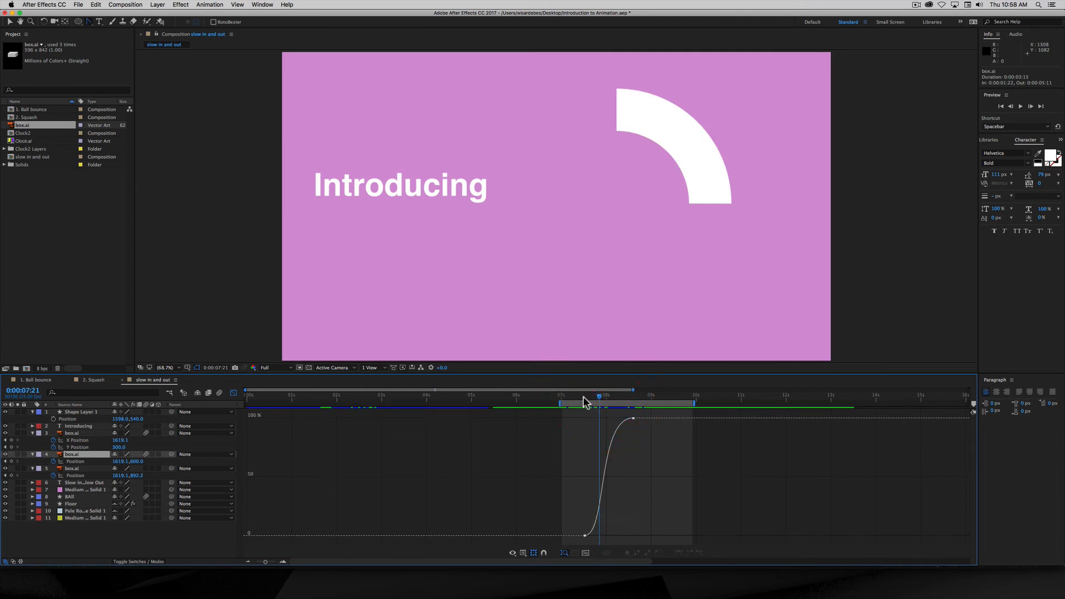
drag(583, 402, 603, 400)
click(603, 397)
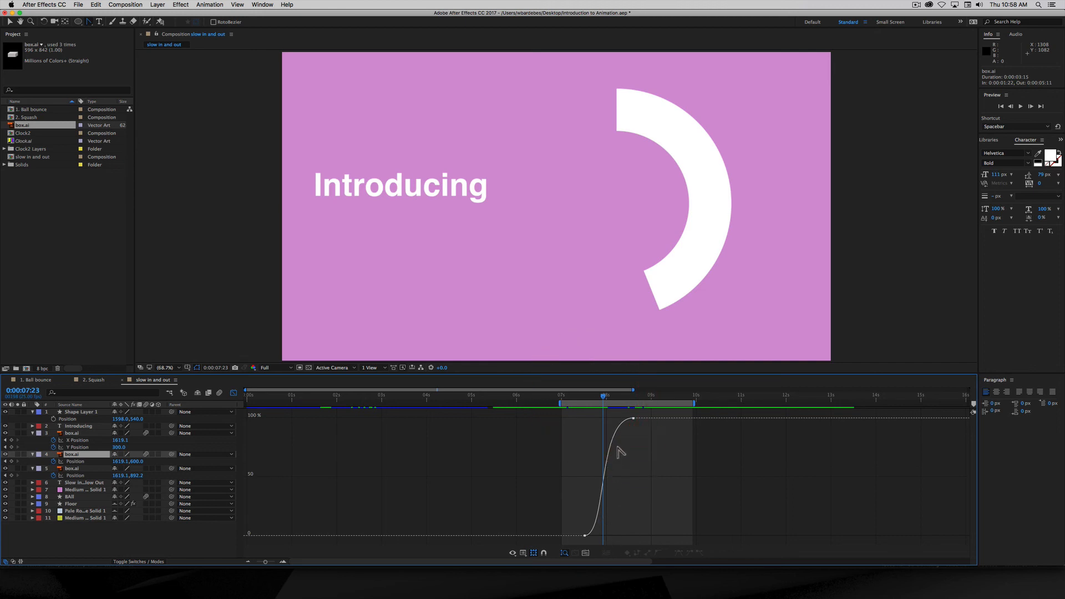
drag(605, 398, 631, 397)
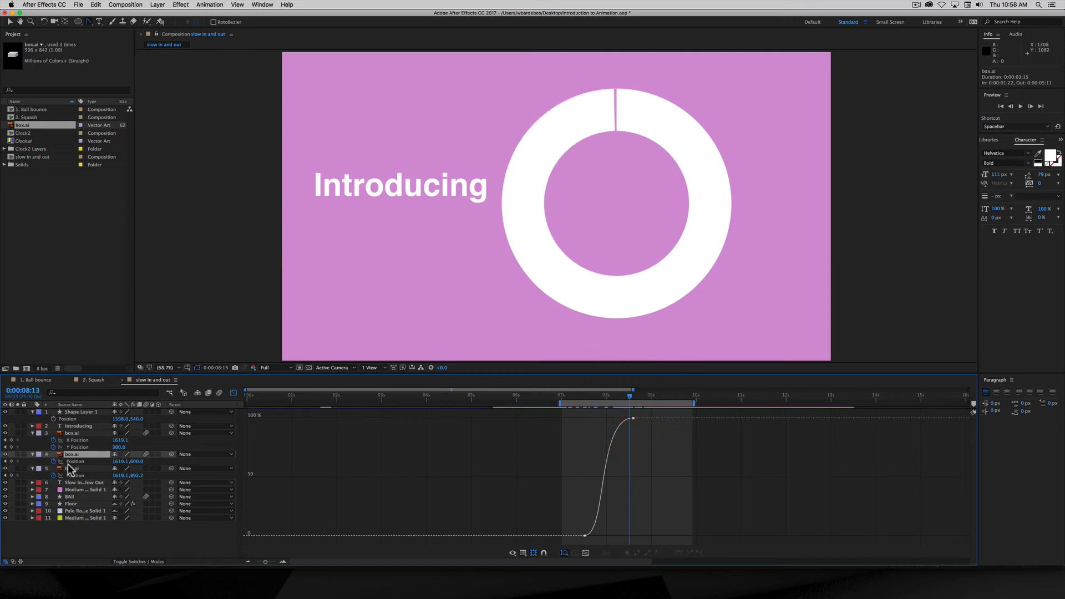
click(73, 434)
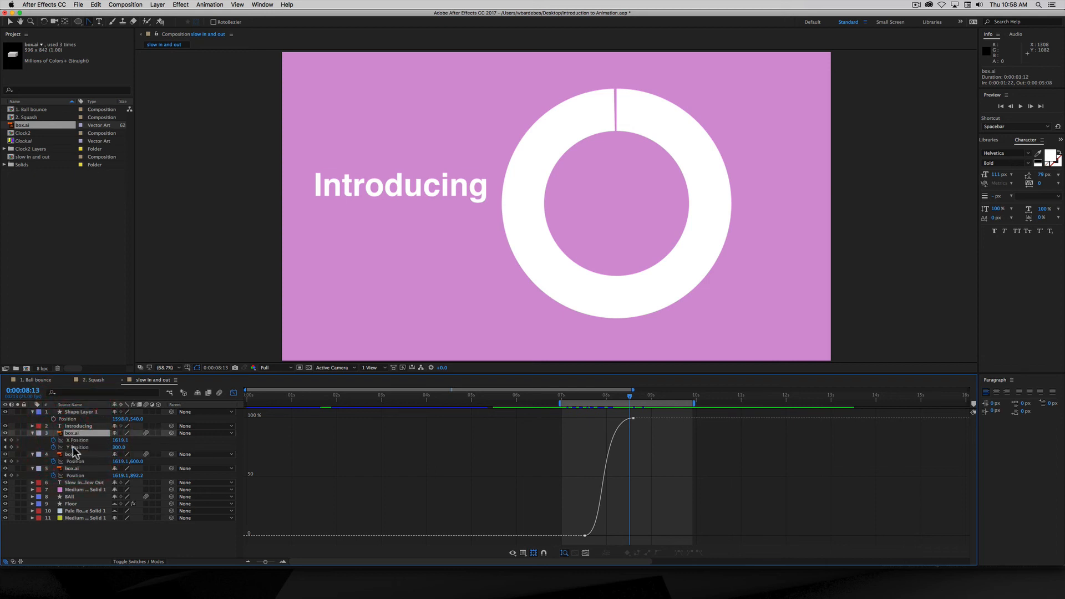
click(71, 455)
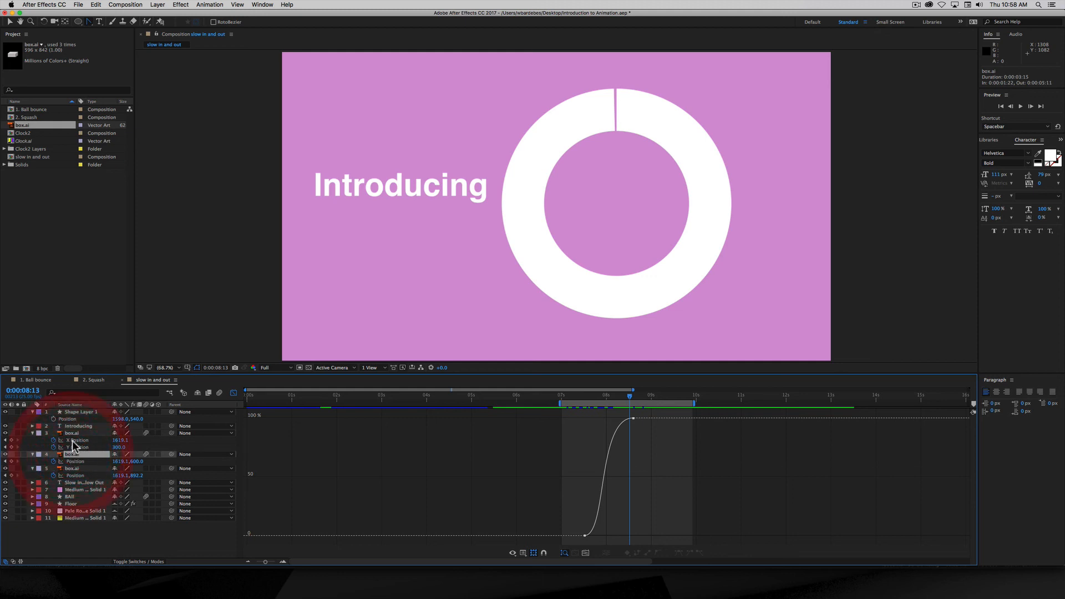
click(76, 434)
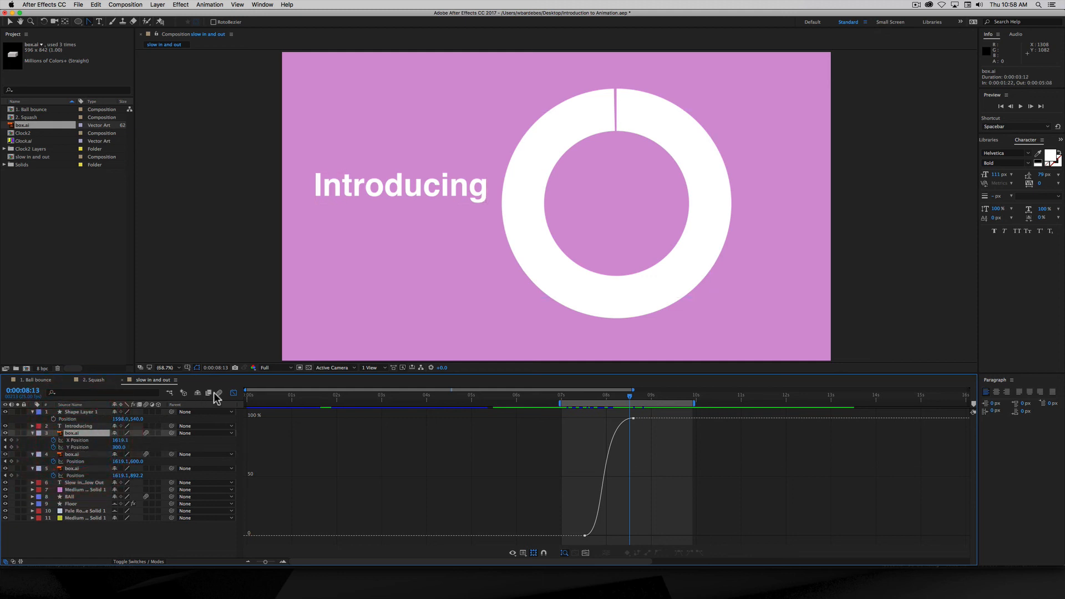
- Graph the top box's X Position and Y Position curves alongside the ring's Trim Paths curve
click(61, 441)
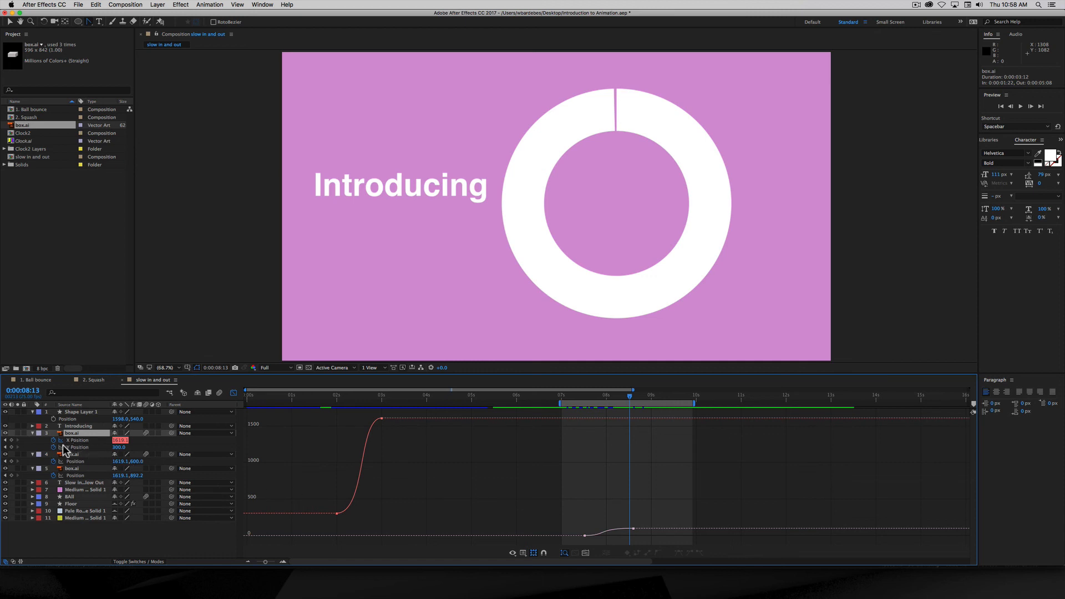
click(61, 447)
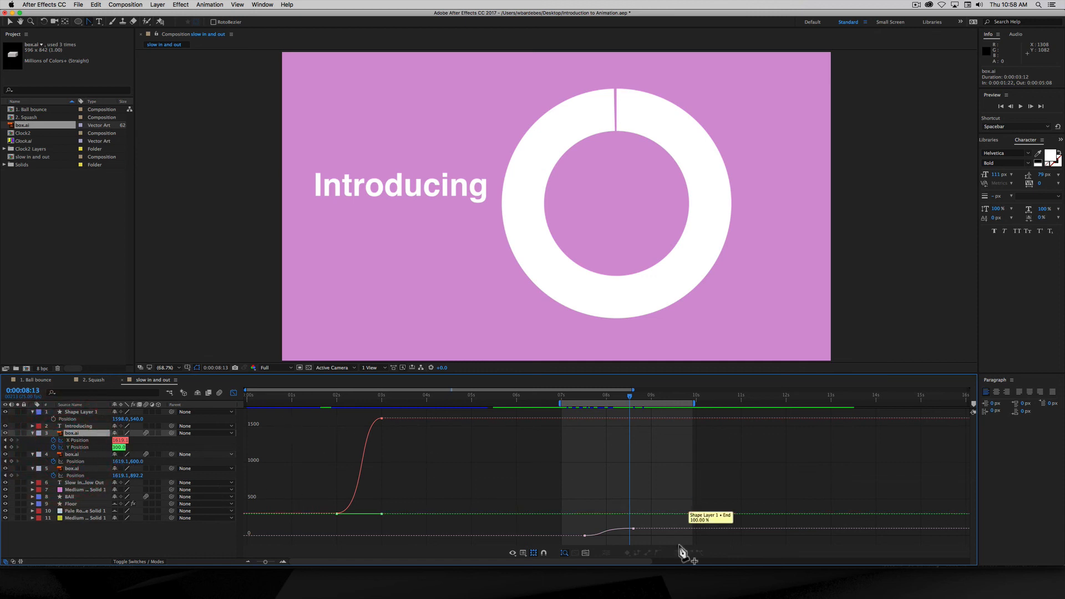
mouse_move(584, 536)
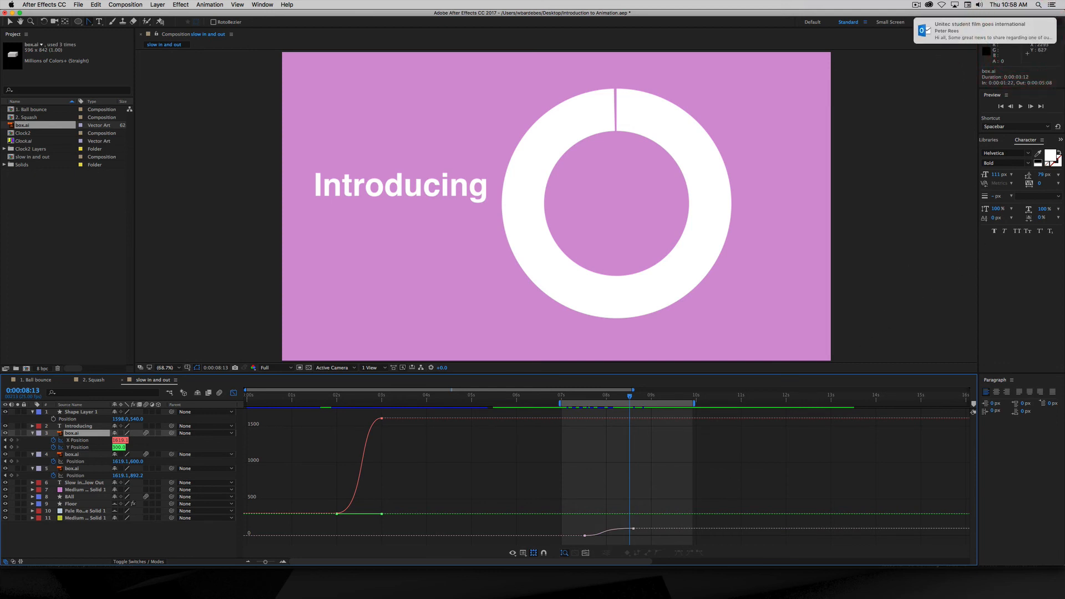
- Dismiss the notification and scrub the playhead back to the opening 'Slow in & Slow Out' title
click(950, 31)
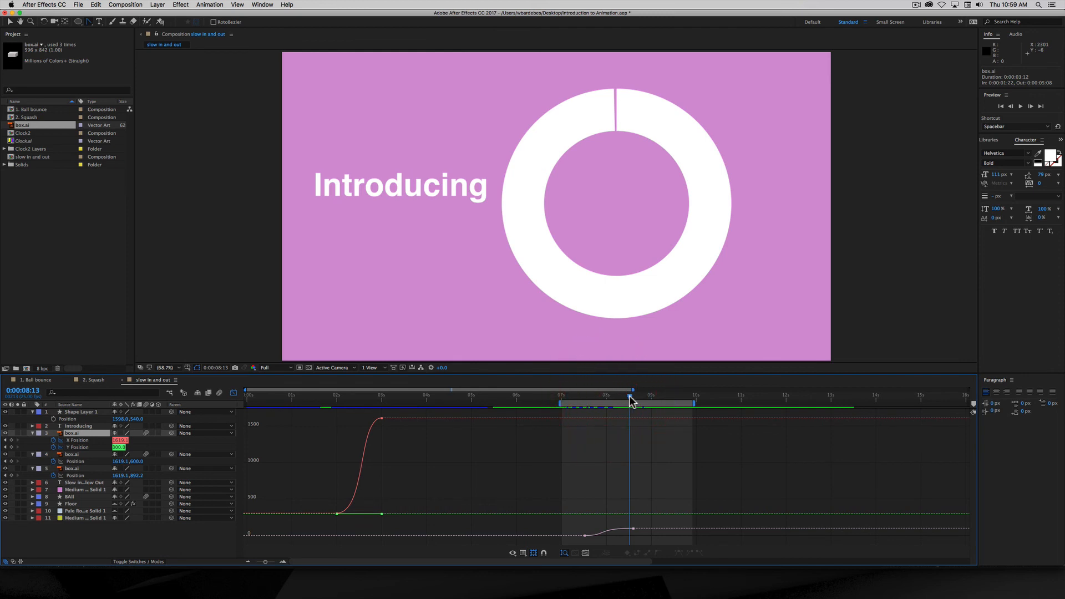
mouse_move(630, 398)
mouse_down()
mouse_move(578, 411)
mouse_move(626, 411)
mouse_up()
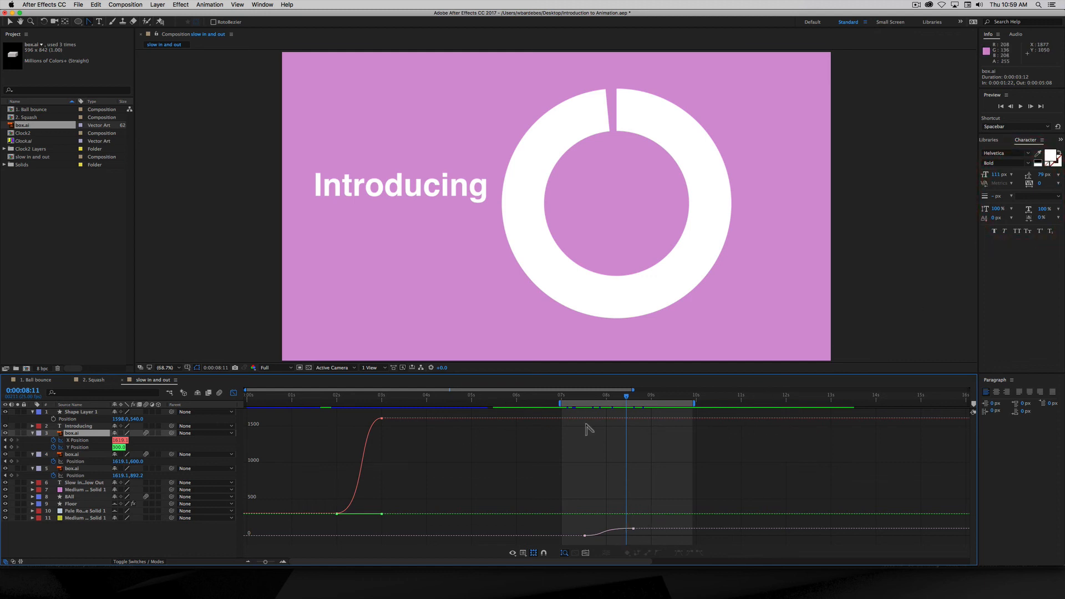
drag(623, 398, 283, 413)
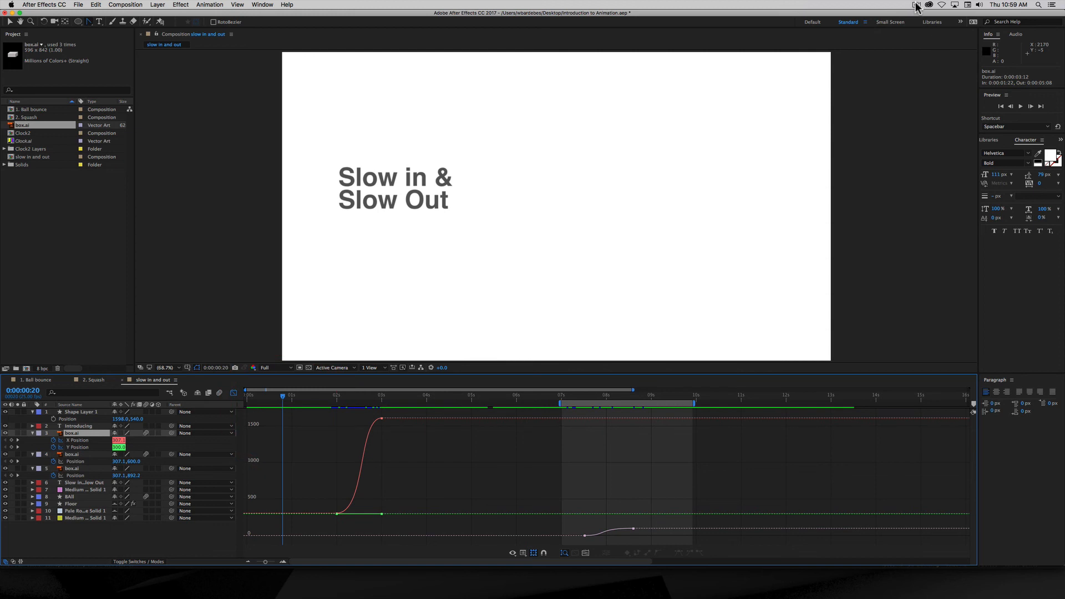